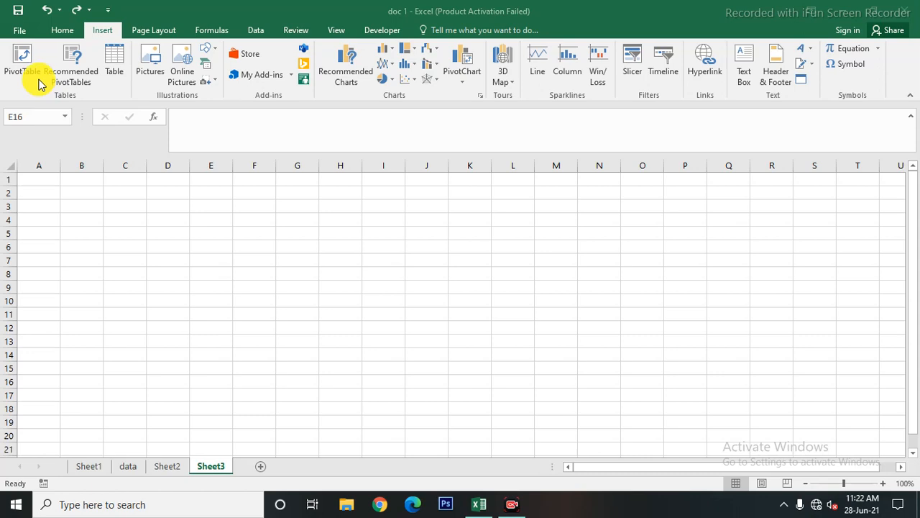
- Create a PivotTable from the Sheet2 range A1:E17, placed on the existing worksheet at cell A22
left_click(130, 469)
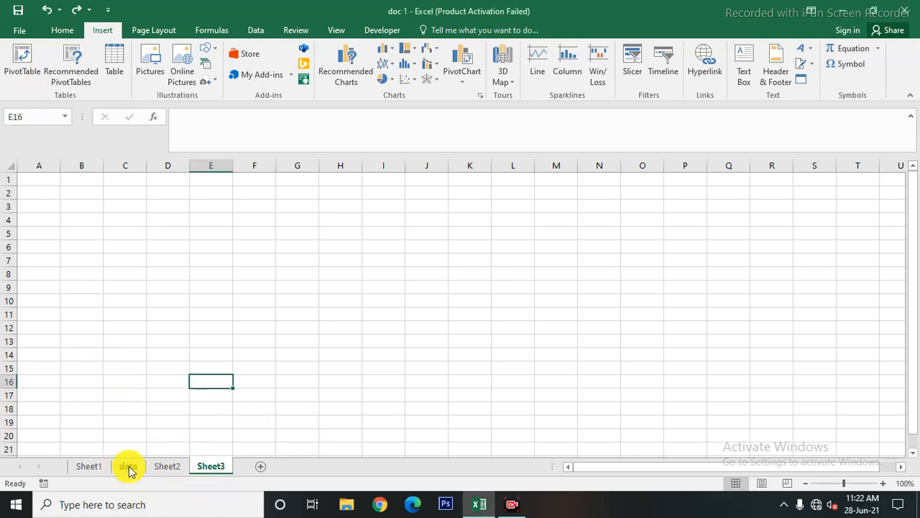
left_click(131, 469)
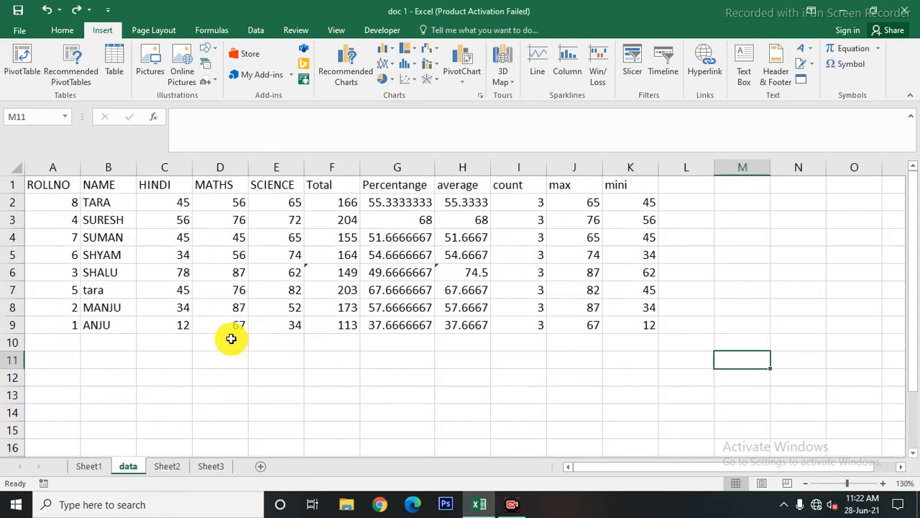
left_click(166, 466)
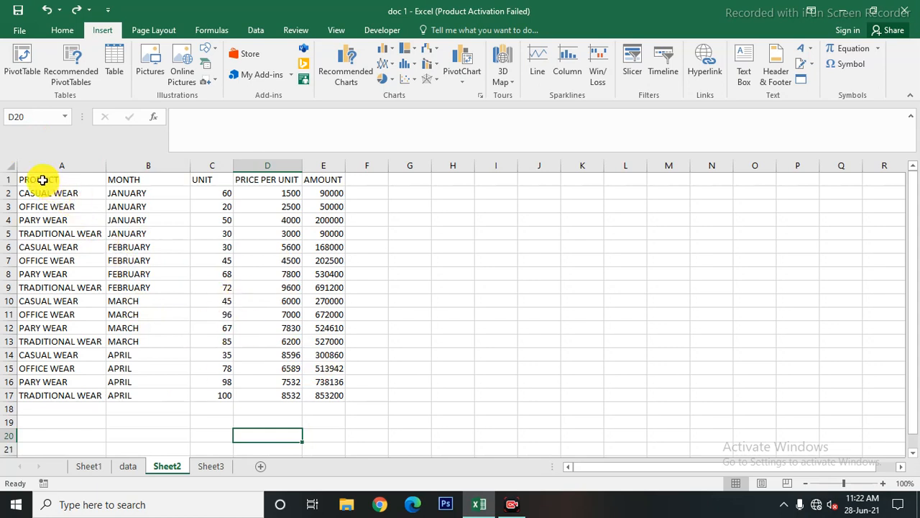
left_click(70, 179)
left_click_drag(69, 179, 335, 396)
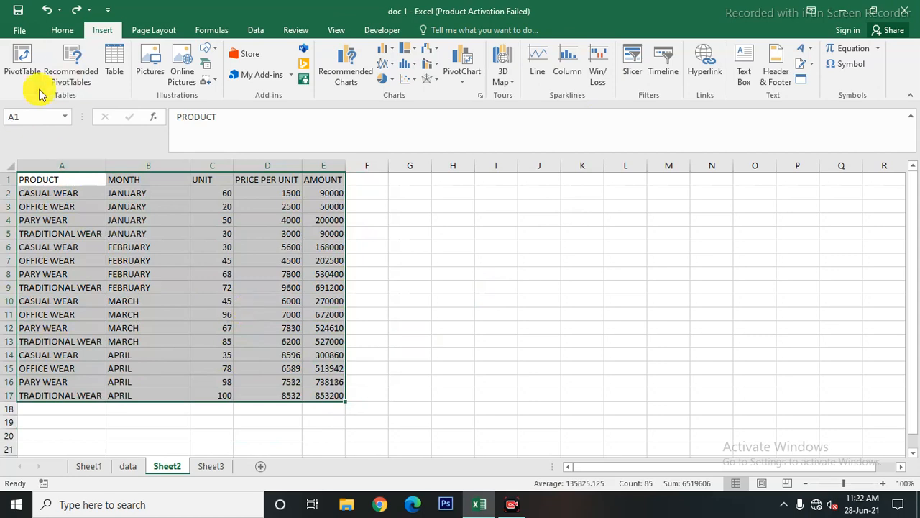
left_click(21, 68)
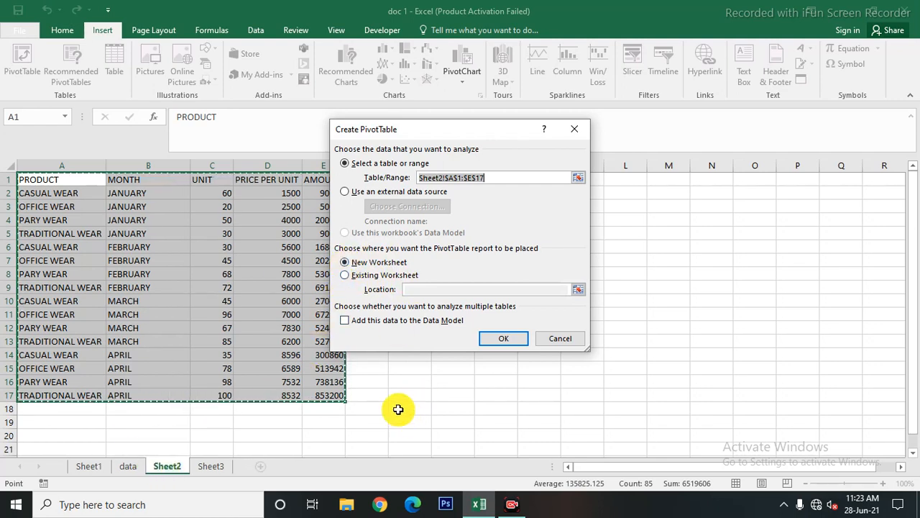
left_click(348, 278)
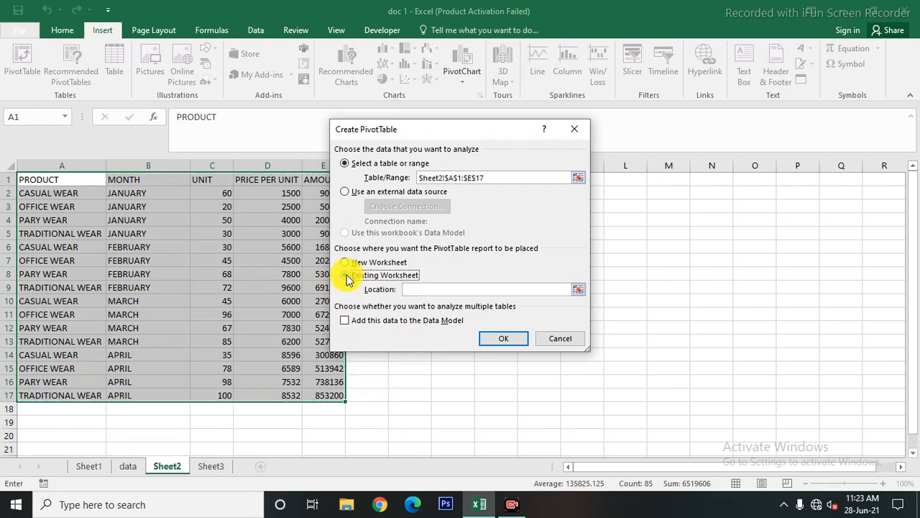
scroll(132, 427, "down", 3)
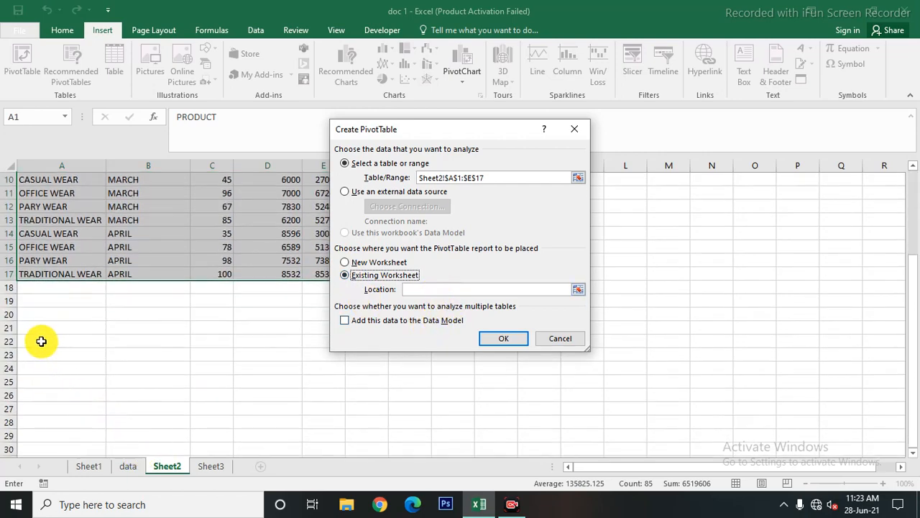
left_click(41, 341)
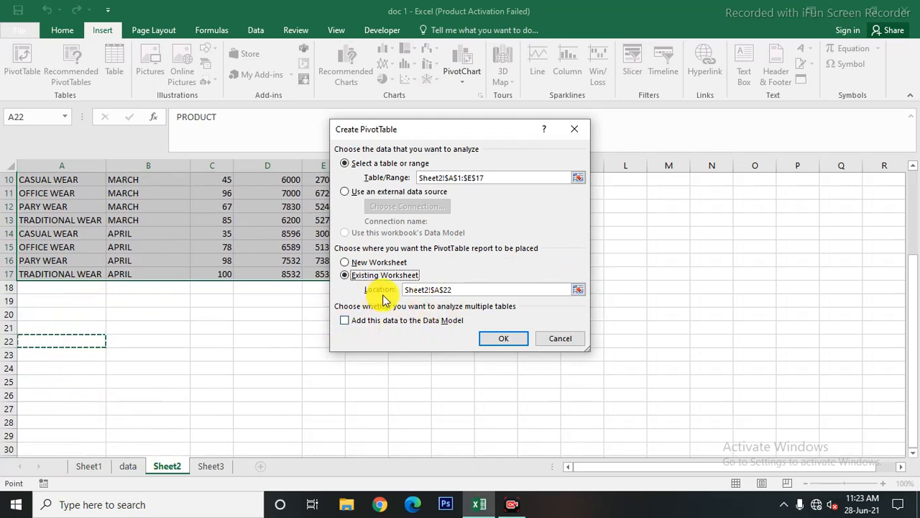
left_click(503, 342)
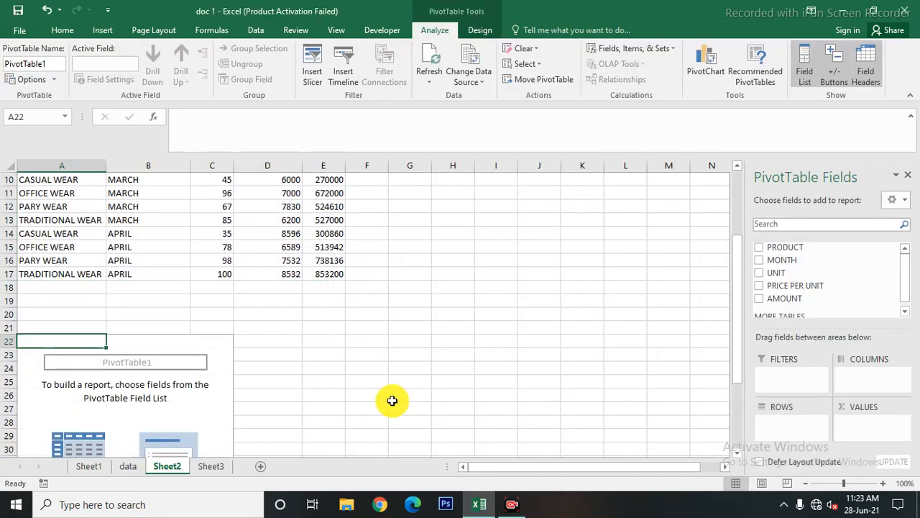
- Lay out the PivotTable with PRODUCT as the row field and MONTH as the column field
scroll(391, 400, "down", 2)
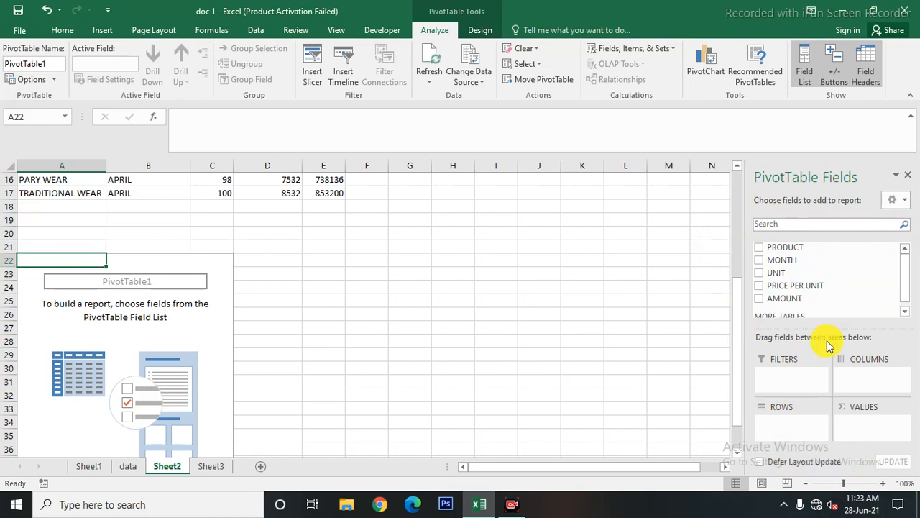
scroll(828, 341, "down", 1)
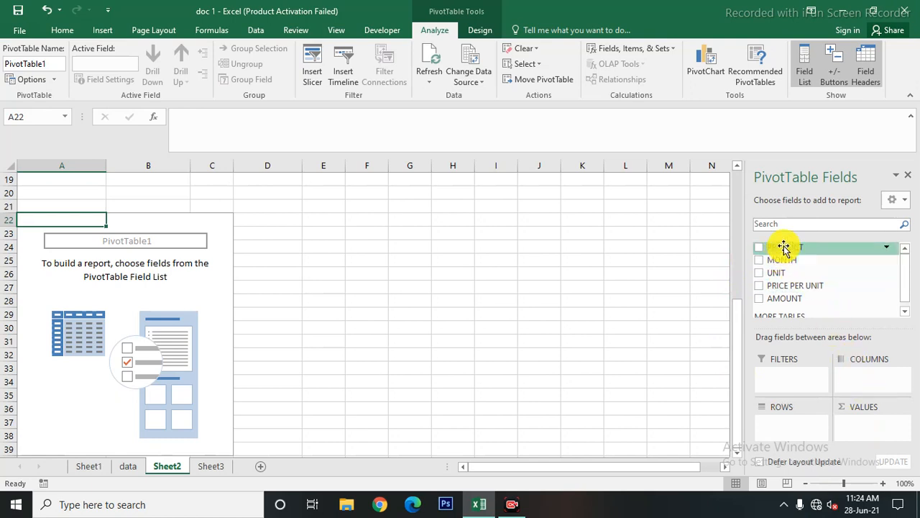
left_click_drag(784, 247, 867, 377)
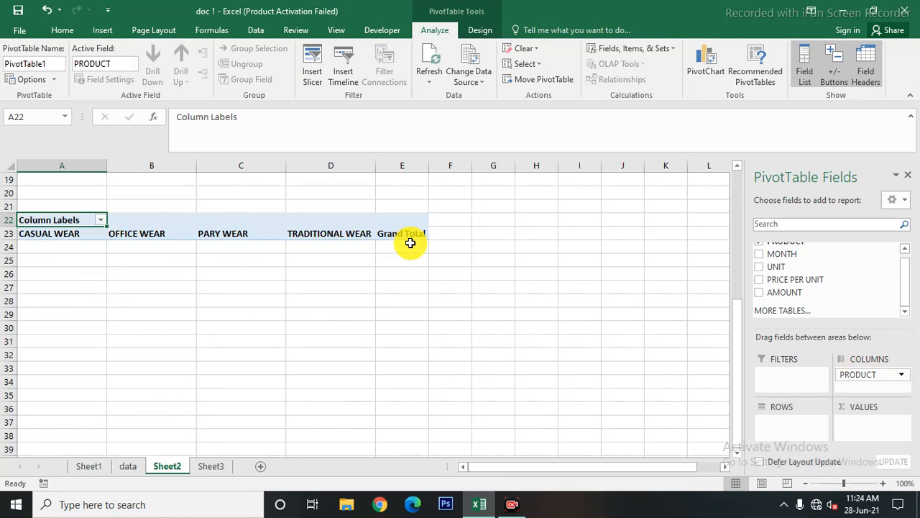
scroll(805, 283, "up", 1)
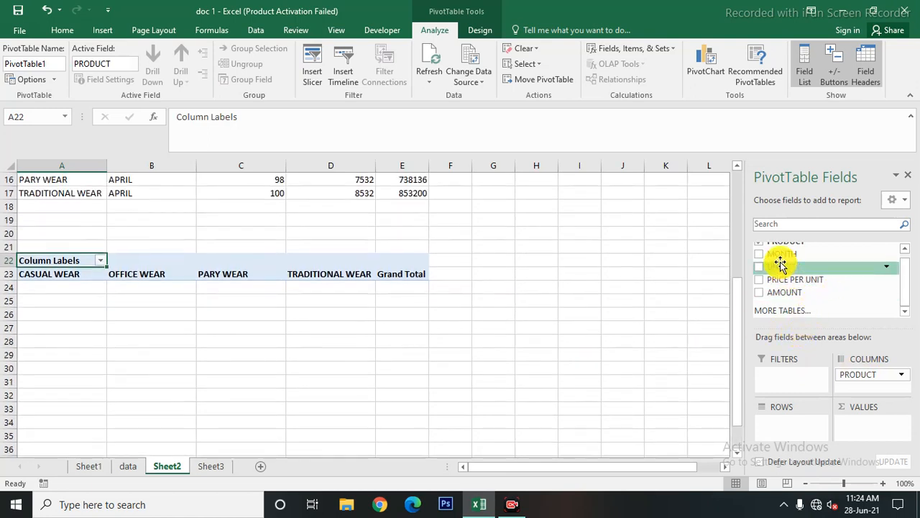
left_click_drag(782, 264, 854, 383)
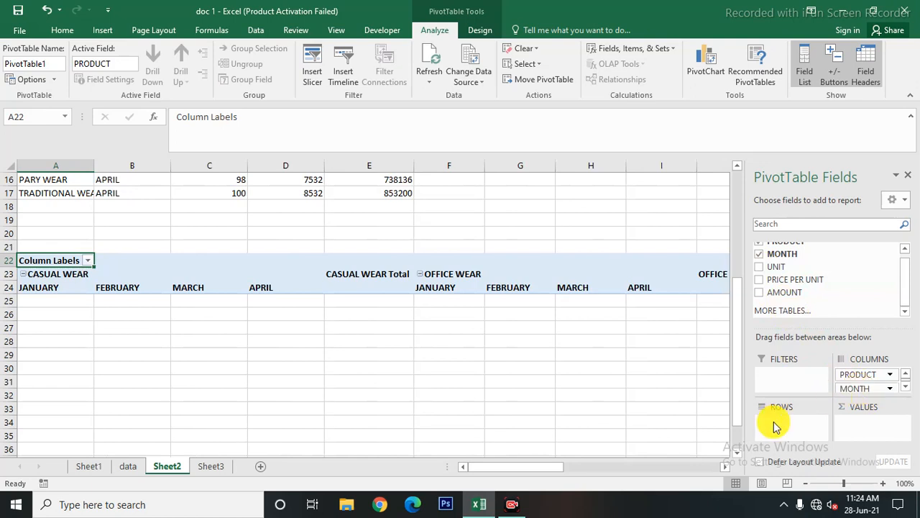
left_click_drag(861, 375, 776, 424)
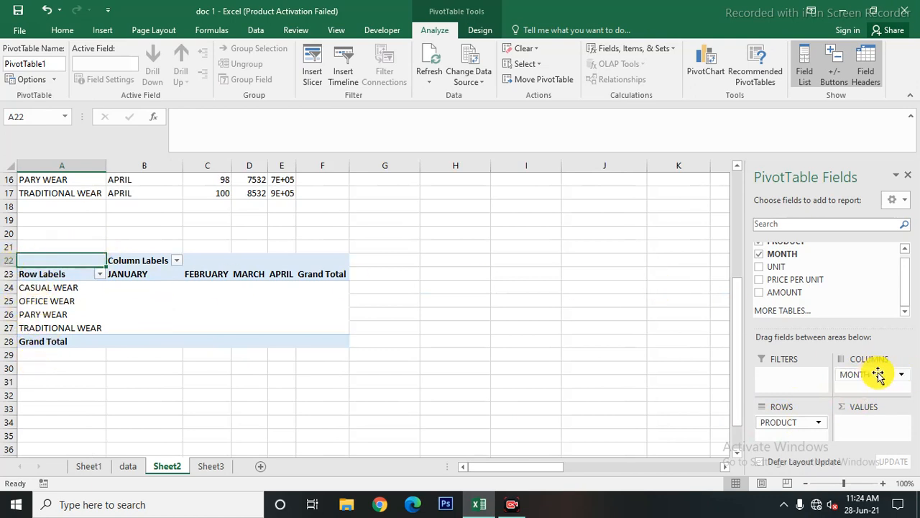
- Add UNIT to the PivotTable's column fields, and add PRICE PER UNIT and AMOUNT as summed values
left_click_drag(877, 375, 859, 387)
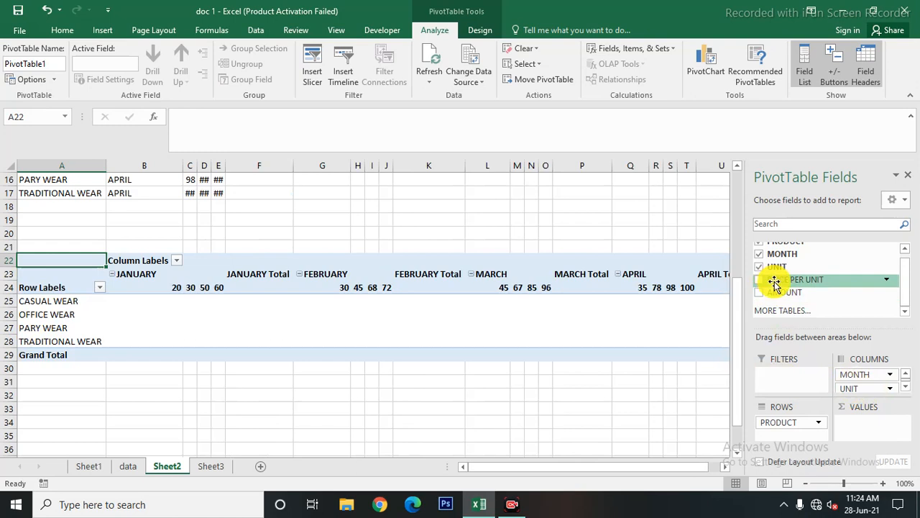
left_click_drag(766, 279, 848, 428)
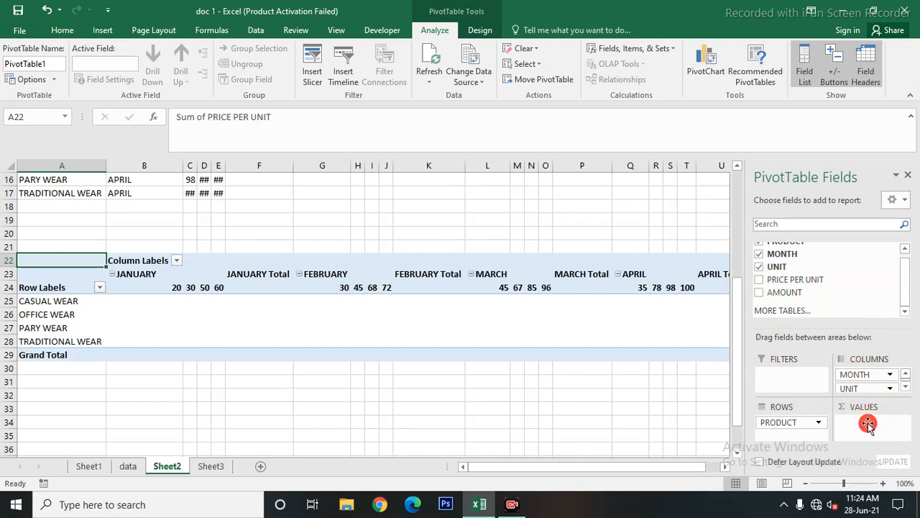
left_click_drag(778, 293, 869, 431)
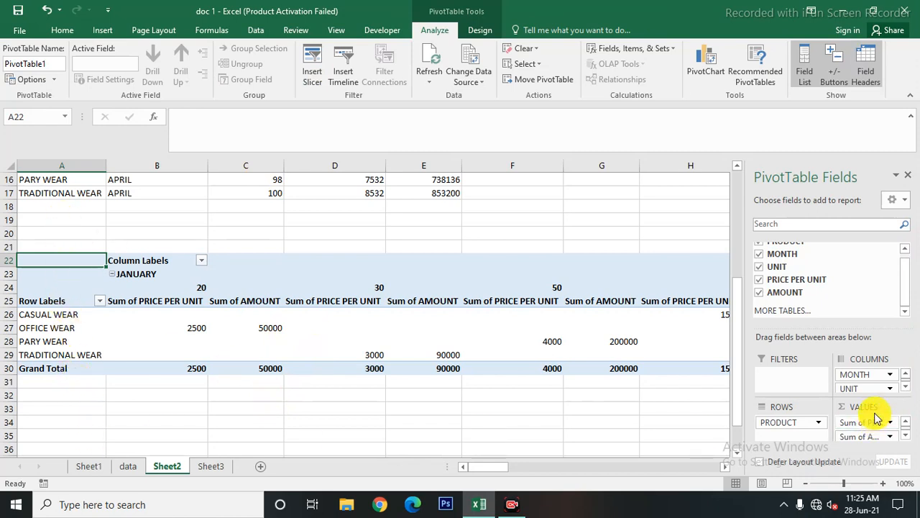
- Move MONTH and UNIT from the PivotTable's column fields to its row fields, below PRODUCT
left_click_drag(853, 374, 770, 436)
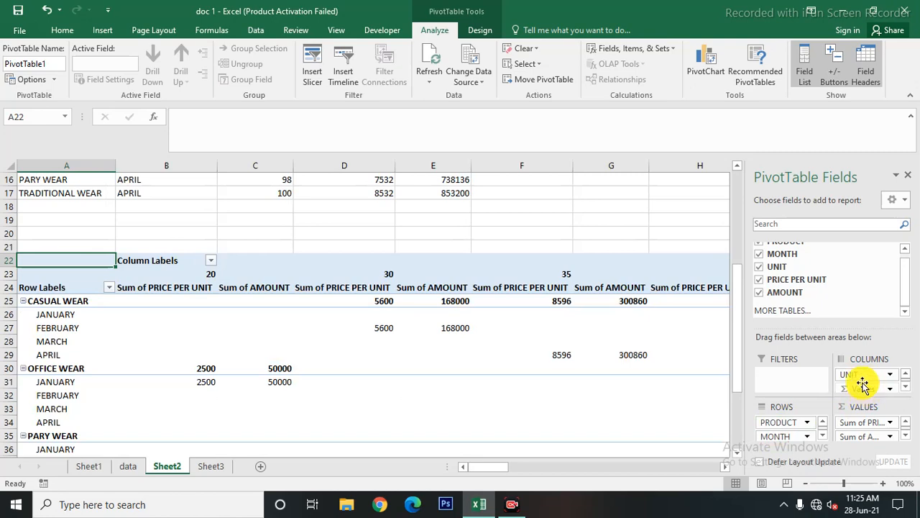
left_click_drag(858, 376, 781, 429)
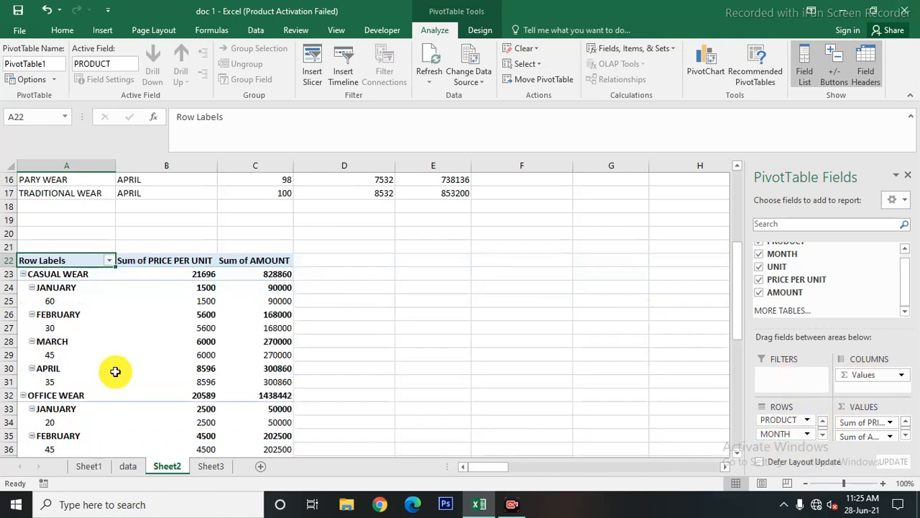
scroll(115, 371, "down", 2)
scroll(116, 370, "down", 9)
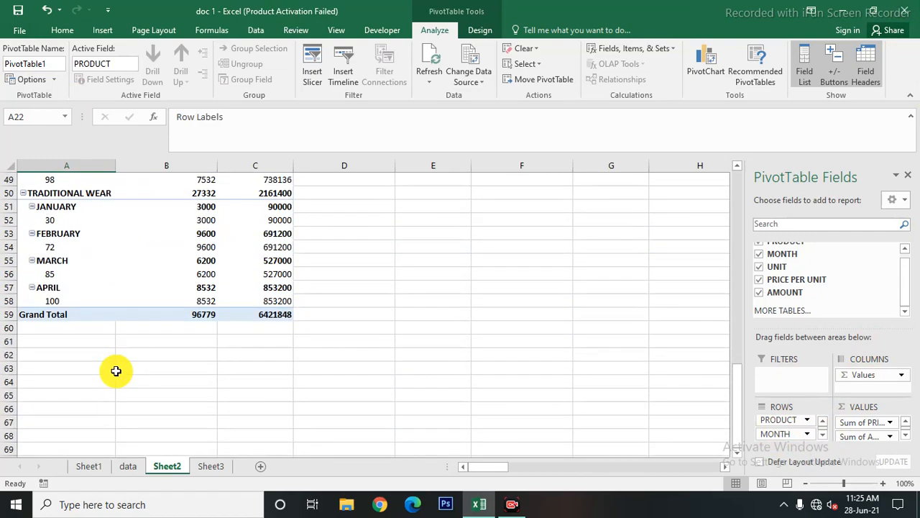
- Collapse the January, February, March and April entries in the PivotTable to hide their unit rows under every product
scroll(123, 406, "up", 2)
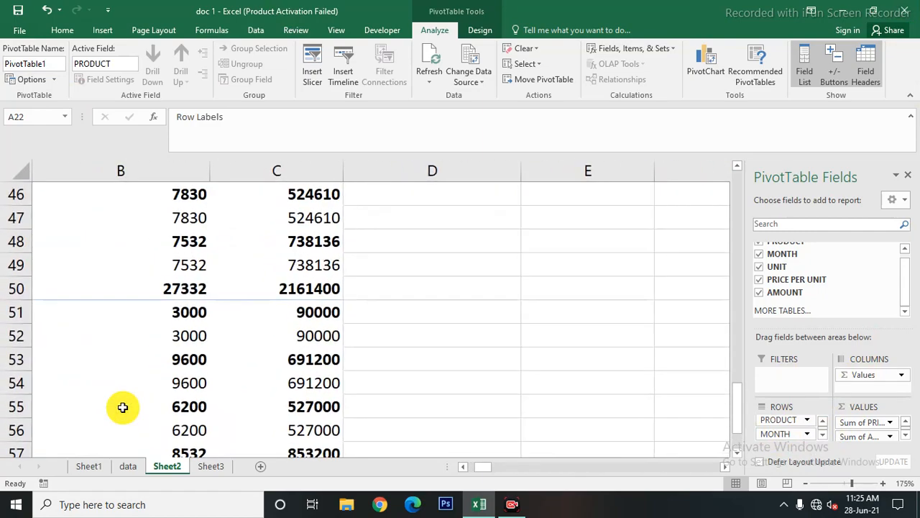
scroll(123, 408, "down", 1)
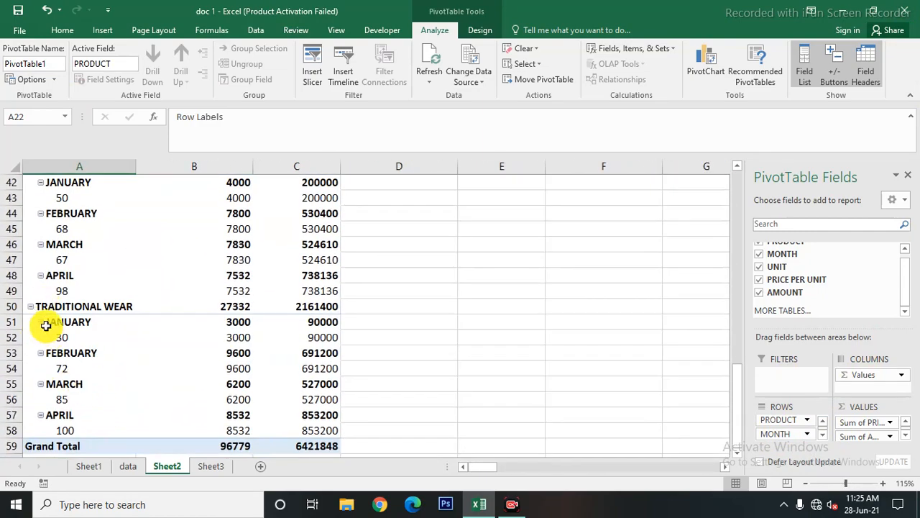
left_click(41, 416)
left_click(41, 337)
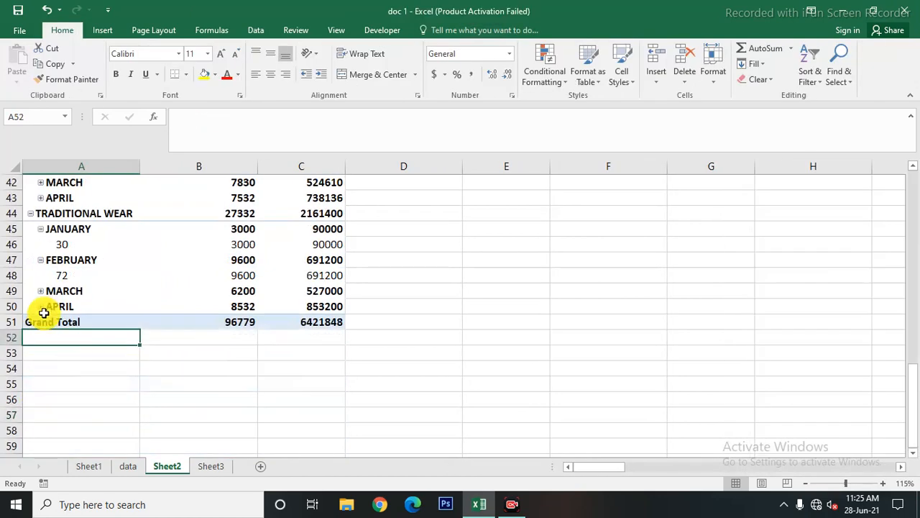
left_click(43, 260)
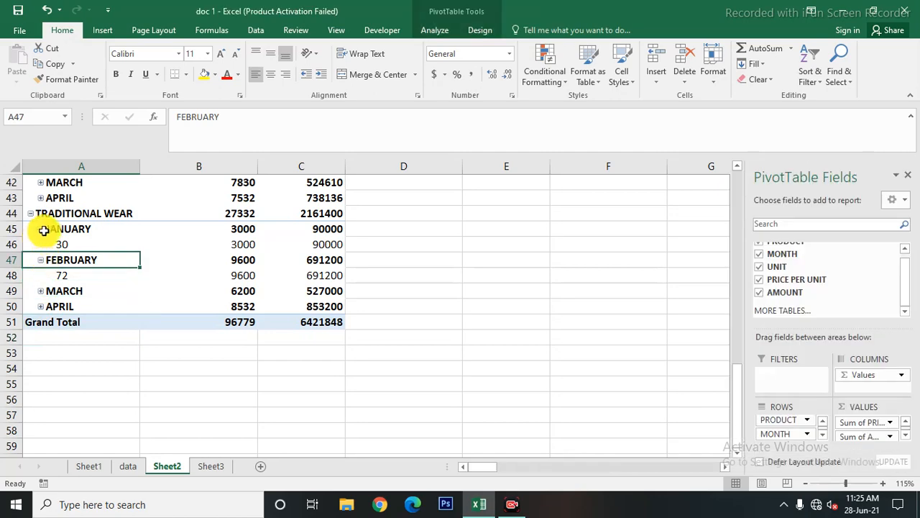
left_click(40, 231)
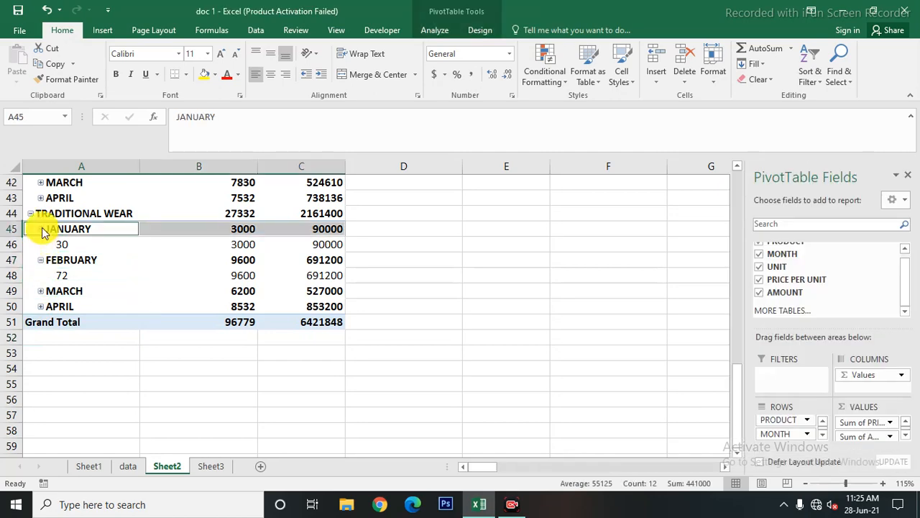
left_click(41, 230)
scroll(44, 245, "up", 4)
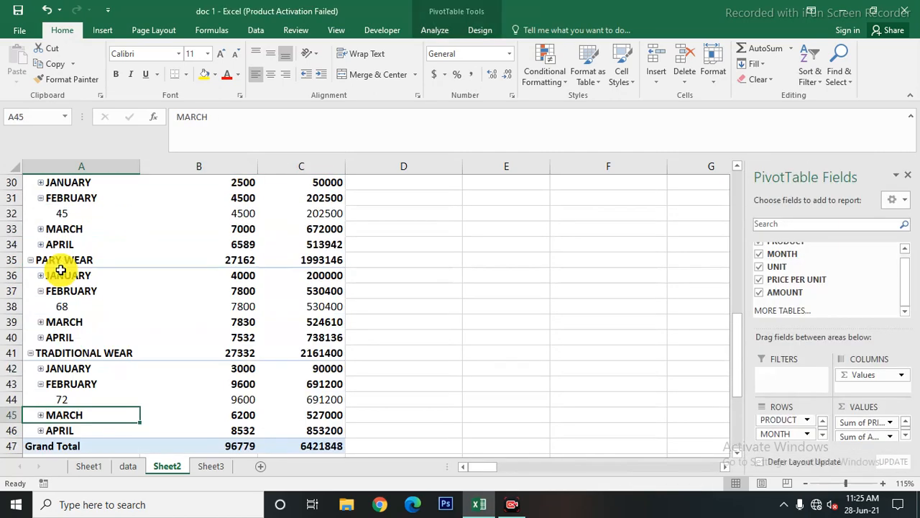
left_click(40, 384)
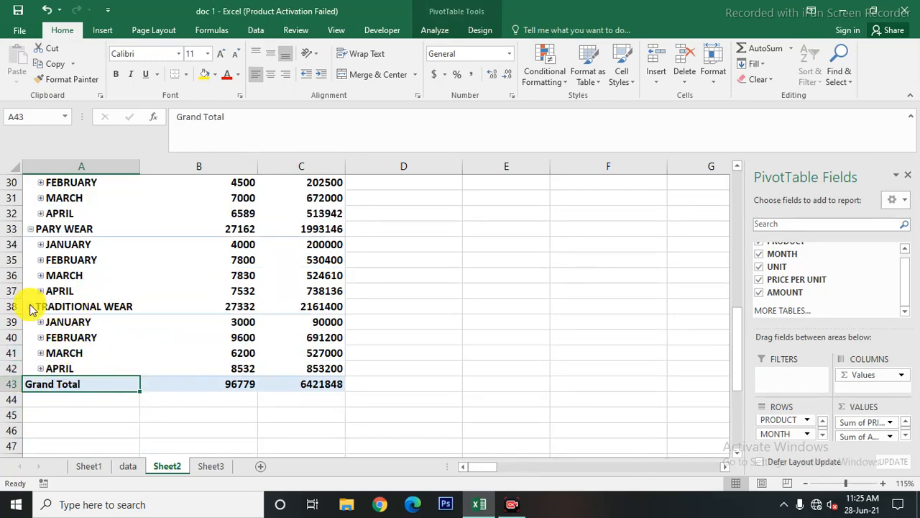
- Collapse the TRADITIONAL WEAR, PARY WEAR, OFFICE WEAR and CASUAL WEAR groups in the PivotTable
left_click(30, 307)
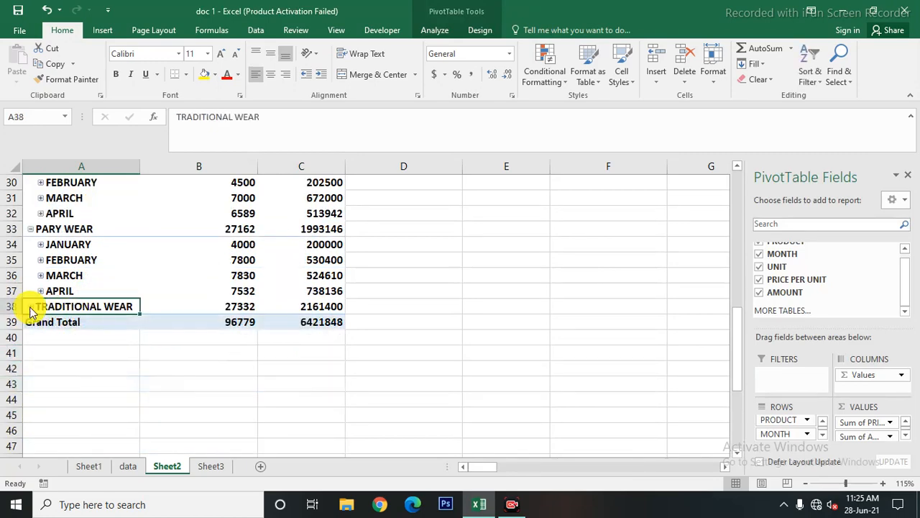
left_click(30, 229)
scroll(51, 284, "up", 3)
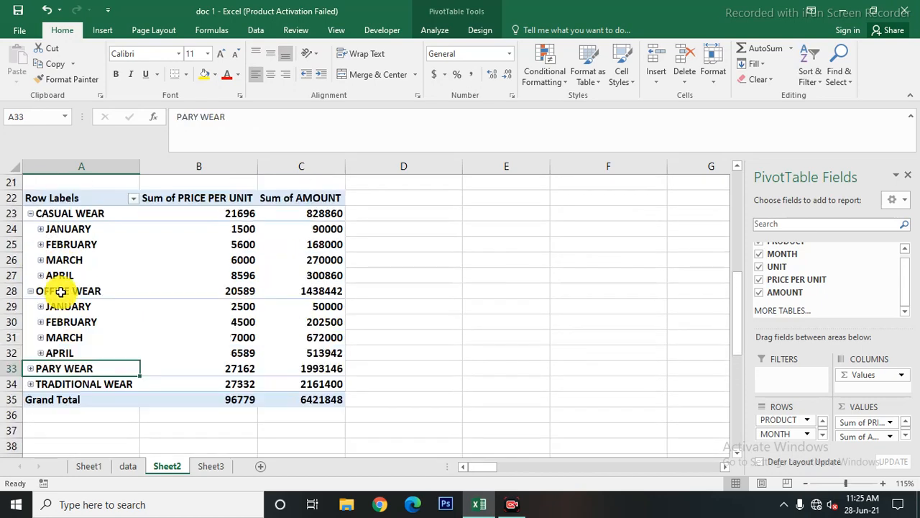
left_click(30, 292)
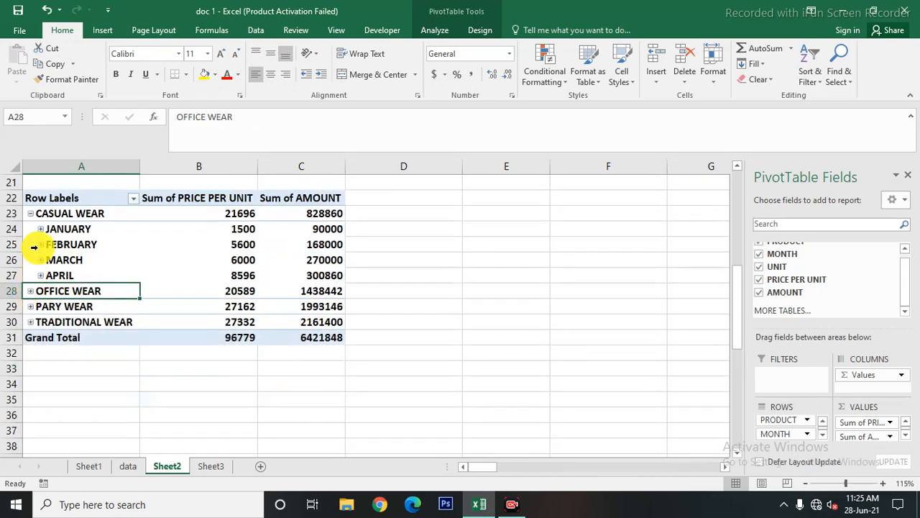
left_click(31, 213)
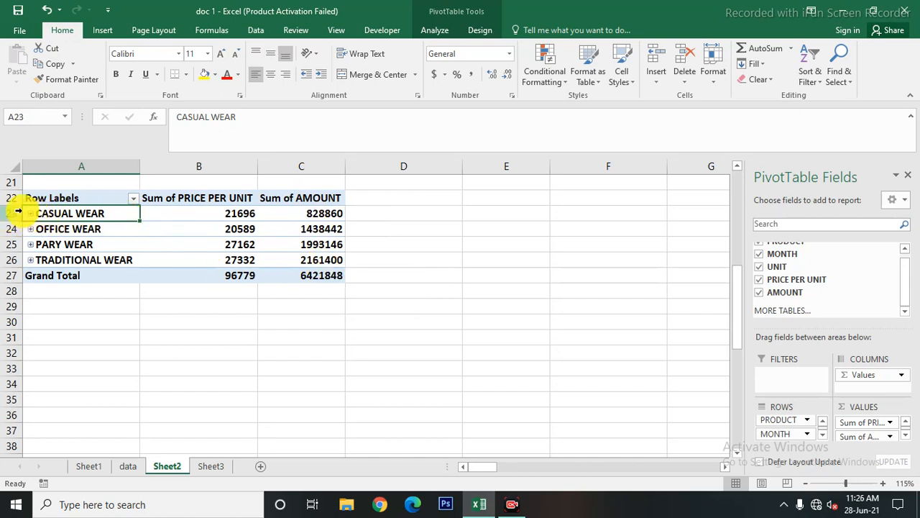
- Expand the CASUAL WEAR group and show the unit details under its January and February entries
left_click(31, 214)
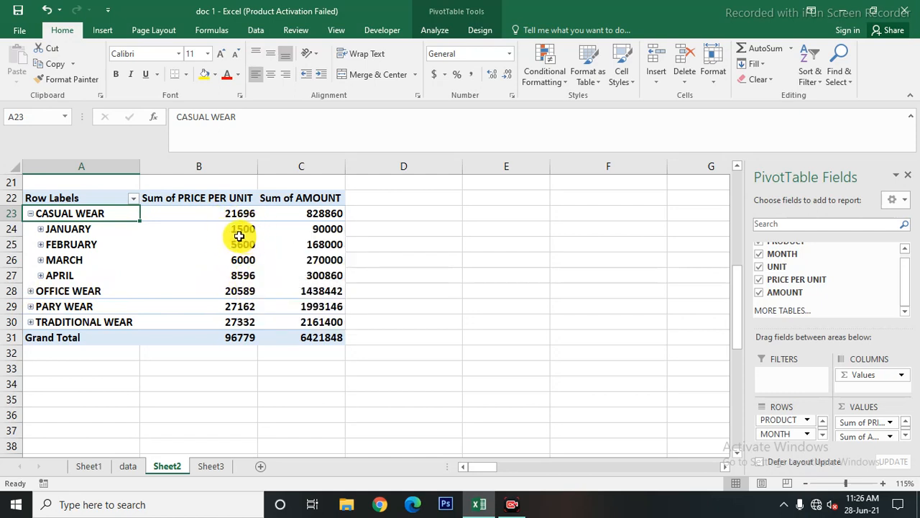
left_click(41, 230)
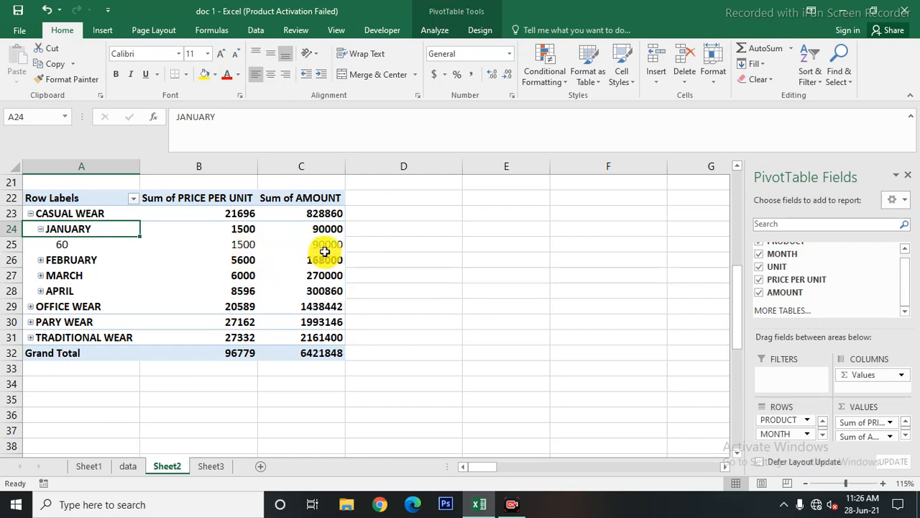
left_click(40, 259)
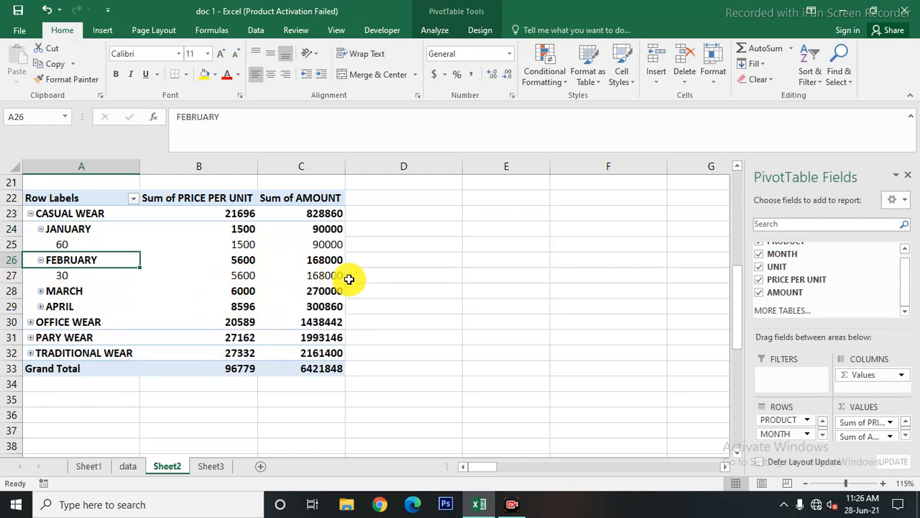
- Expand the March entry under CASUAL WEAR to show its unit details, and hide the PivotTable field list
left_click(41, 292)
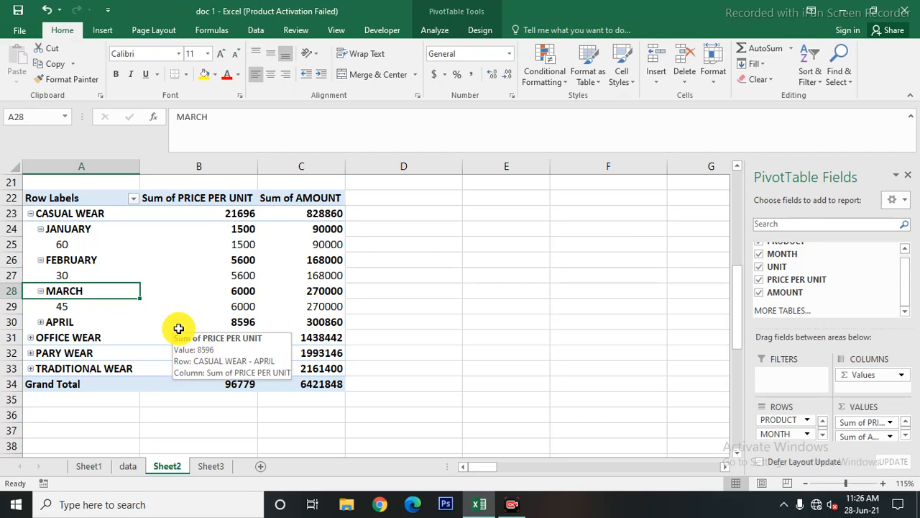
scroll(179, 328, "up", 4)
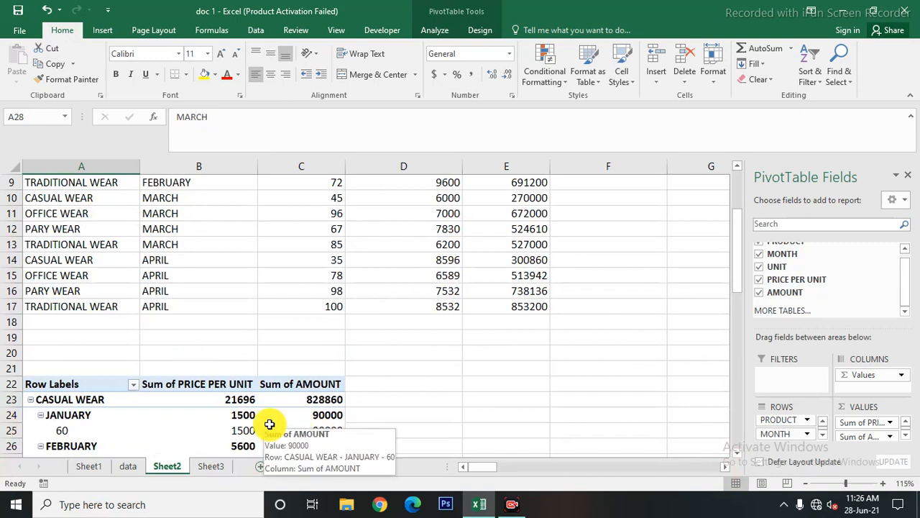
left_click(910, 178)
left_click(252, 414)
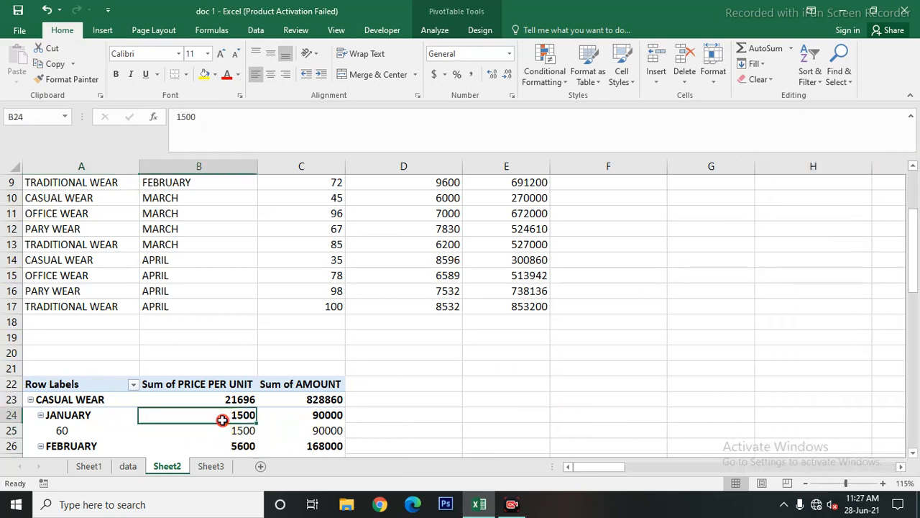
- Create the recommended PivotTable "Sum of UNIT by PRODUCT" from the Sheet2 data in A1:E17
scroll(70, 388, "up", 3)
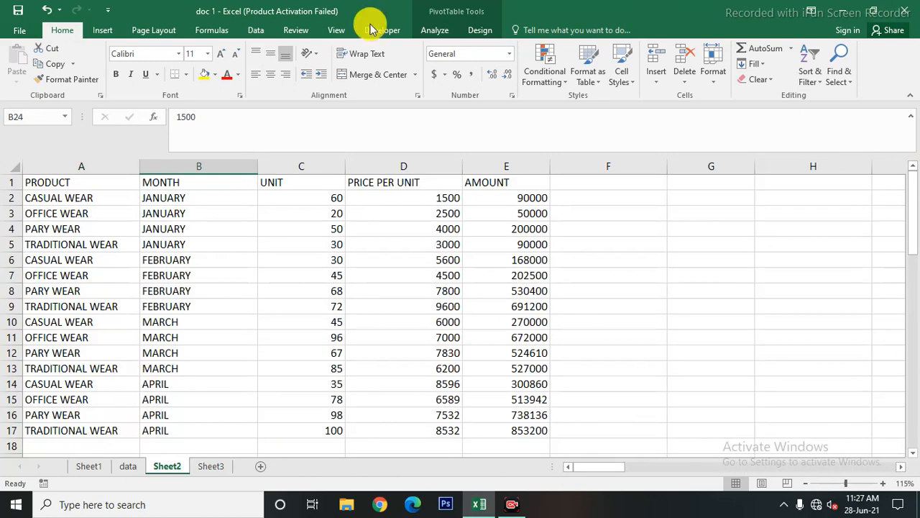
left_click_drag(47, 182, 551, 430)
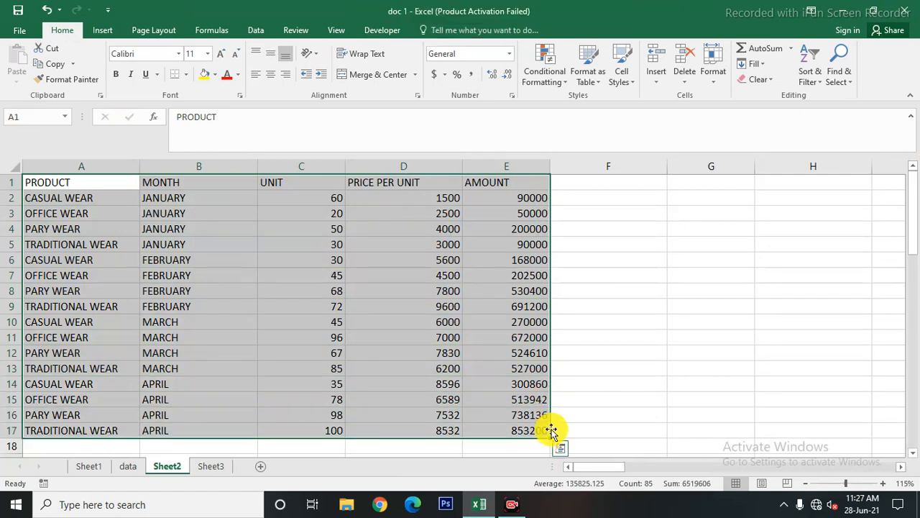
left_click(103, 32)
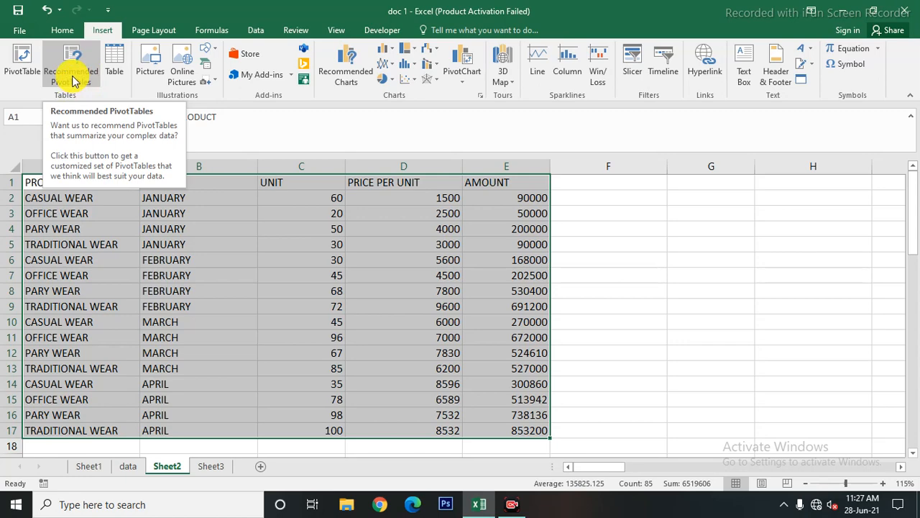
left_click(73, 80)
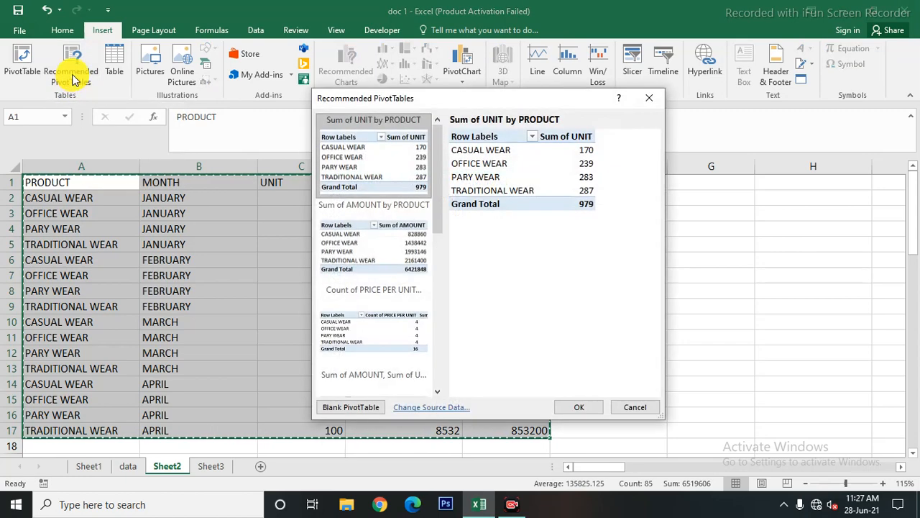
left_click(375, 237)
left_click(372, 336)
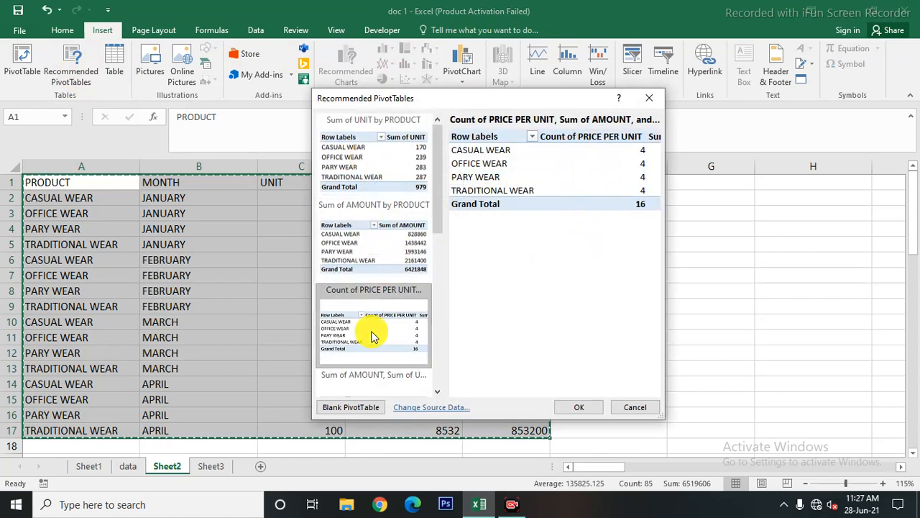
left_click(362, 168)
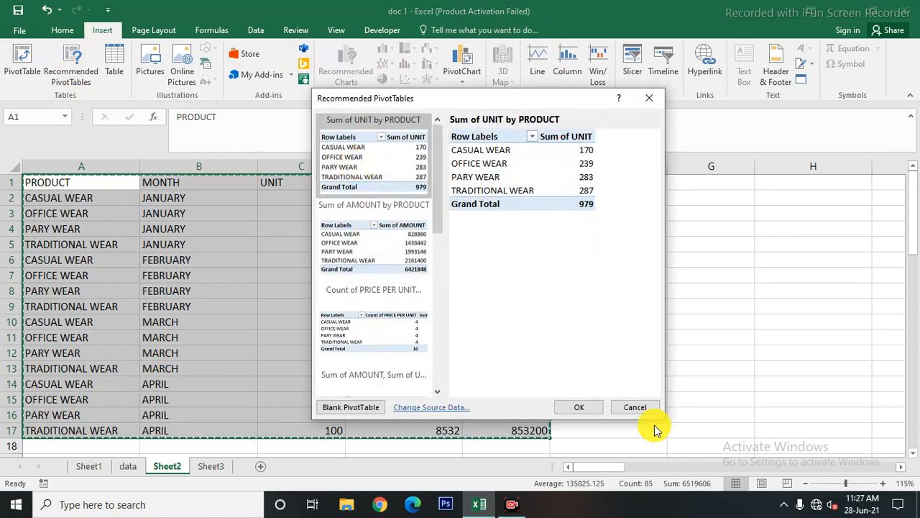
left_click(580, 409)
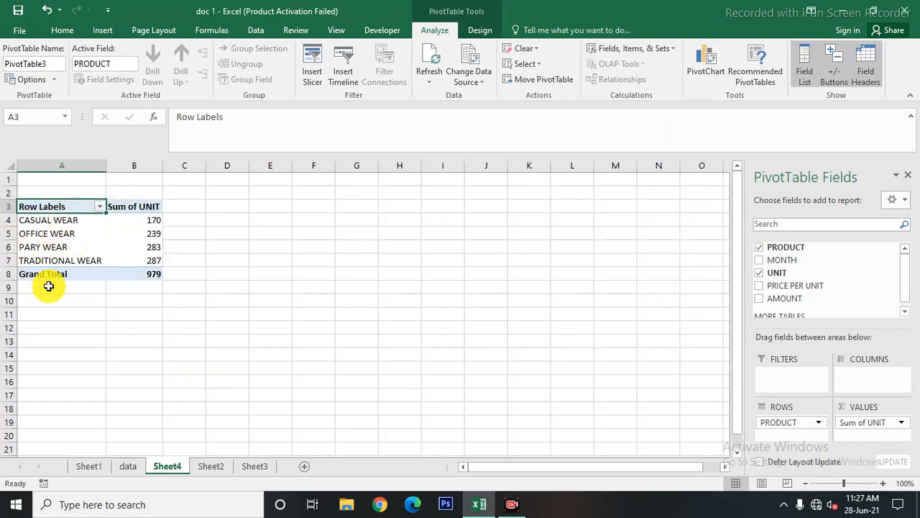
- Filter the new PivotTable's row labels to show only OFFICE WEAR
left_click(101, 206)
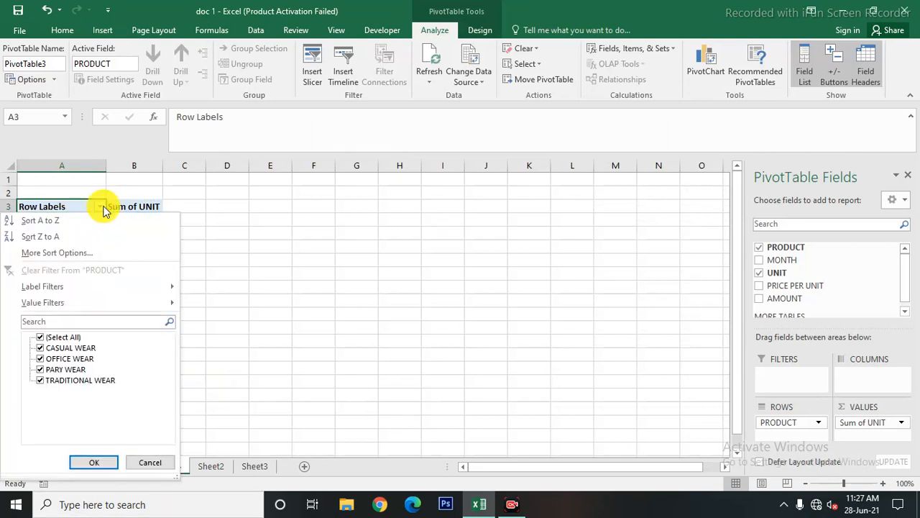
left_click(39, 336)
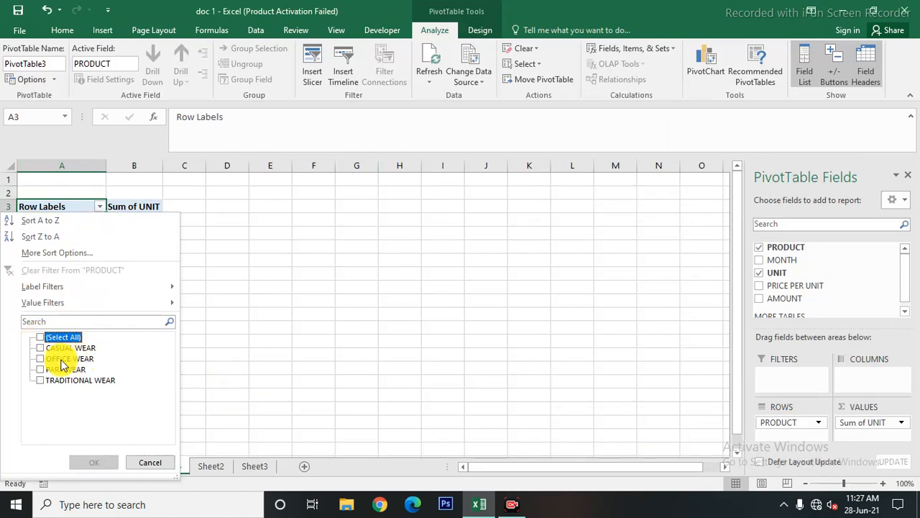
left_click(41, 358)
left_click(94, 462)
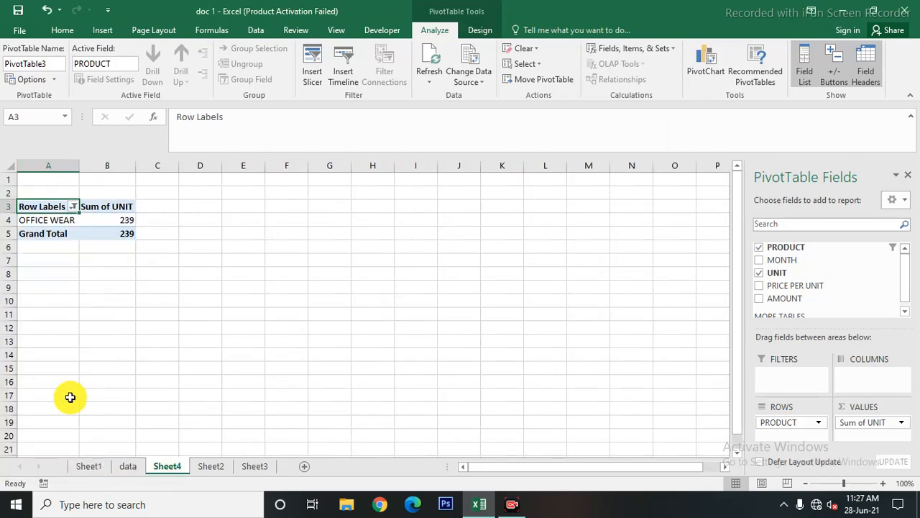
- Filter the PivotTable's row labels on Sheet4 to show only CASUAL WEAR
left_click(71, 207)
left_click(40, 338)
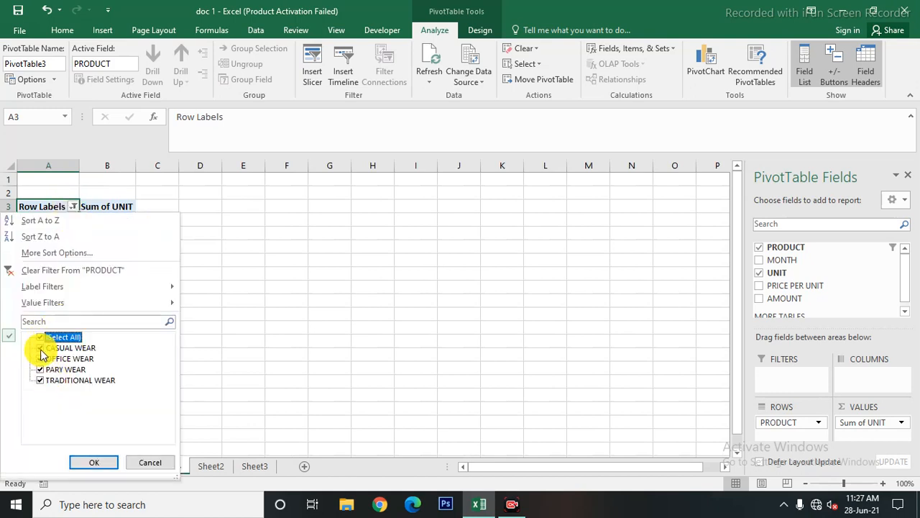
left_click(40, 337)
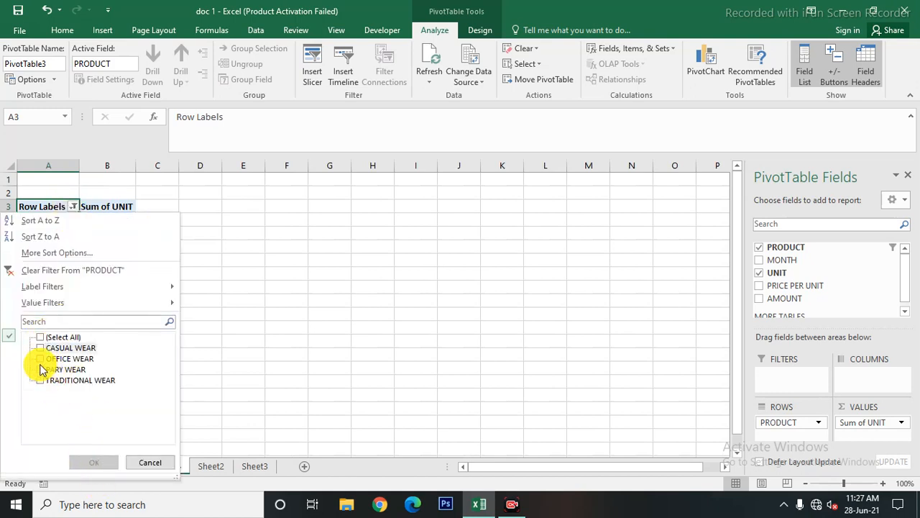
left_click(41, 348)
left_click(94, 462)
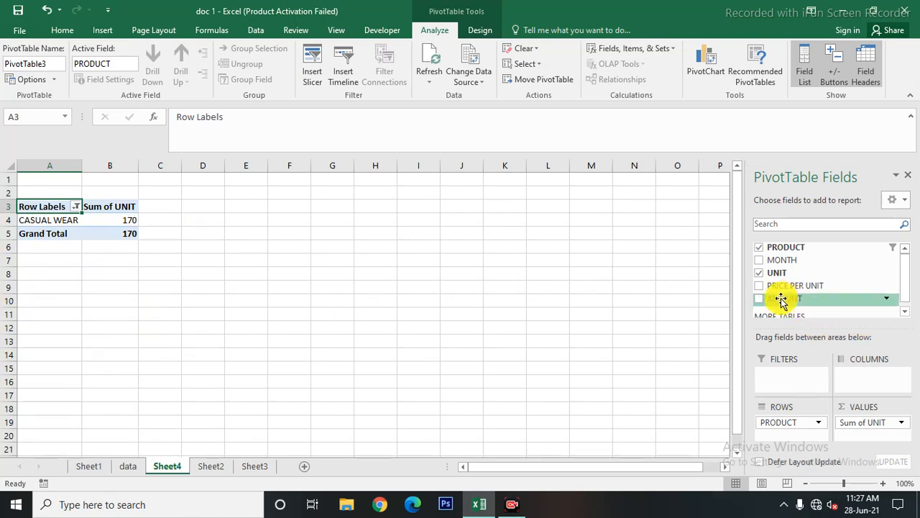
- Add the AMOUNT field to the Sheet4 PivotTable's values, next to Sum of UNIT, and deselect the PivotTable
left_click_drag(781, 299, 866, 438)
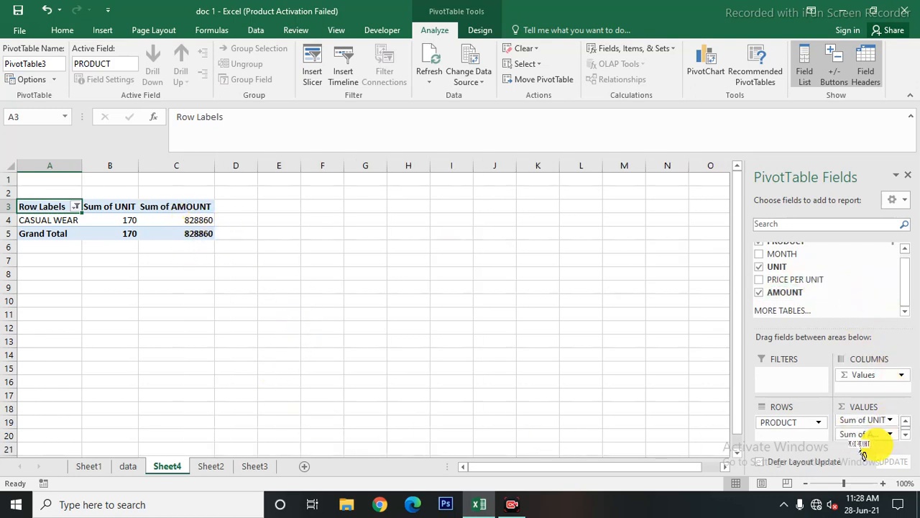
scroll(875, 428, "down", 3)
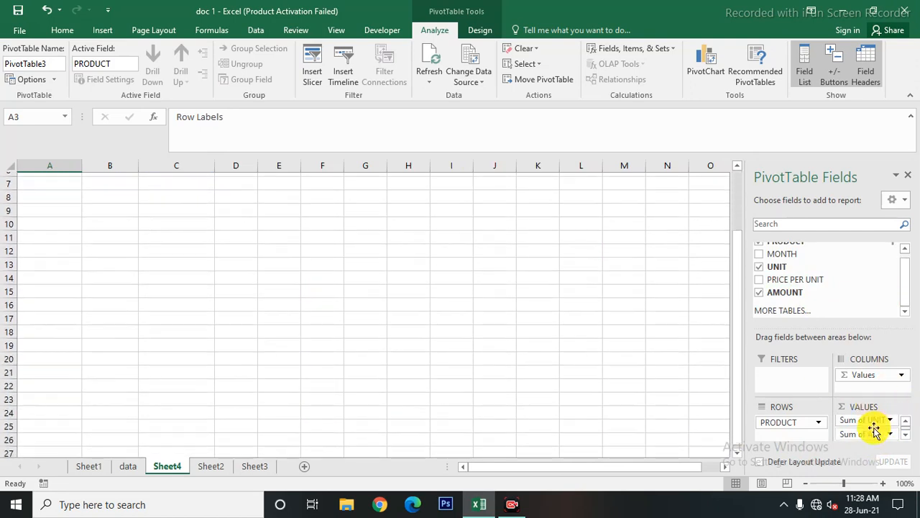
scroll(875, 426, "up", 3)
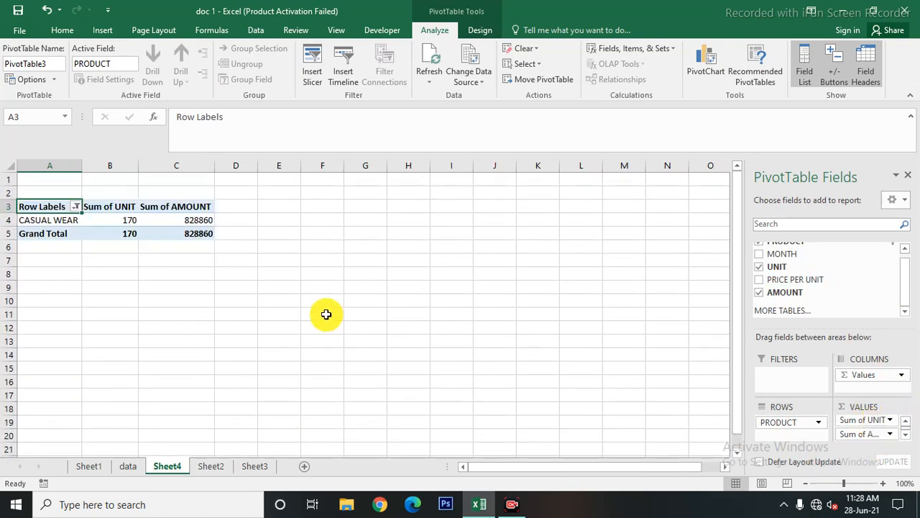
left_click(325, 314)
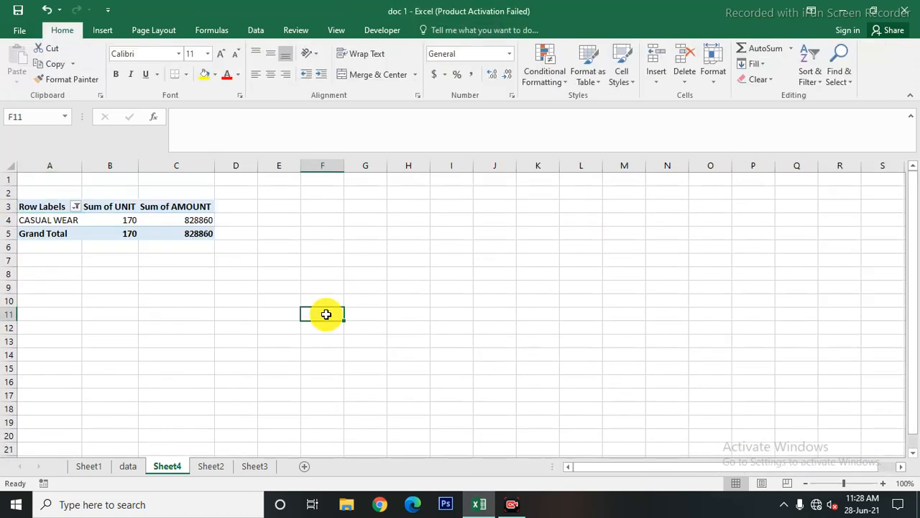
- Convert the Sheet2 data range A1:E17 into a table with headers
left_click(216, 468)
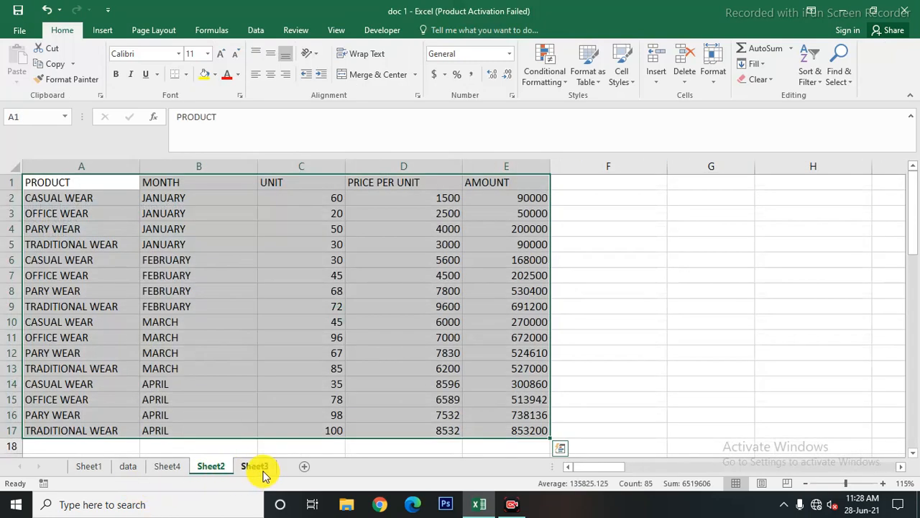
left_click(110, 31)
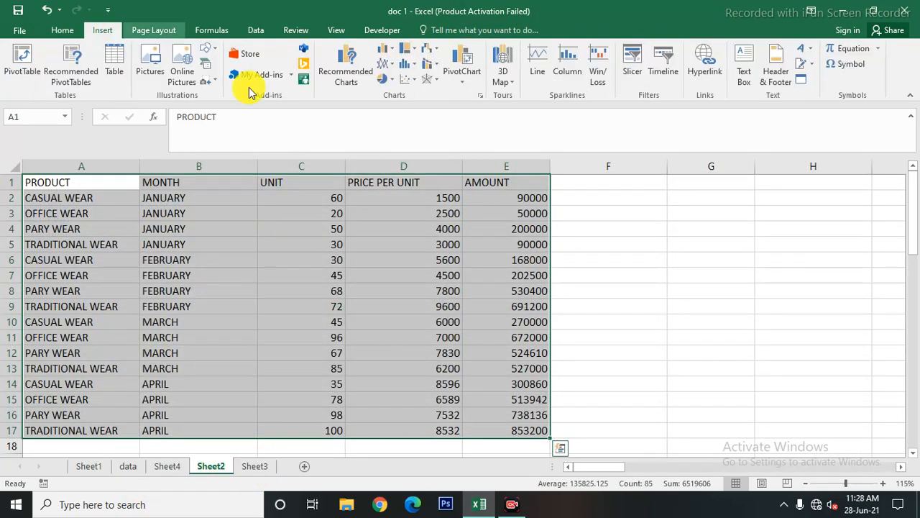
left_click(112, 66)
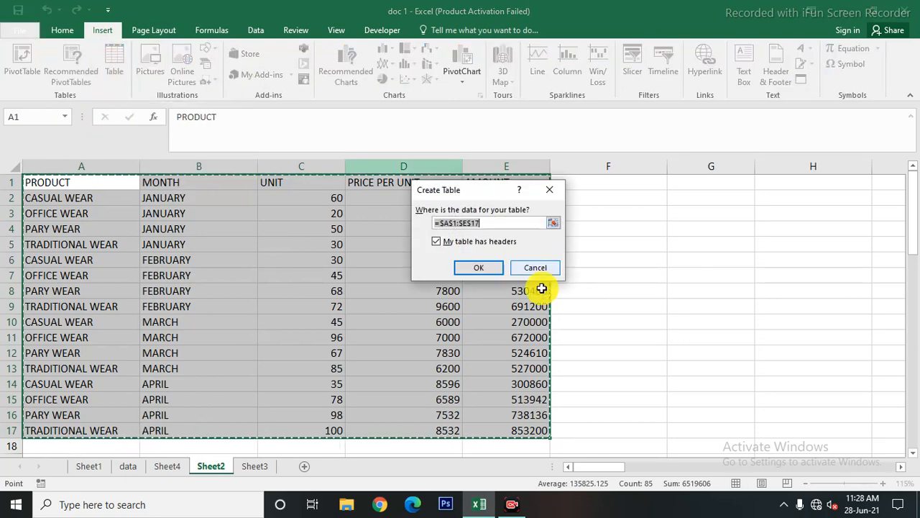
left_click(479, 268)
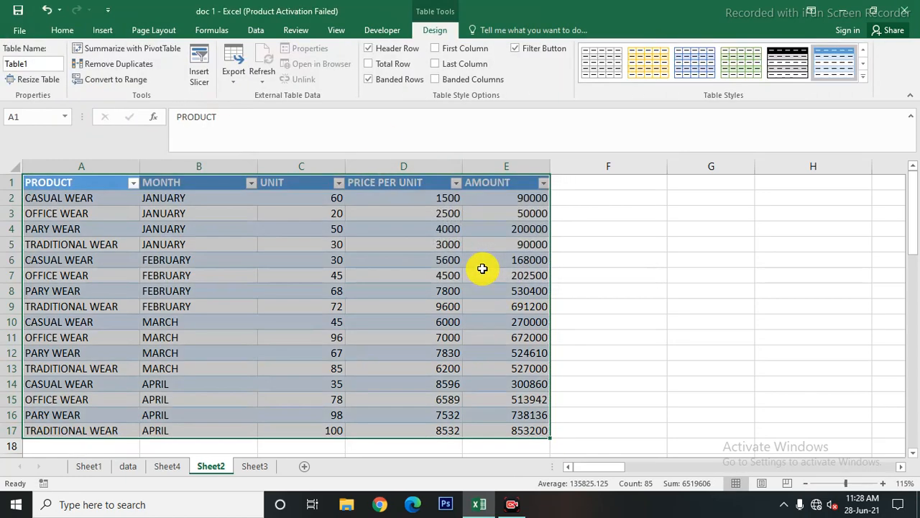
- Apply the Medium table style with a green header row and gray banded rows to the Sheet2 table
left_click(230, 322)
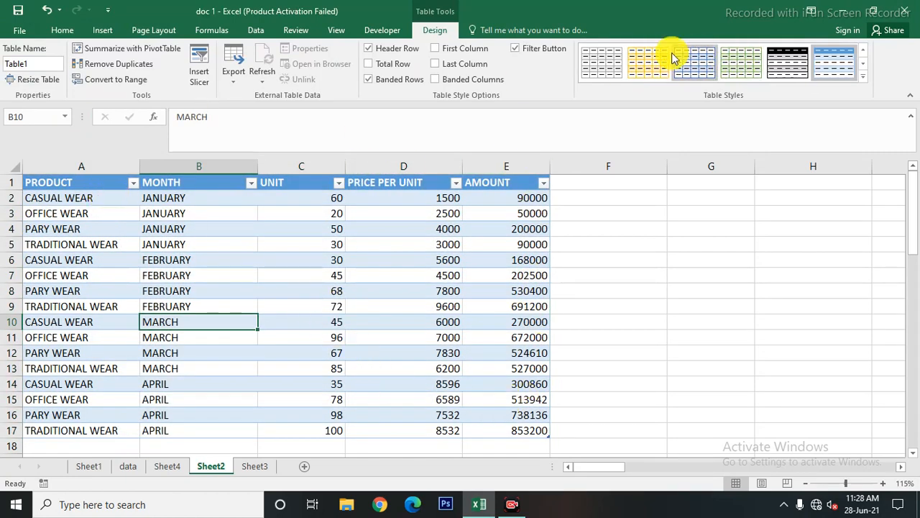
left_click(862, 76)
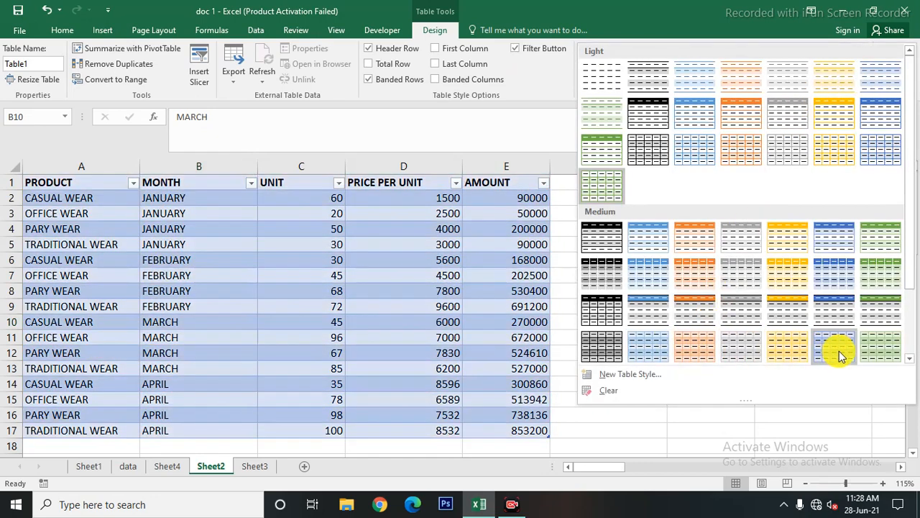
left_click(883, 318)
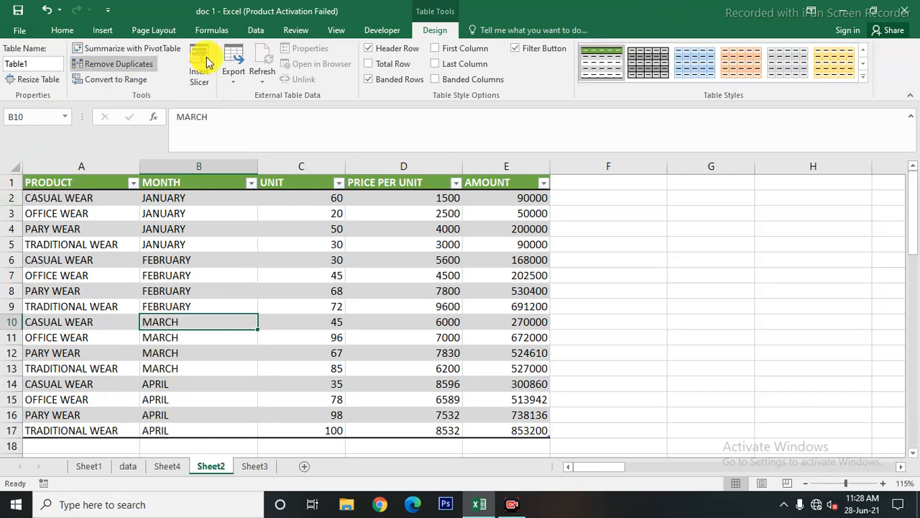
- Insert the picture logo_white_background from the Downloads folder into Sheet3 at cell E16 and view it down to its lower edge
left_click(102, 29)
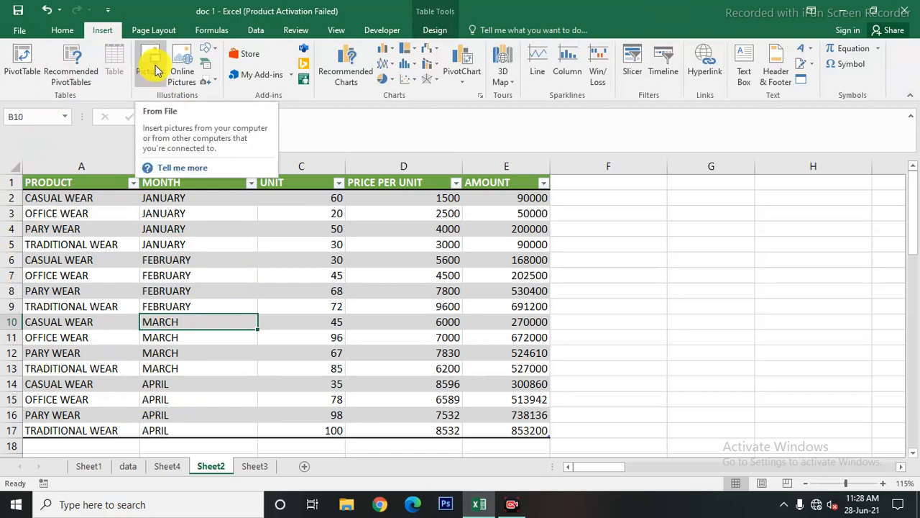
left_click(250, 456)
left_click(255, 466)
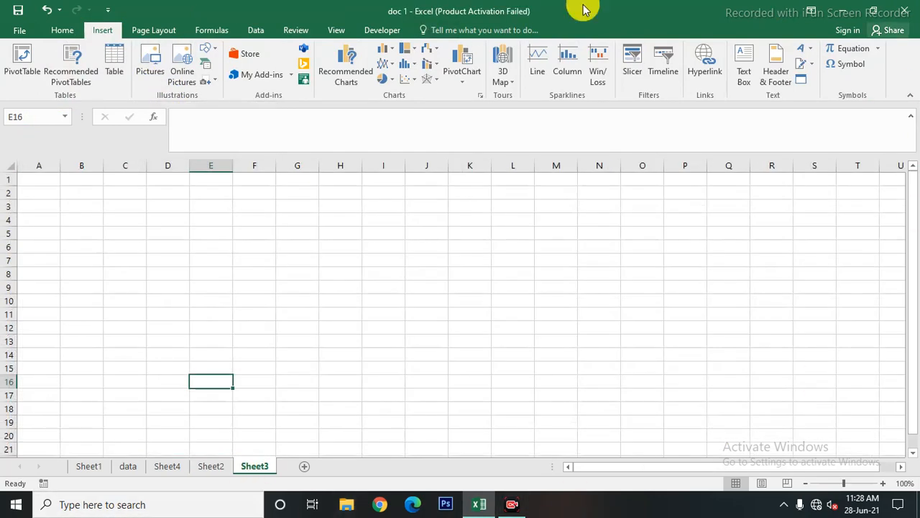
left_click(151, 75)
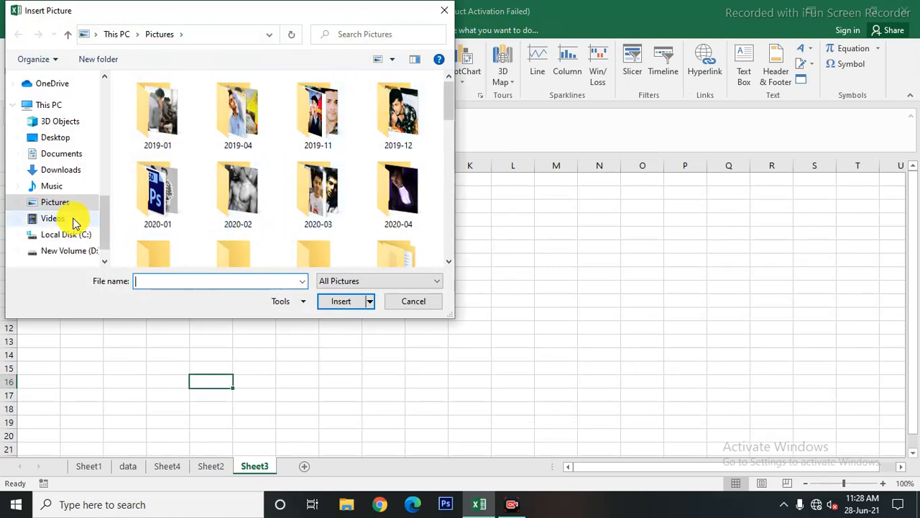
left_click(62, 170)
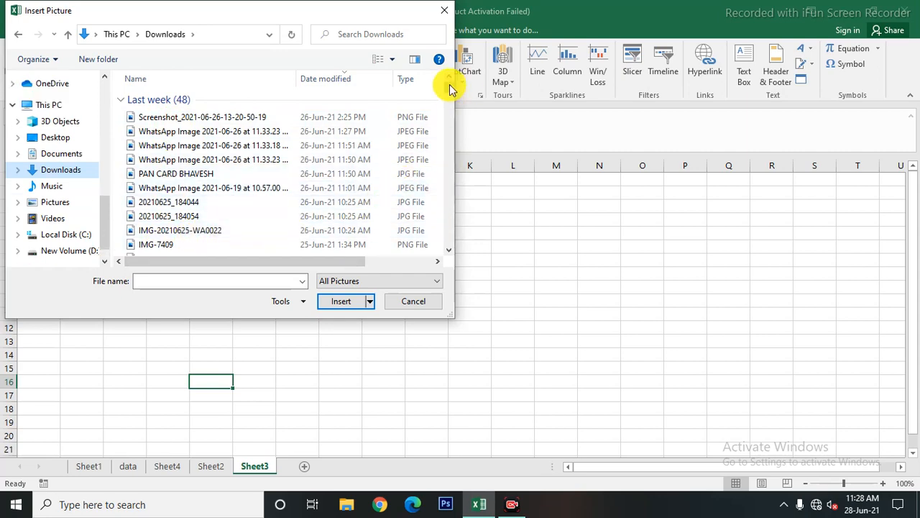
left_click_drag(450, 87, 454, 246)
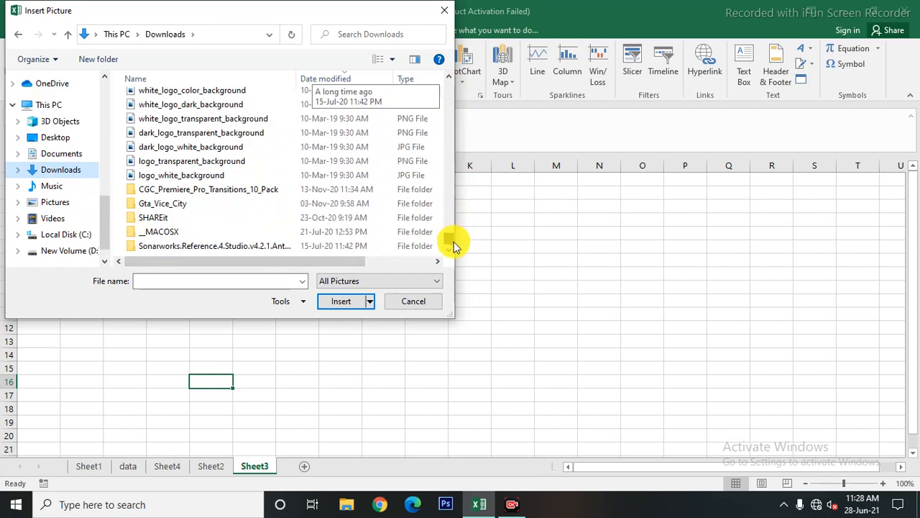
left_click(162, 181)
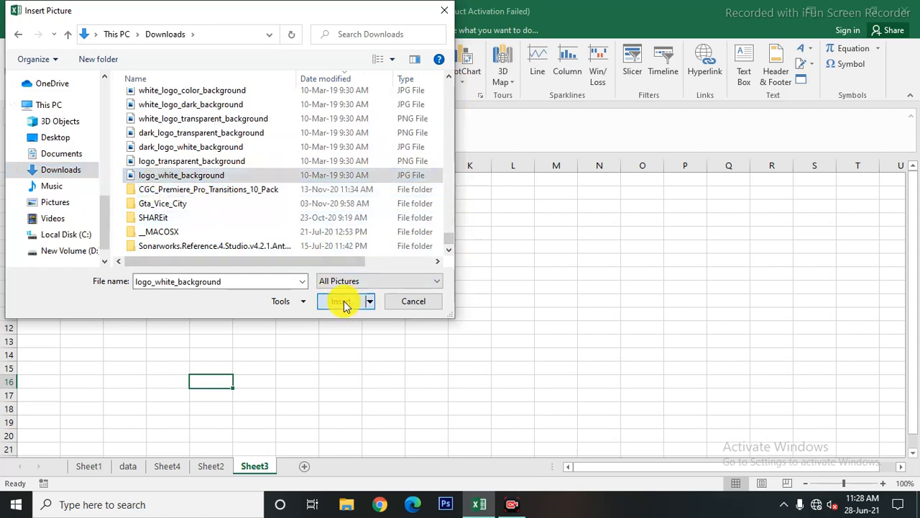
left_click(344, 305)
scroll(422, 286, "down", 6)
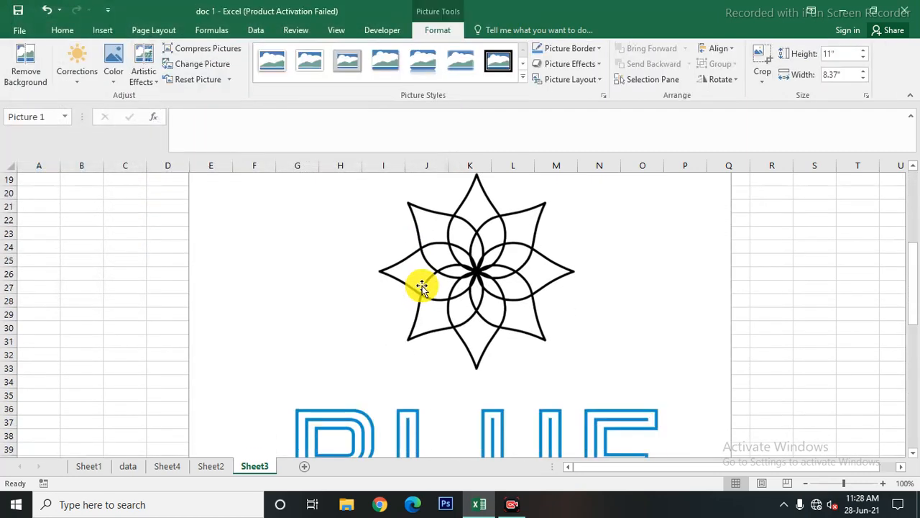
scroll(421, 285, "down", 14)
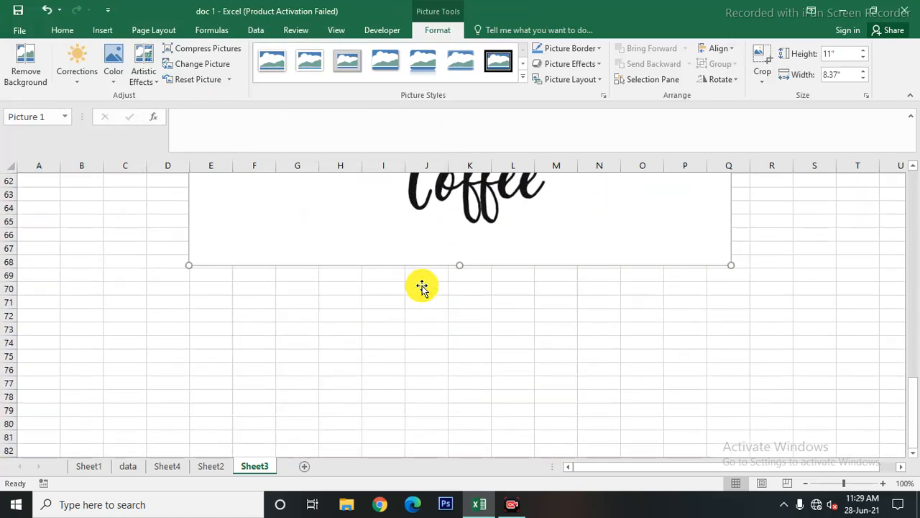
- Delete the inserted logo picture from Sheet3
scroll(424, 283, "up", 13)
scroll(428, 279, "down", 5)
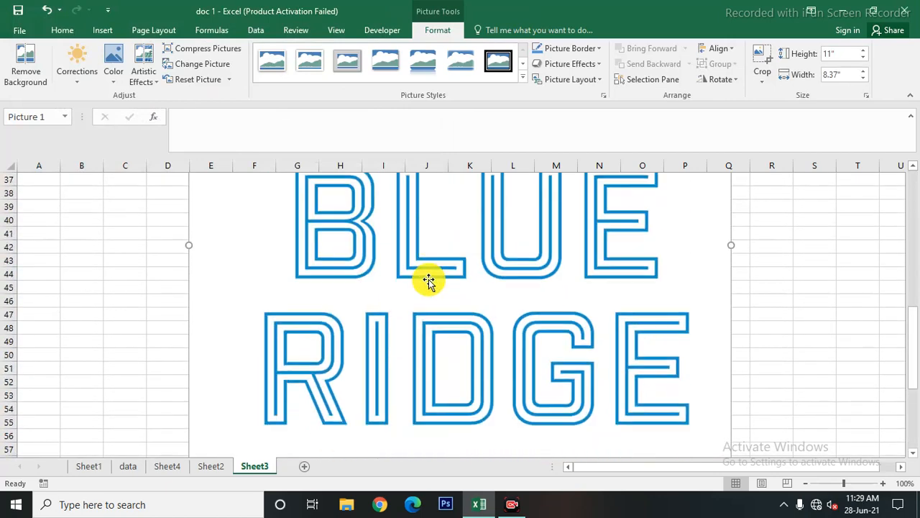
key("Delete")
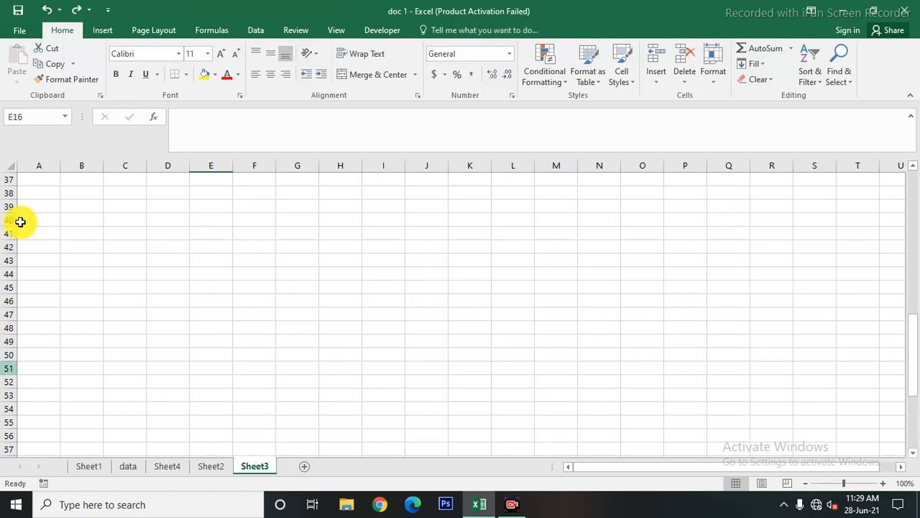
- Try to insert an online picture into Sheet3, and dismiss the dialog
left_click(100, 31)
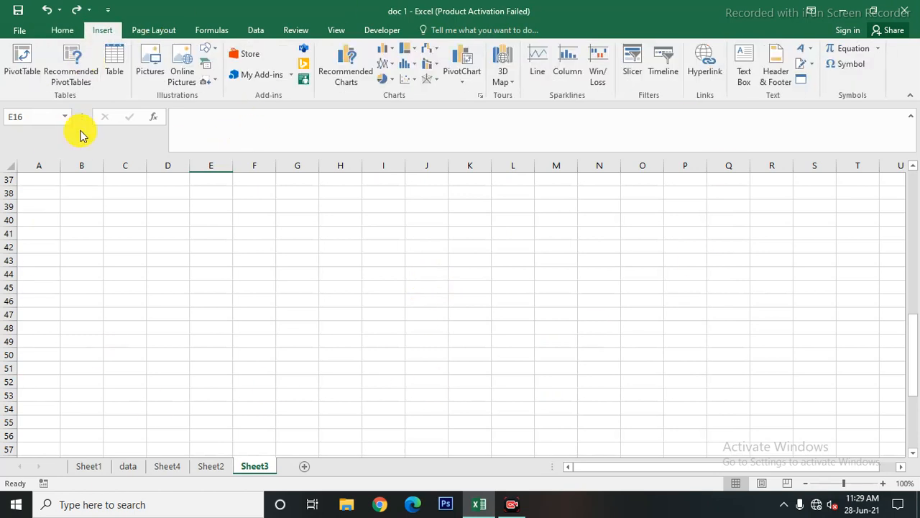
left_click(180, 85)
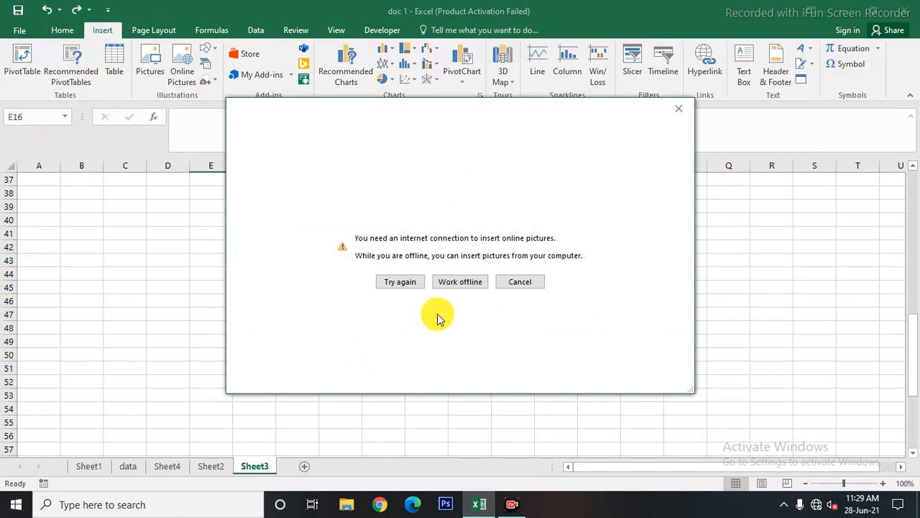
left_click(685, 112)
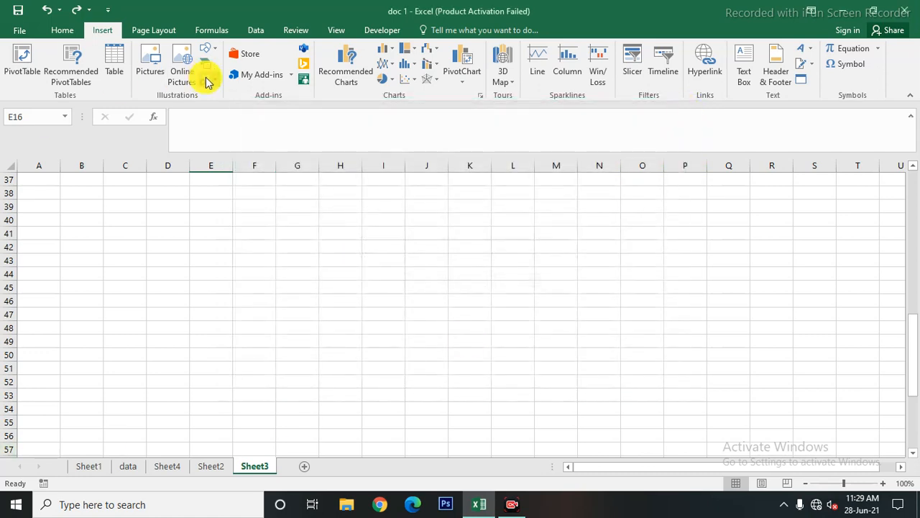
- Draw a flowchart Magnetic Disk cylinder about 4.1 inches wide and 2.8 inches high across columns D to I, from row 39 to 52
left_click(213, 57)
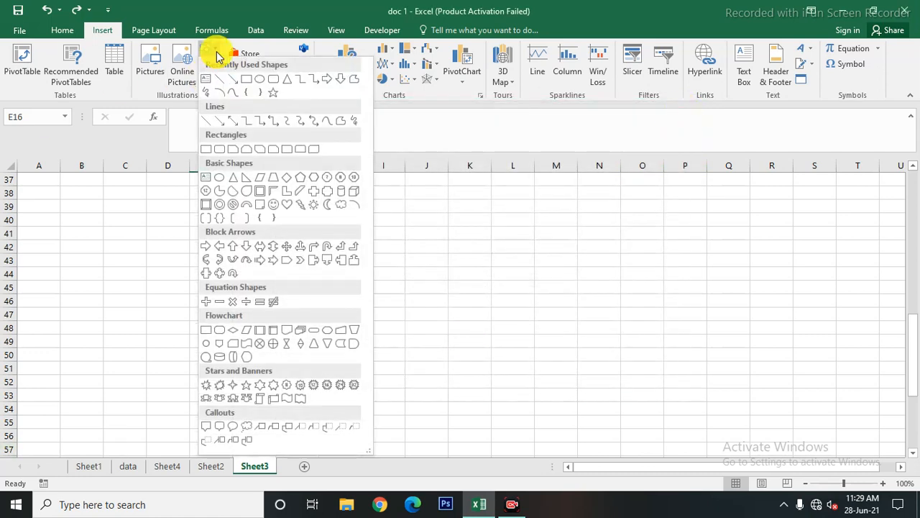
left_click(221, 357)
left_click_drag(135, 206, 399, 386)
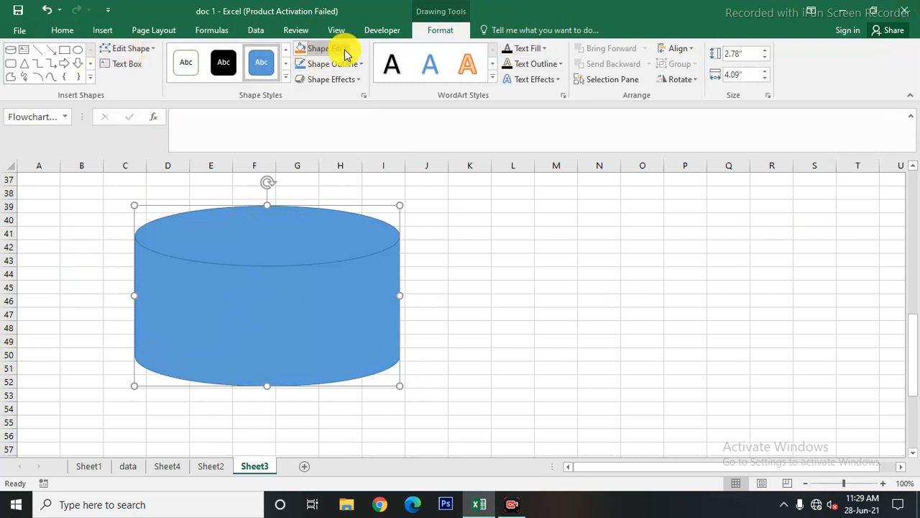
- Give the cylinder shape a light green fill and a darker green outline from the standard colors
left_click(345, 53)
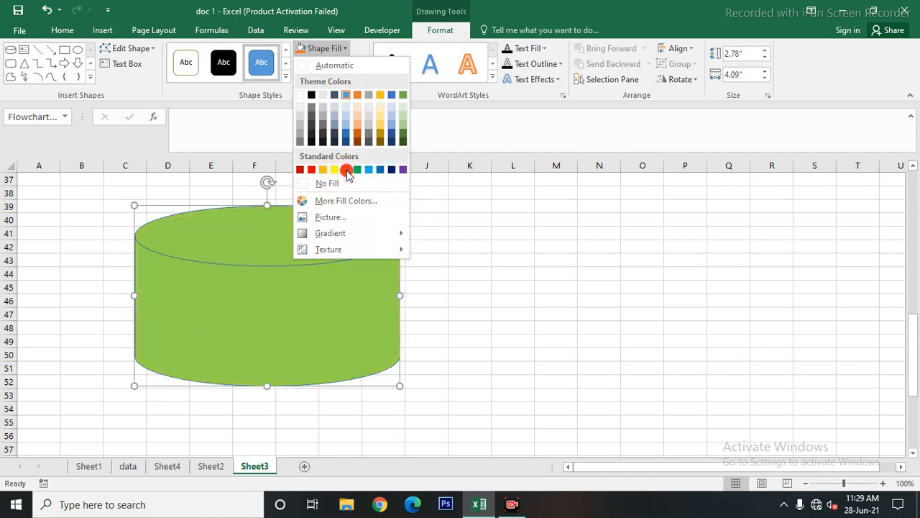
left_click(345, 169)
left_click(352, 63)
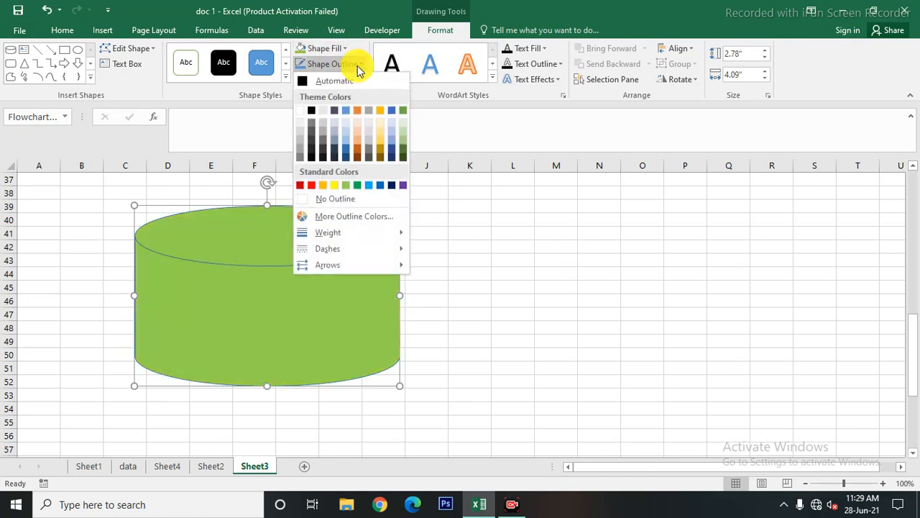
left_click(360, 186)
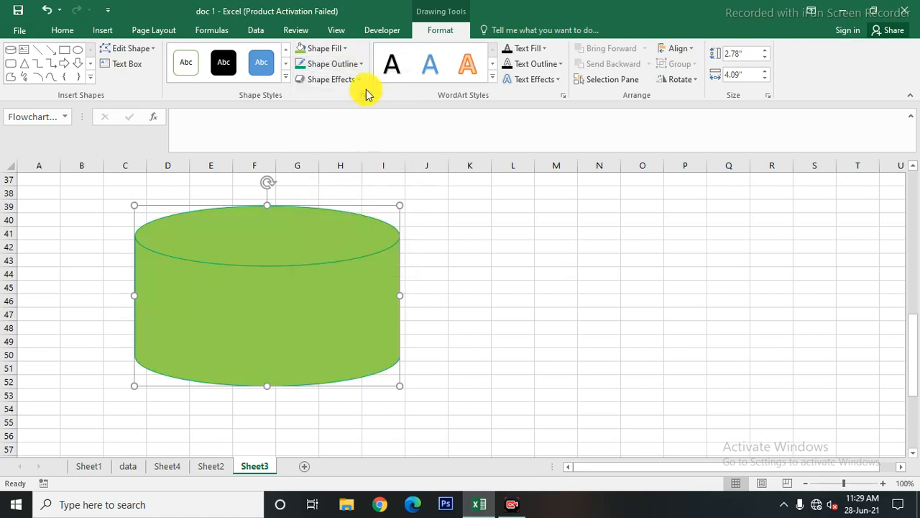
- Apply the Convex bevel effect to the green cylinder shape
left_click(360, 85)
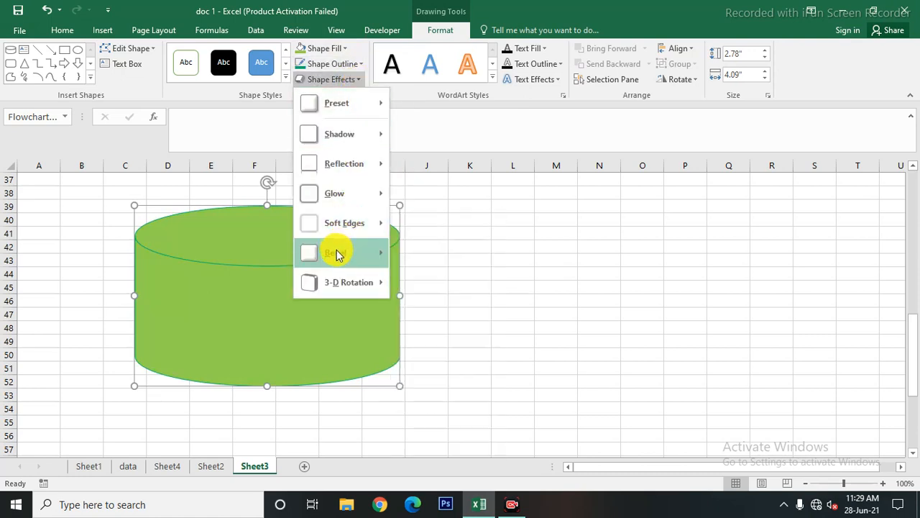
mouse_move(336, 256)
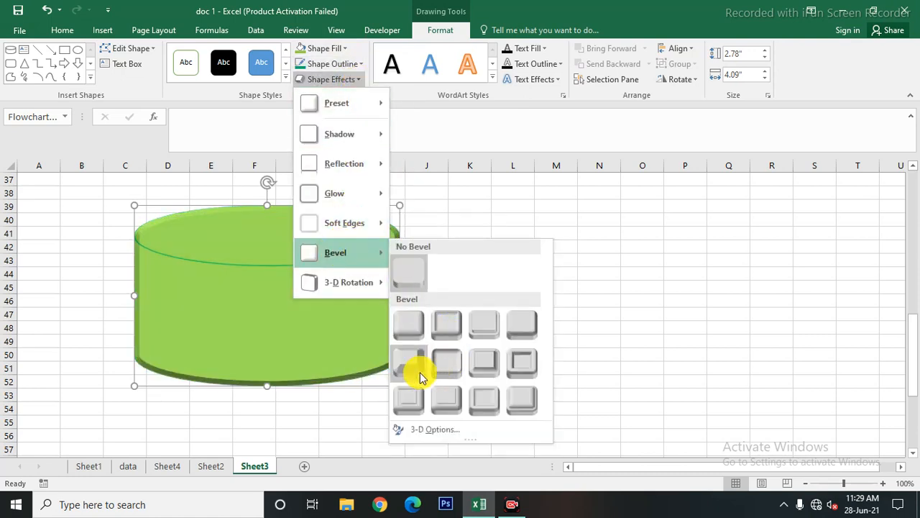
left_click(477, 370)
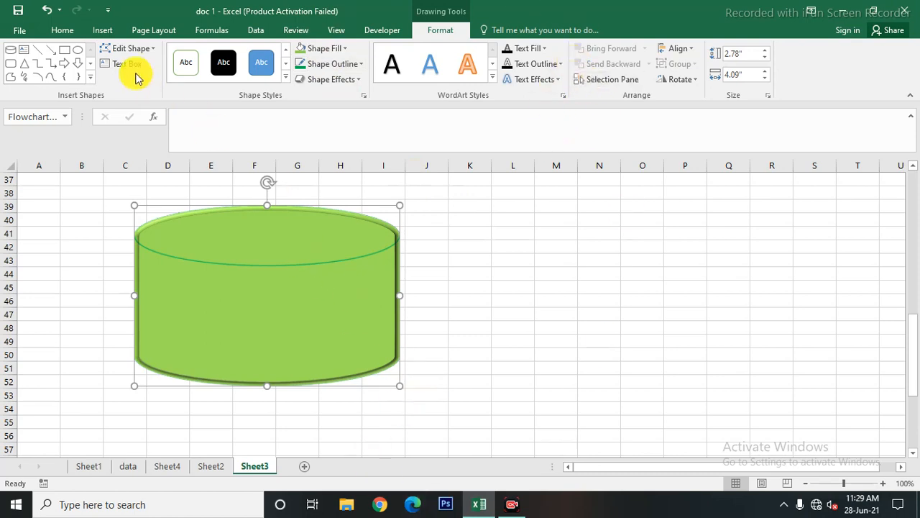
- Insert a Basic Cycle SmartArt graphic from the Cycle category into Sheet3
left_click(103, 30)
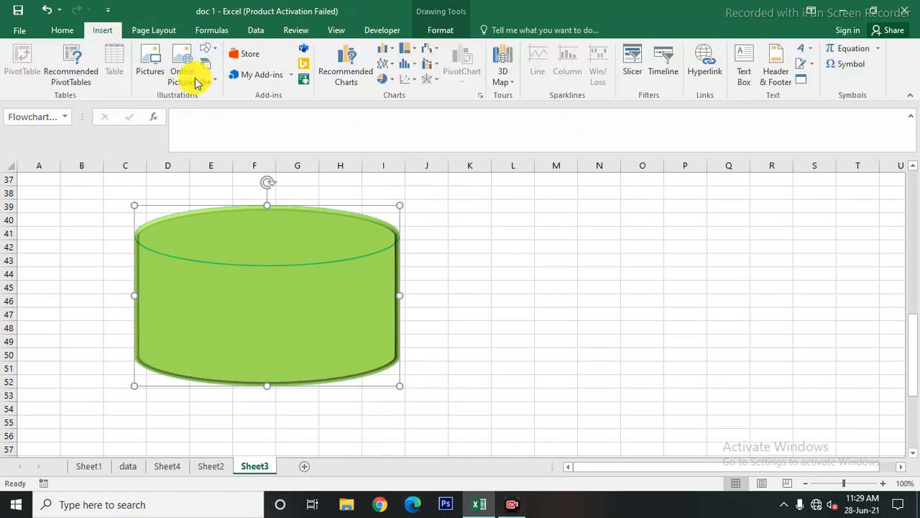
left_click(209, 67)
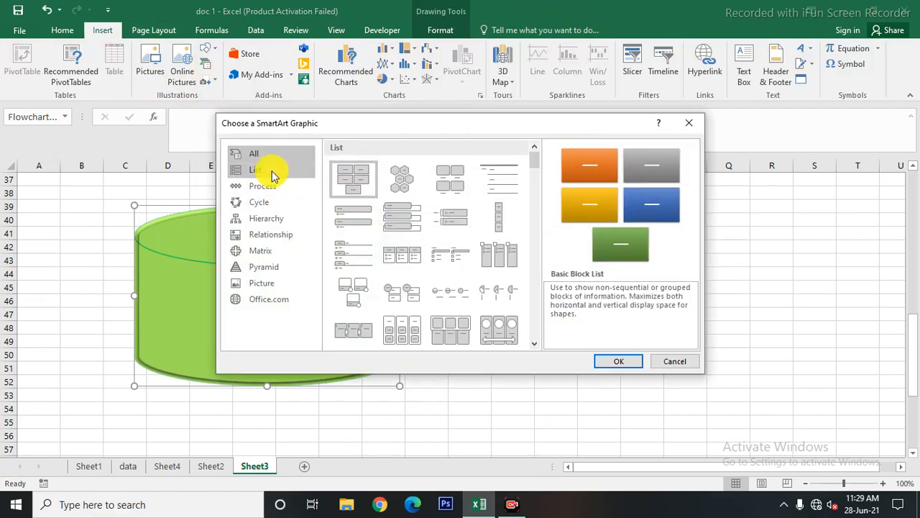
left_click(261, 203)
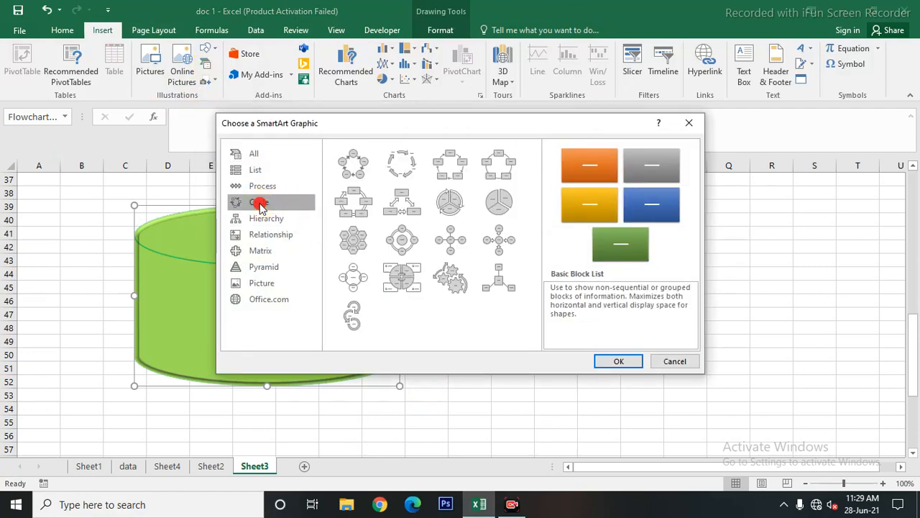
left_click(353, 173)
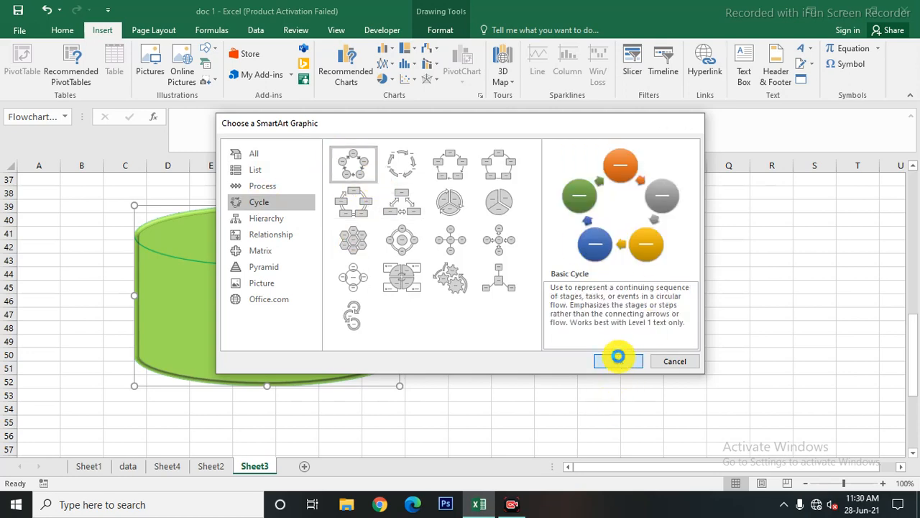
left_click(617, 356)
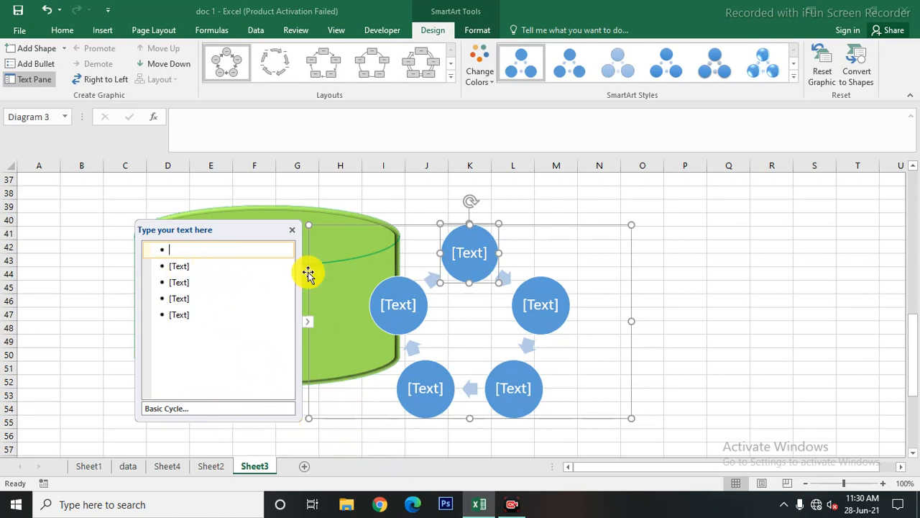
- Close the SmartArt's text pane and move the cycle diagram beside the cylinder, clear of it, over columns J to Q
left_click(614, 329)
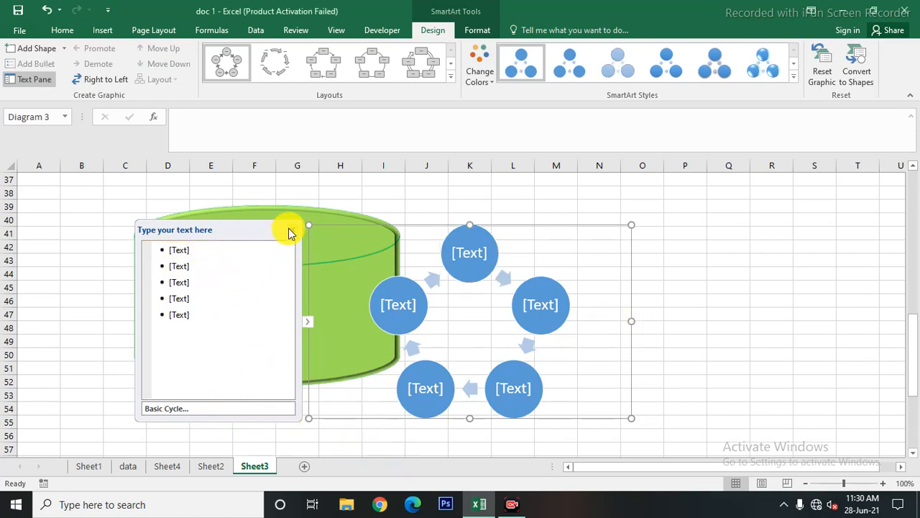
left_click(291, 231)
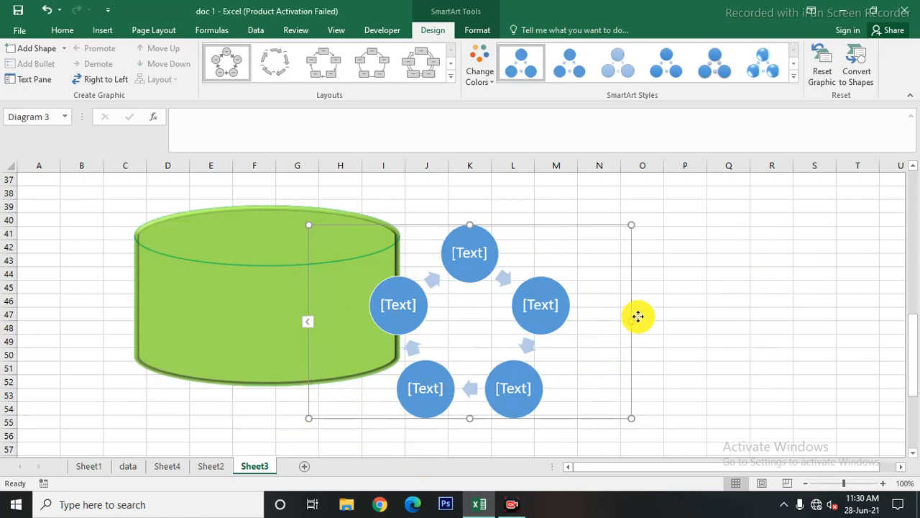
left_click_drag(484, 224, 591, 190)
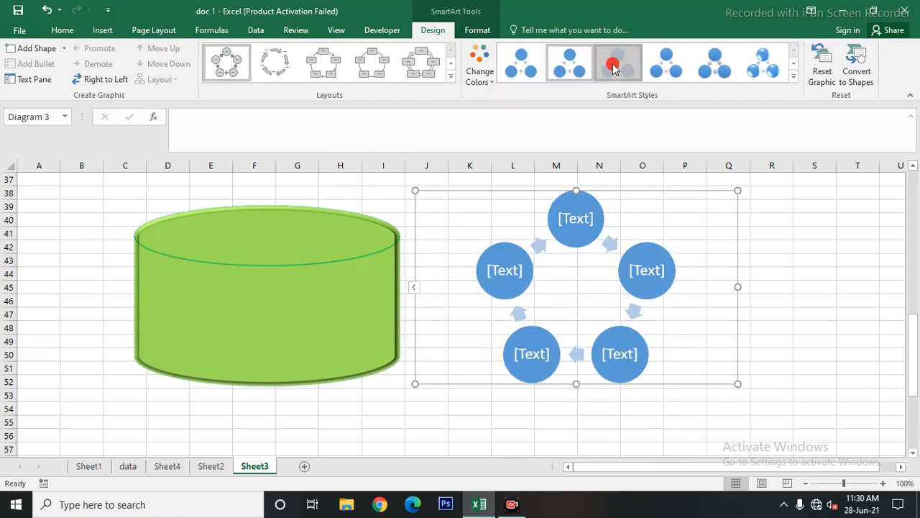
- Try several SmartArt styles on the cycle diagram, ending with the 3-D Bird's Eye Scene style
left_click(712, 63)
left_click(747, 67)
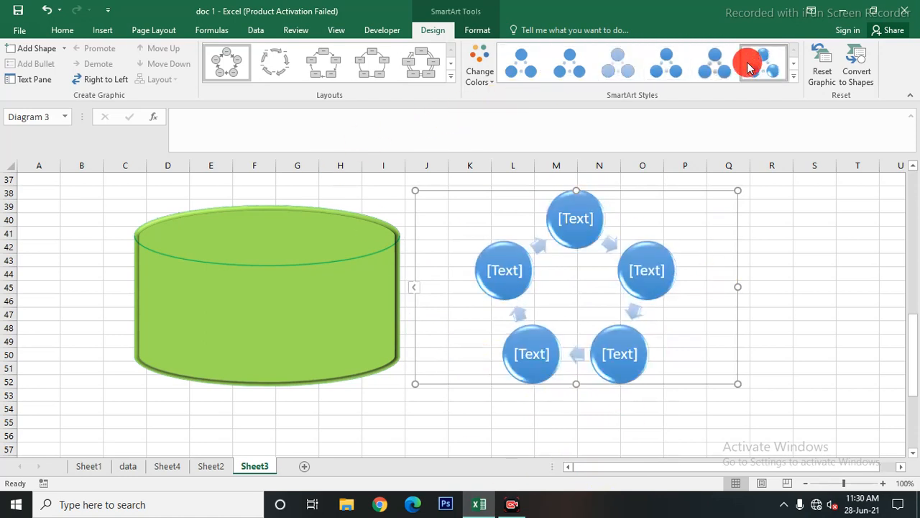
left_click(794, 75)
left_click(626, 171)
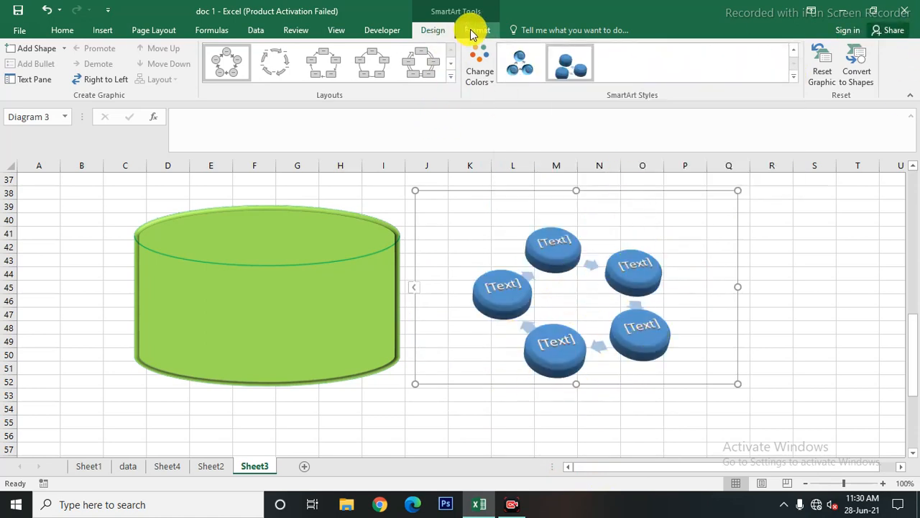
- Delete the cycle SmartArt and cut the green cylinder from Sheet3
left_click(100, 31)
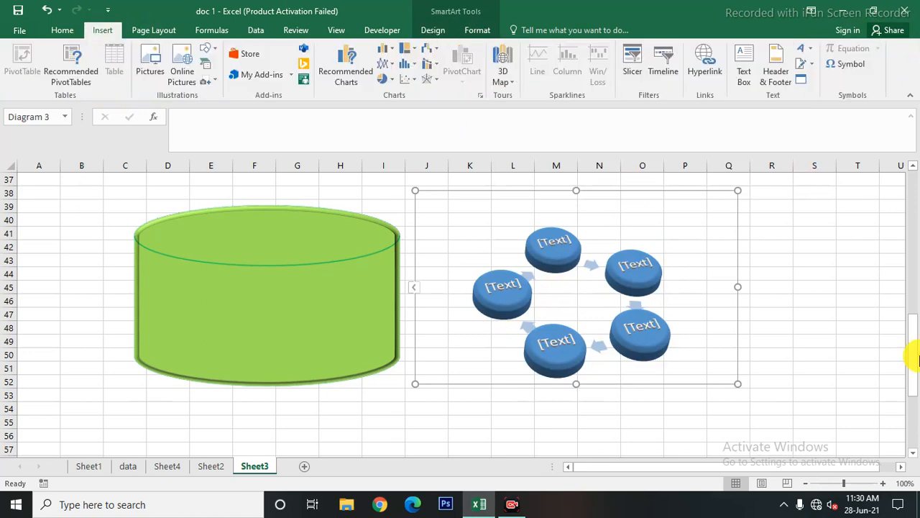
right_click(486, 338)
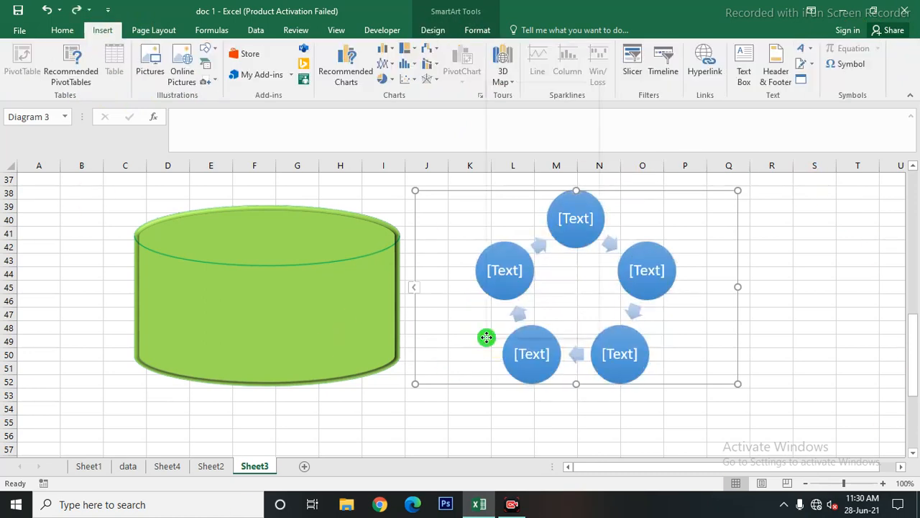
left_click(540, 107)
key("Delete")
right_click(292, 302)
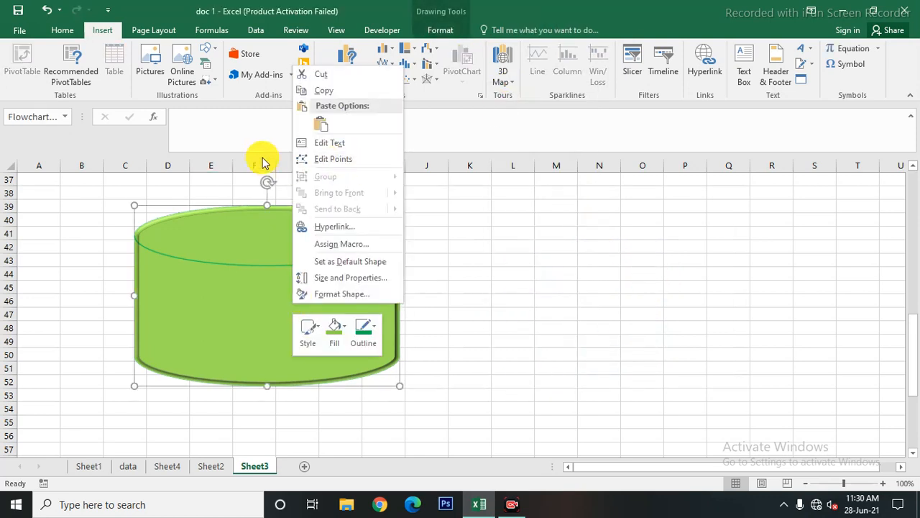
left_click(311, 76)
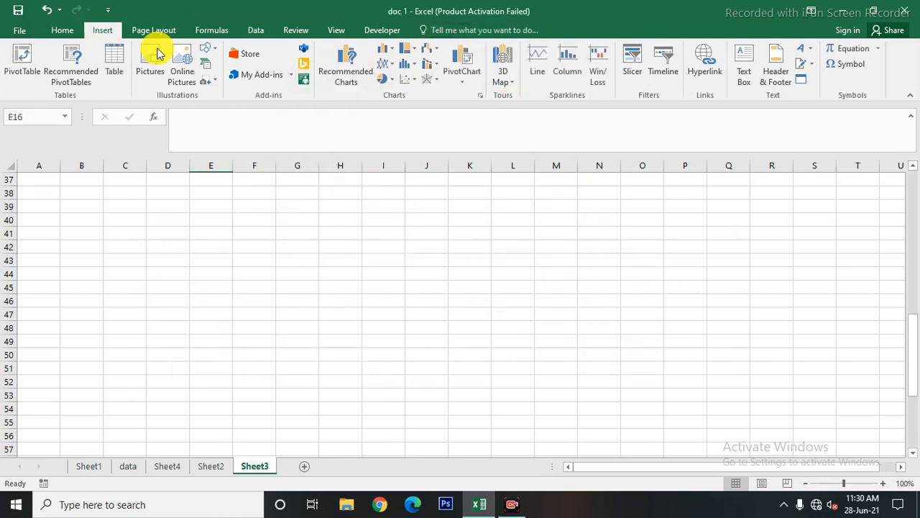
- Insert a screen clipping of the desktop, about 13 by 6.5 inches, into Sheet3 and move it up the sheet
left_click(212, 83)
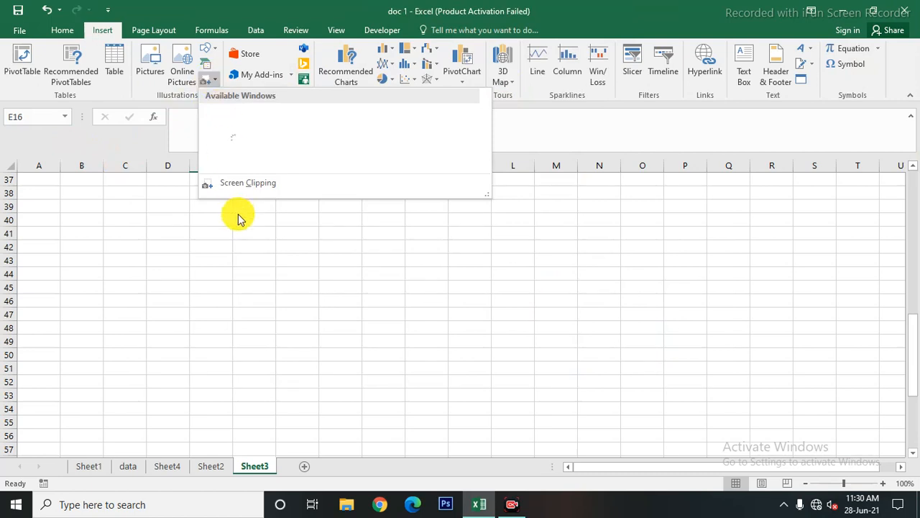
left_click(237, 184)
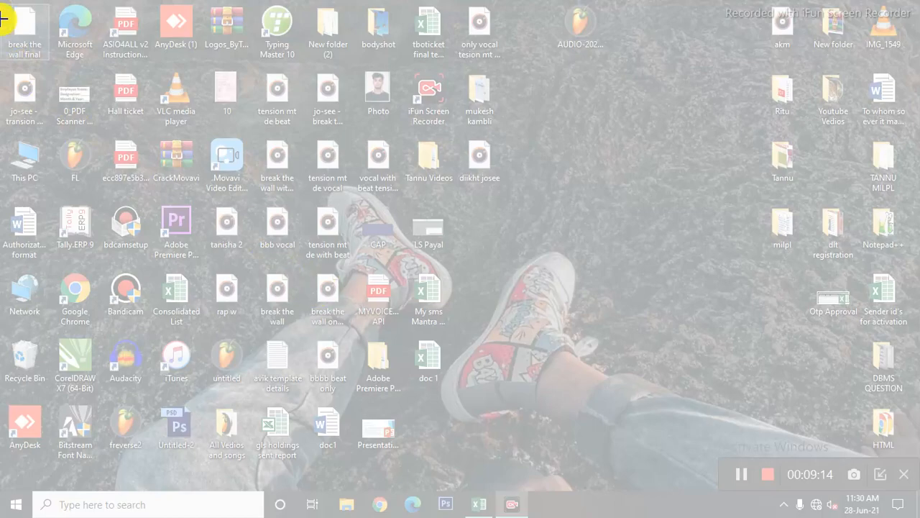
left_click_drag(7, 55, 841, 425)
left_click_drag(410, 242, 558, 223)
left_click_drag(554, 362, 554, 310)
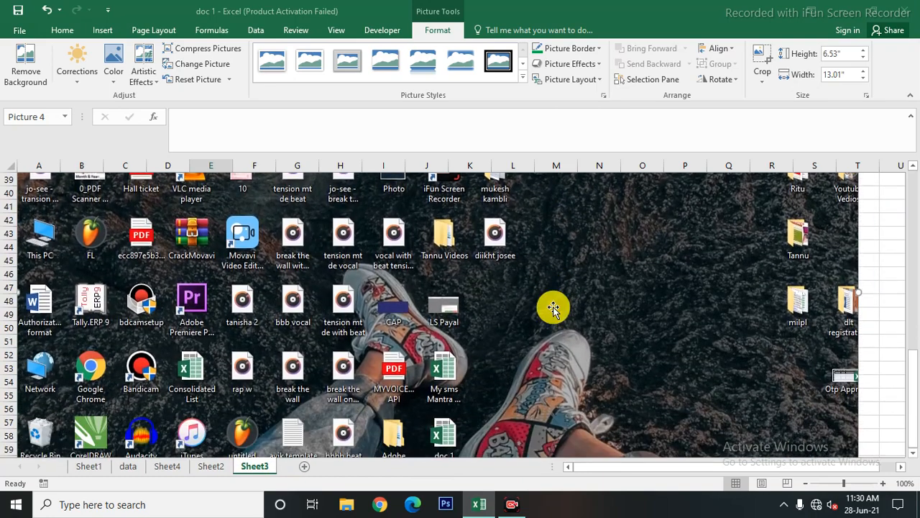
- Undo the moves and the insertion of the desktop screen clipping on Sheet3
key("ctrl+z")
key("ctrl+z")
key("ctrl+z")
key("ctrl+z")
key("ctrl+z")
key("ctrl+z")
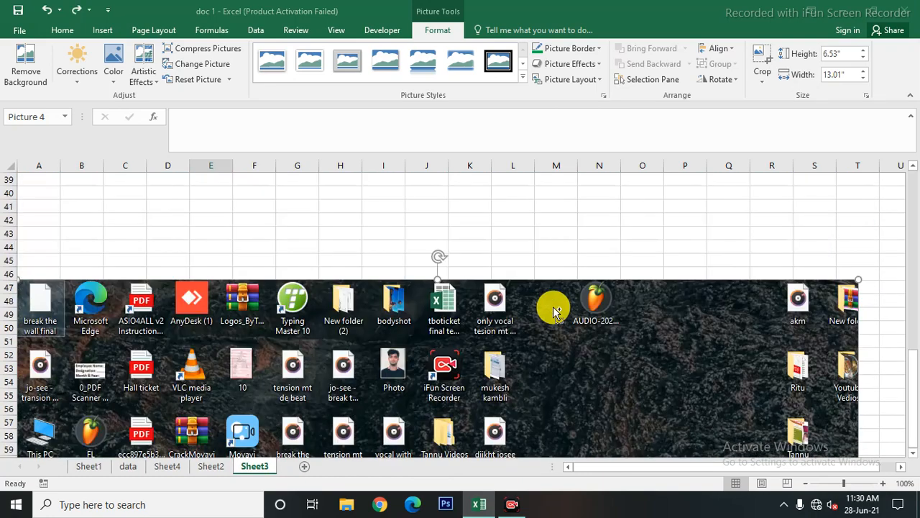
key("ctrl+z")
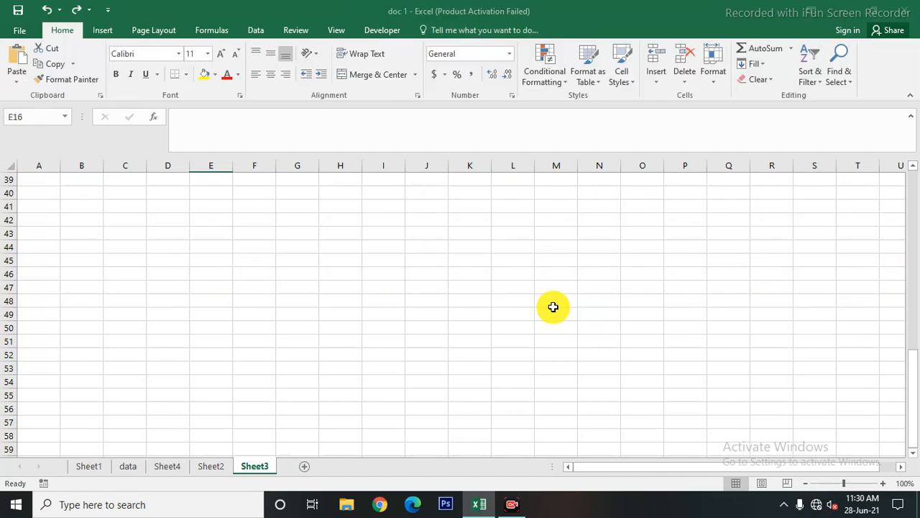
- Insert the recommended clustered column PivotChart of Sum of MATHS by NAME from the data sheet's marks table, A1:K9
left_click(102, 30)
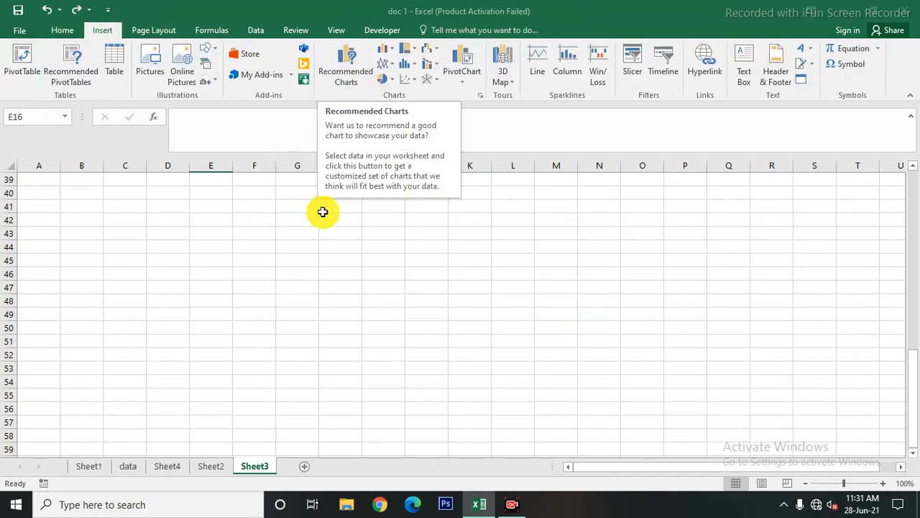
left_click(125, 467)
left_click(361, 373)
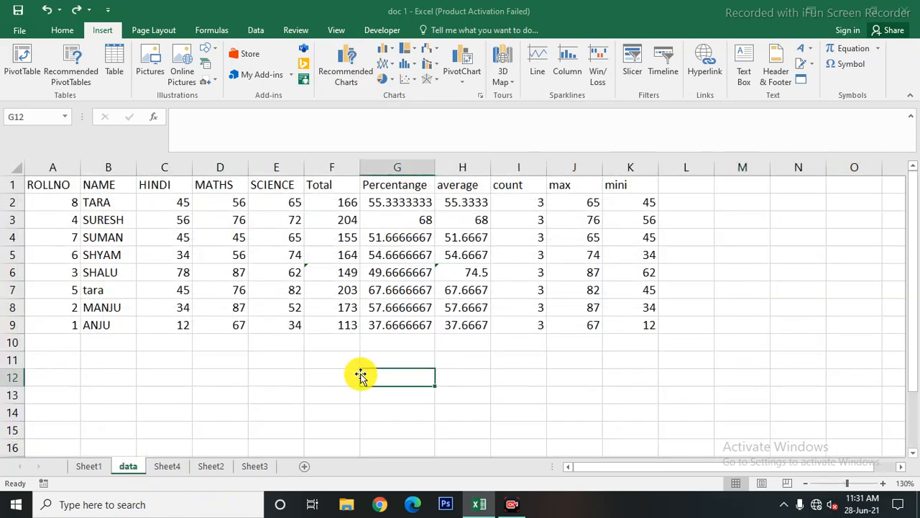
left_click_drag(49, 185, 651, 318)
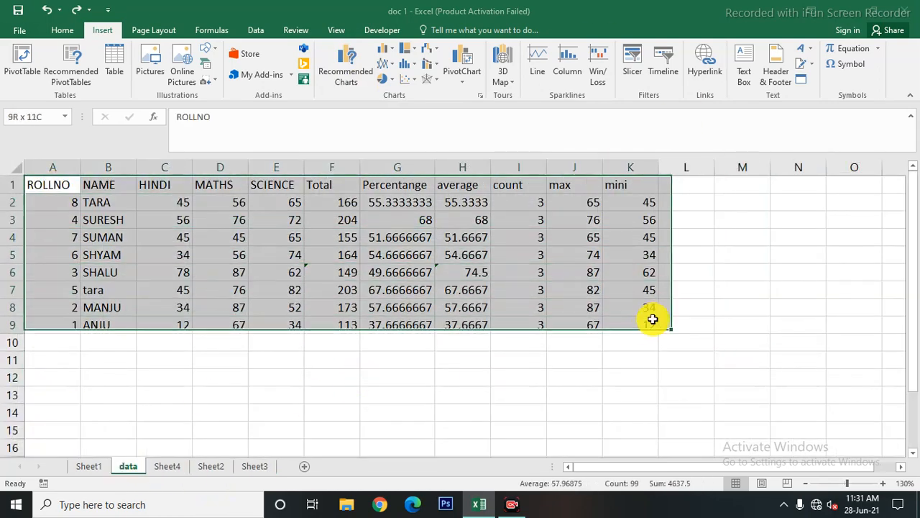
left_click(341, 83)
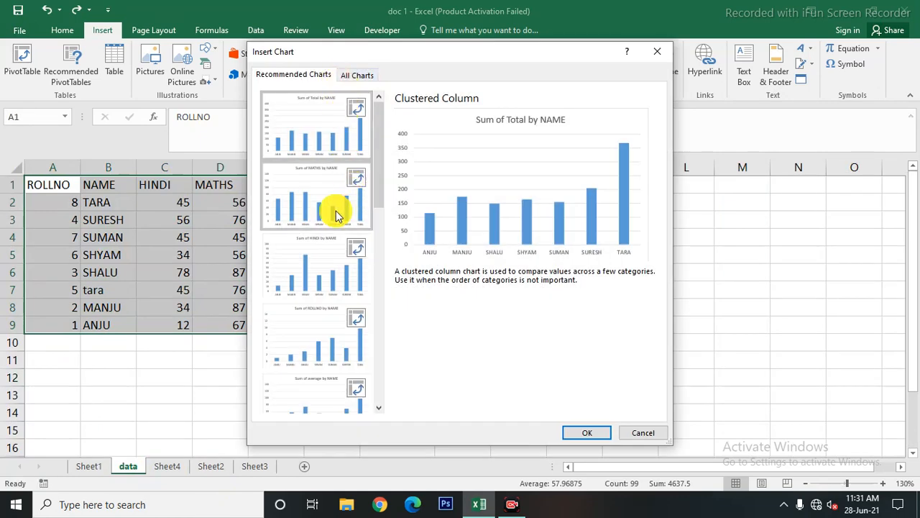
left_click(334, 215)
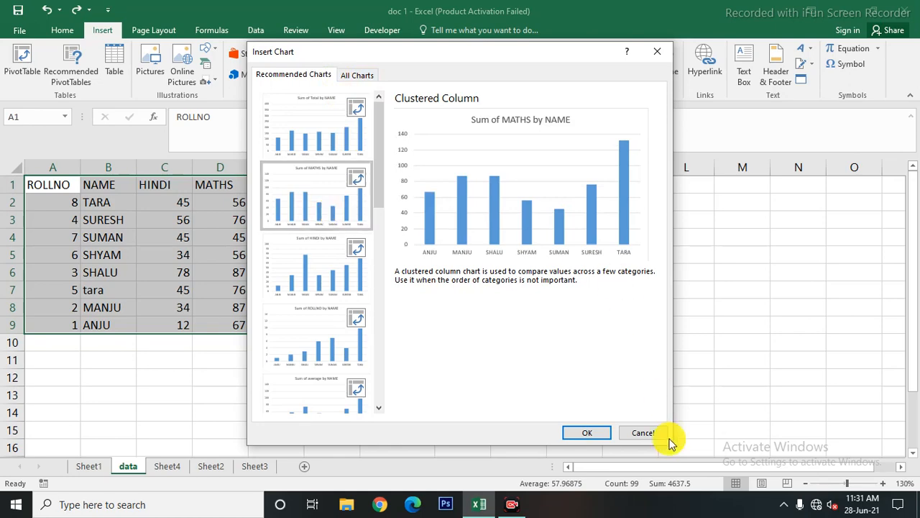
left_click(583, 434)
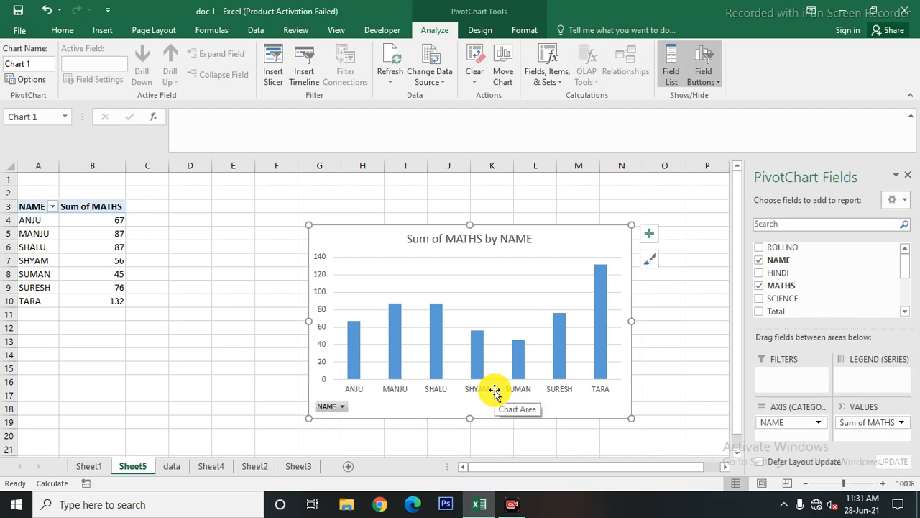
- Look through the pie, column, line and hierarchy chart types available for the MATHS PivotChart without changing it
left_click(102, 29)
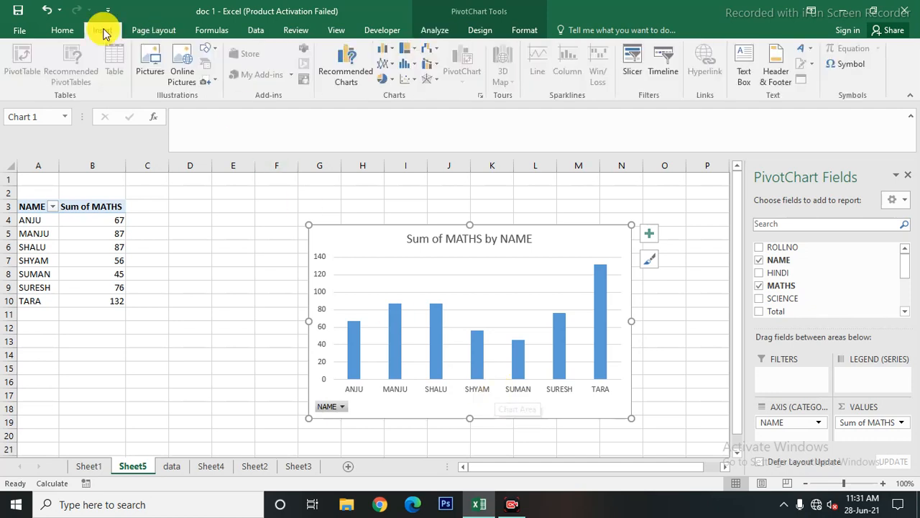
left_click(387, 79)
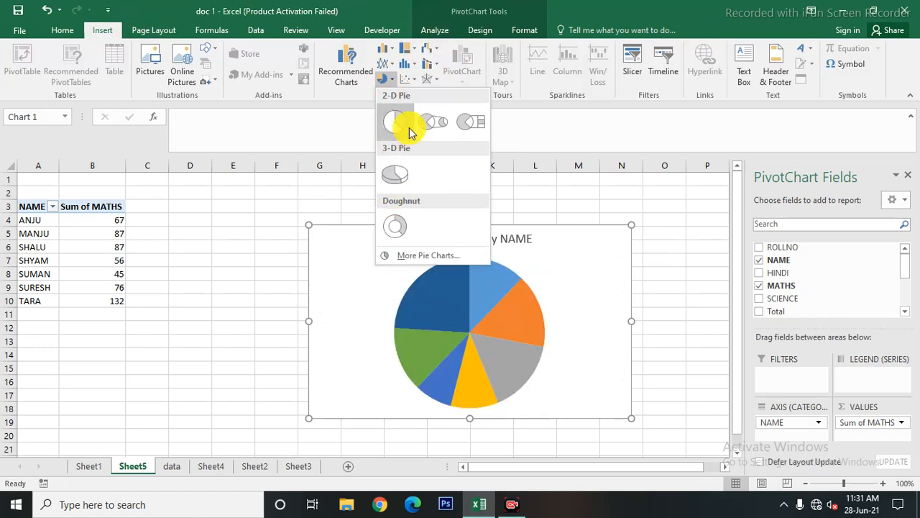
left_click(388, 50)
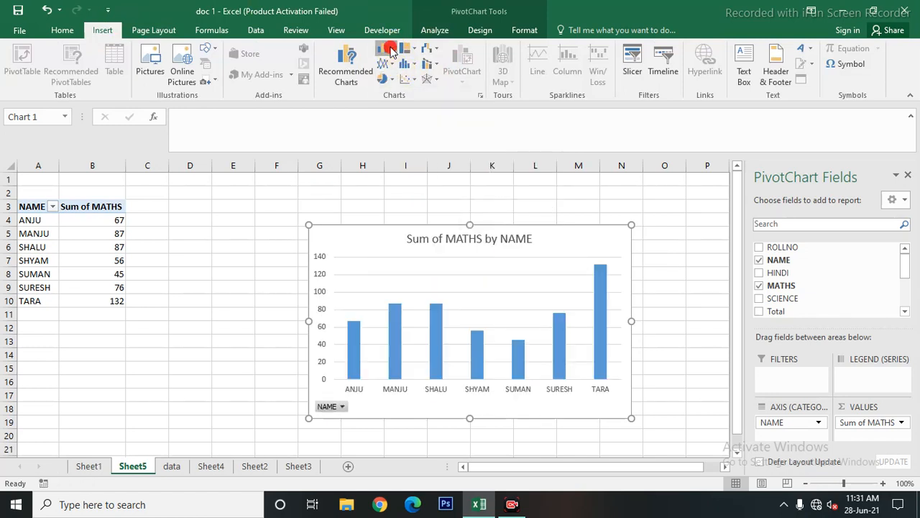
left_click(389, 50)
left_click(347, 89)
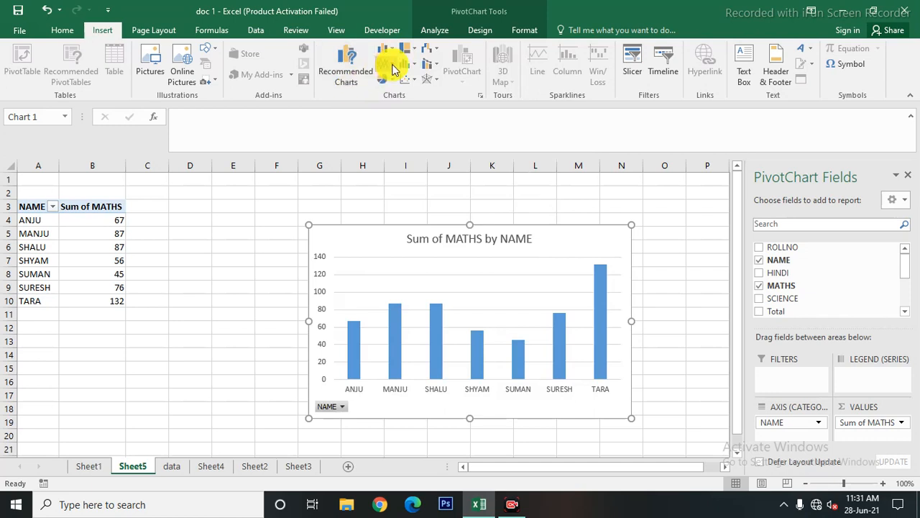
left_click(394, 65)
left_click(348, 144)
left_click(411, 49)
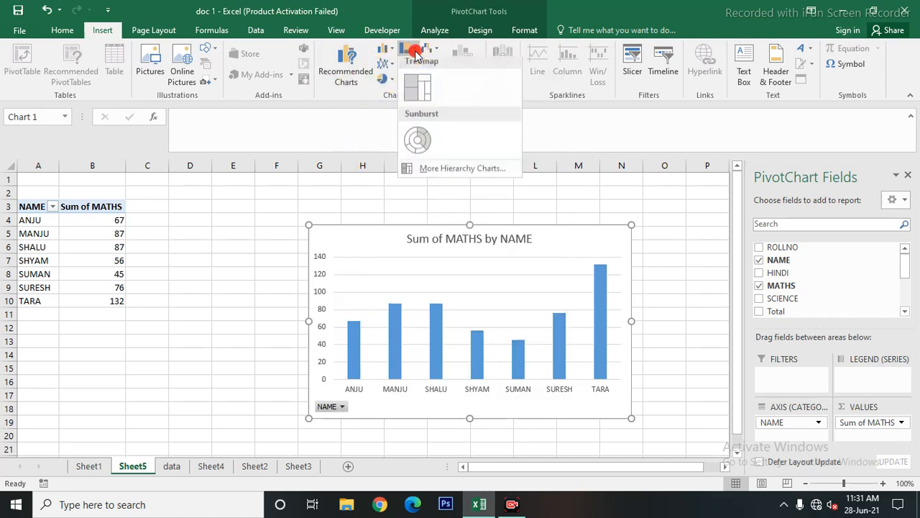
left_click(321, 179)
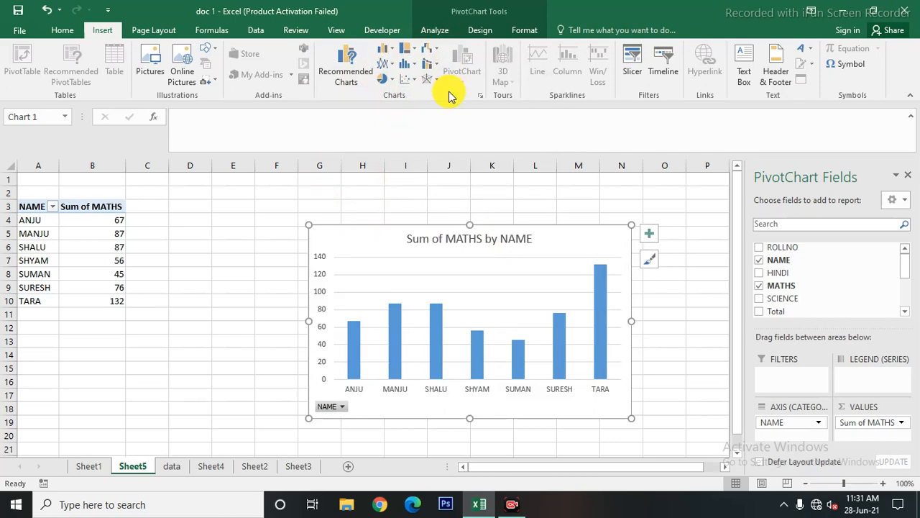
left_click(292, 300)
- Insert a clustered column PivotChart from the product sales PivotTable, A22:C34, on Sheet2
left_click(173, 466)
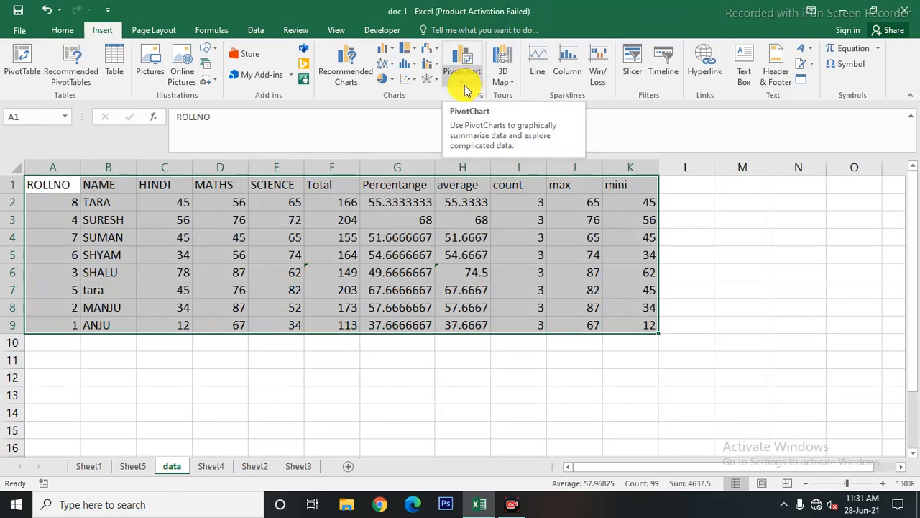
left_click(254, 466)
left_click(172, 466)
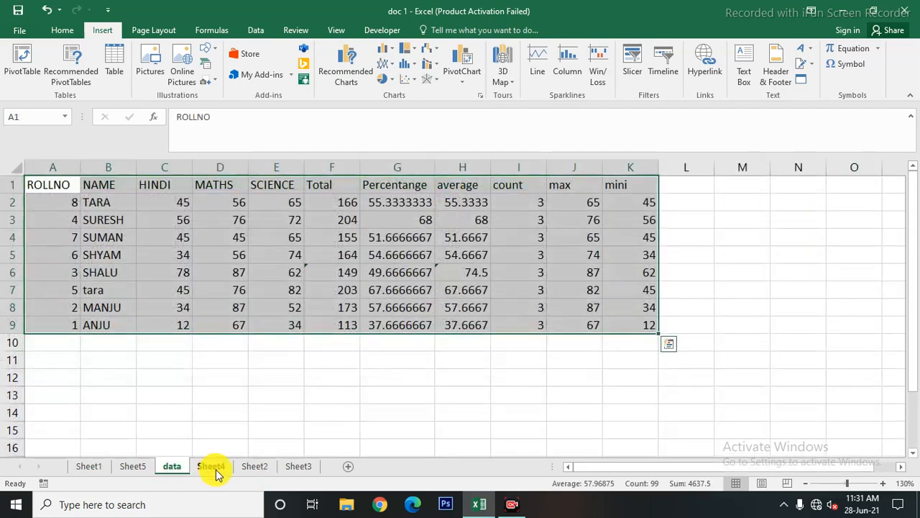
left_click(211, 465)
left_click(255, 466)
scroll(284, 401, "down", 8)
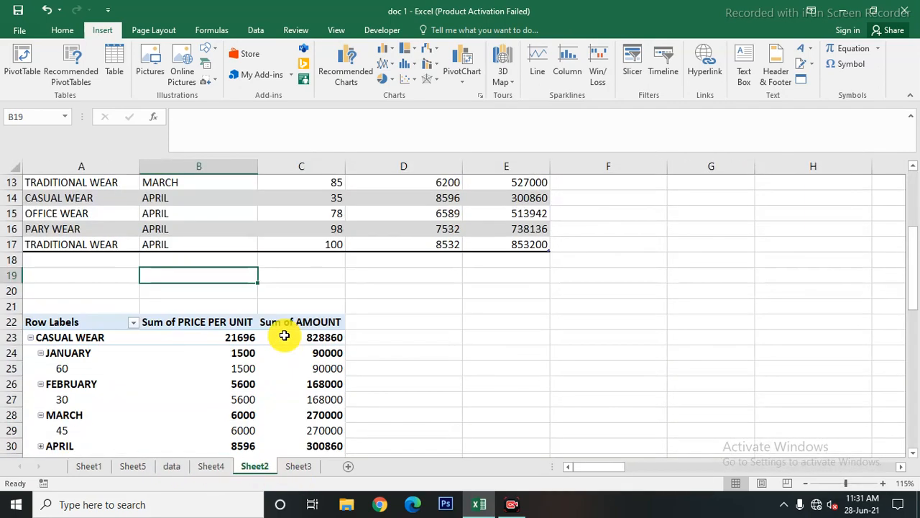
scroll(148, 315, "up", 1)
left_click_drag(47, 185, 294, 370)
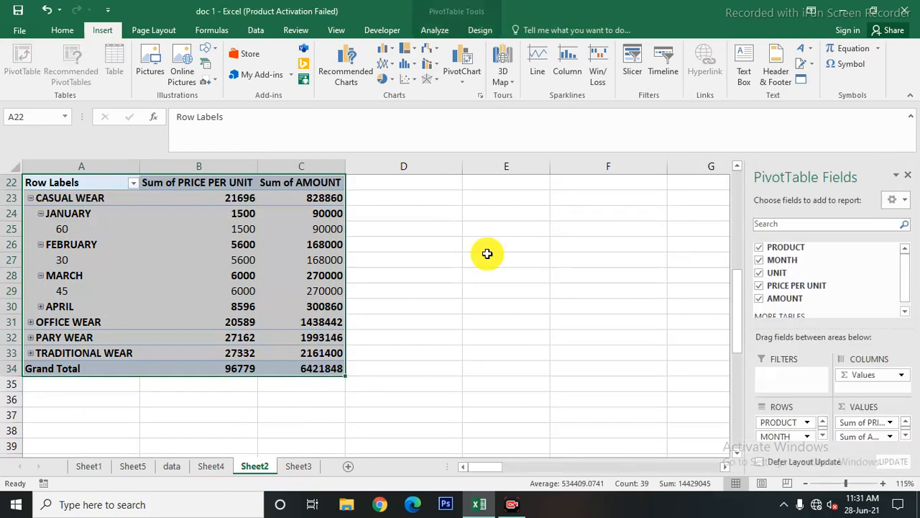
left_click(466, 77)
left_click(474, 98)
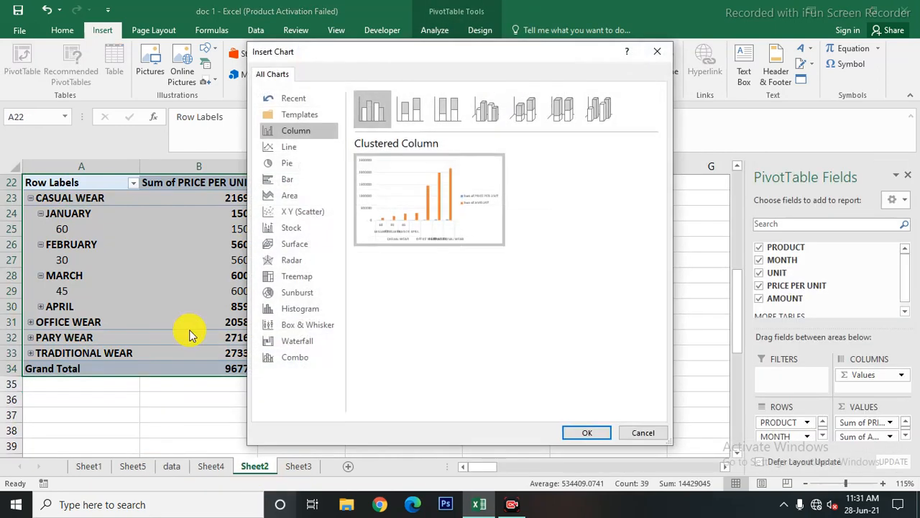
left_click(586, 433)
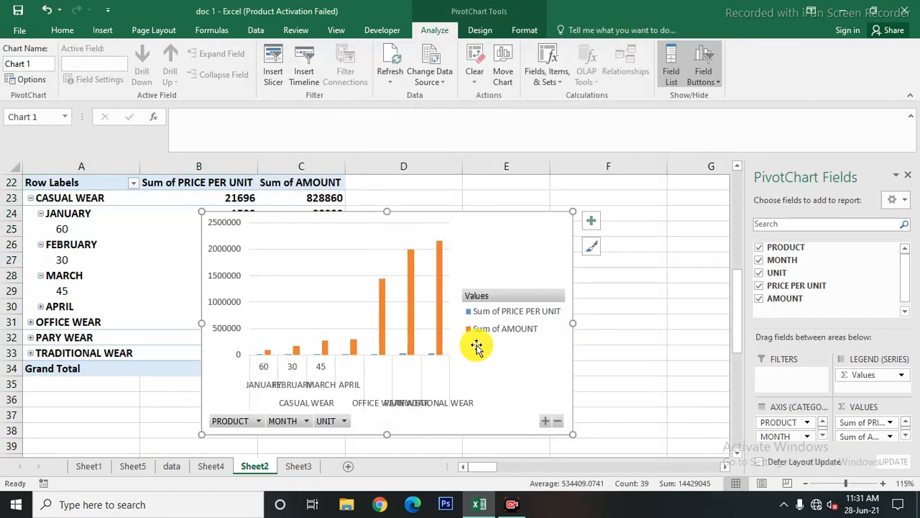
- Move the sales PivotChart clear of the PivotTable so it sits over columns D to G
left_click(493, 335)
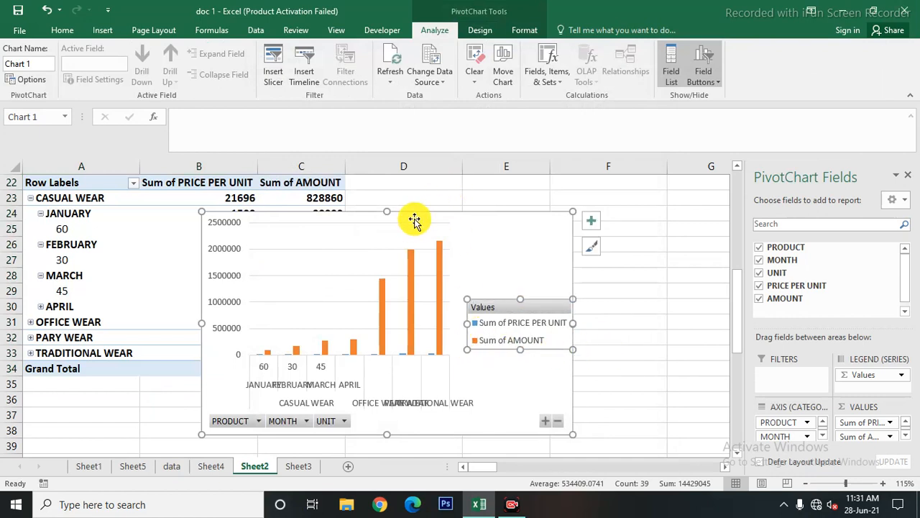
left_click_drag(413, 220, 566, 209)
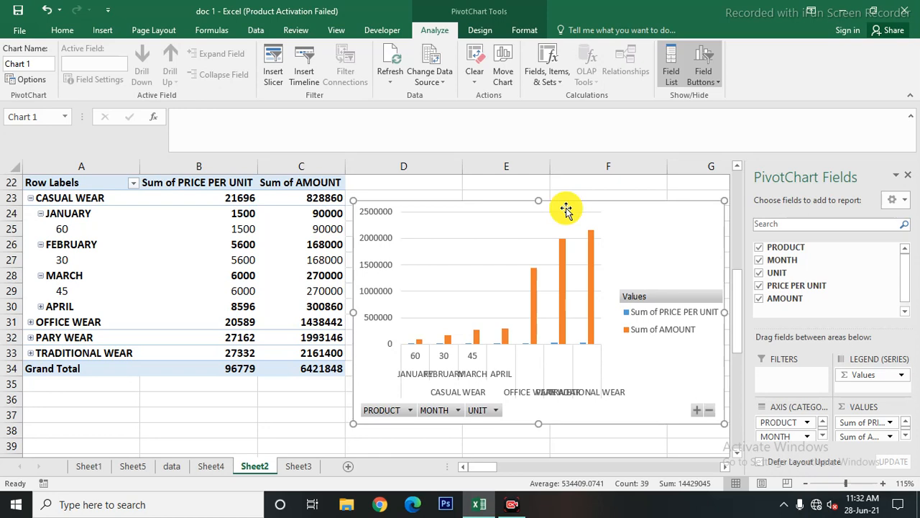
left_click(567, 209)
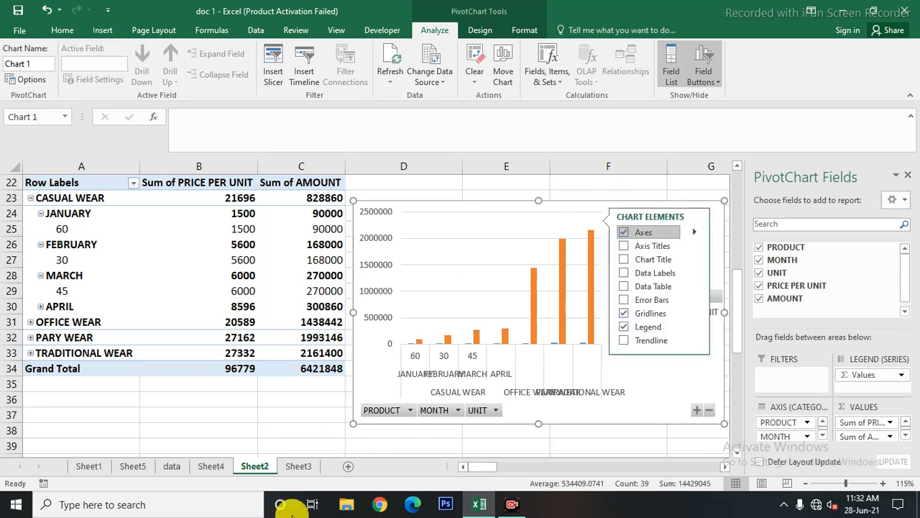
- Examine the 3D Map options from Sheet3 without opening a map
left_click(300, 466)
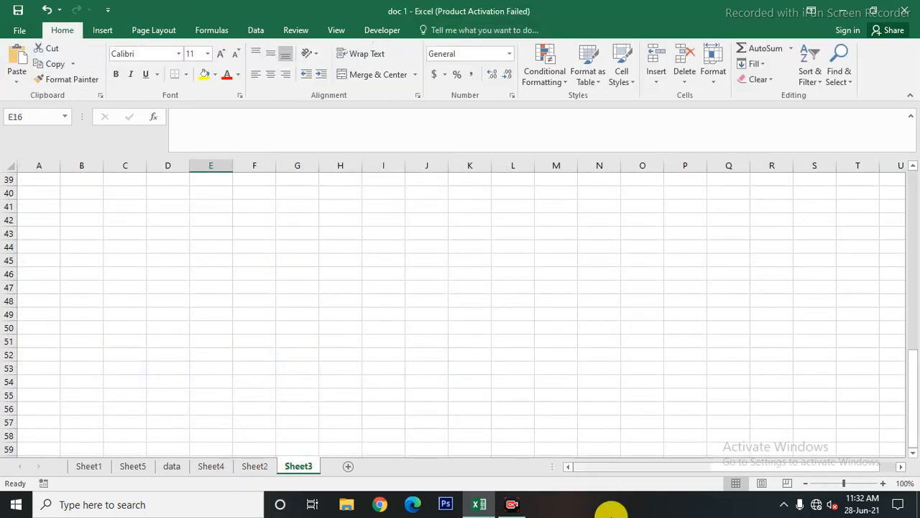
left_click(103, 31)
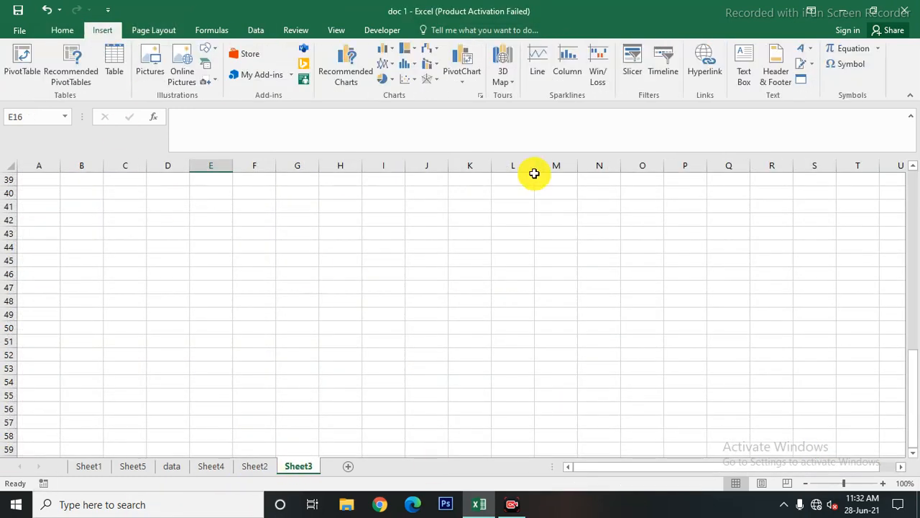
left_click(512, 84)
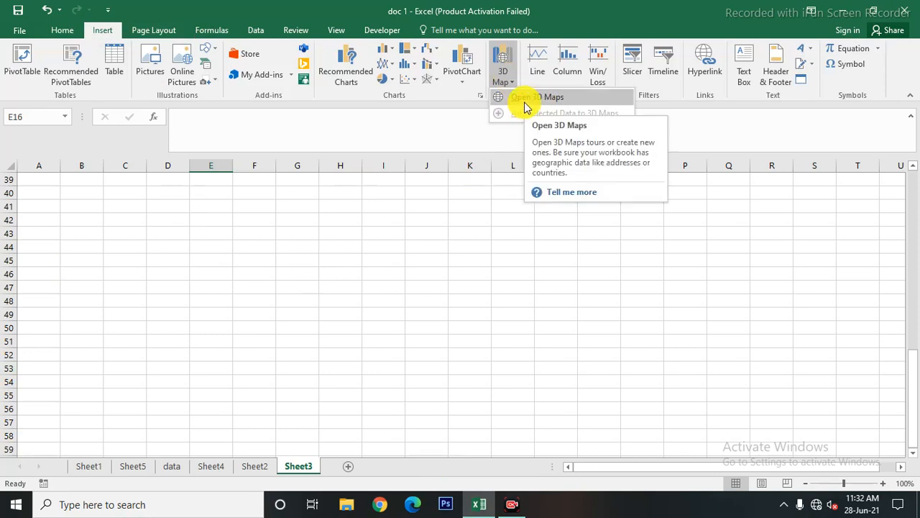
left_click(412, 319)
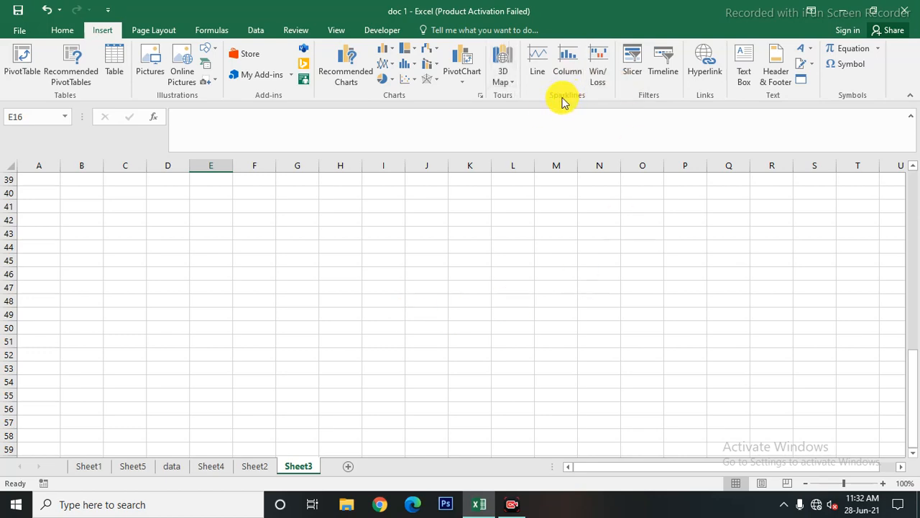
- Add the headings LINE, COLUMN and WIN/LOSS in cells L1, M1 and N1 of the data sheet
left_click(172, 468)
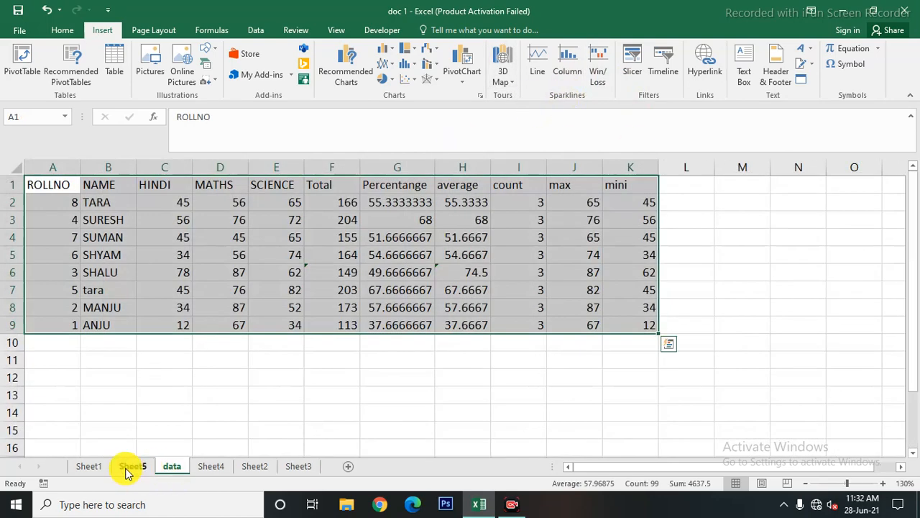
left_click(363, 379)
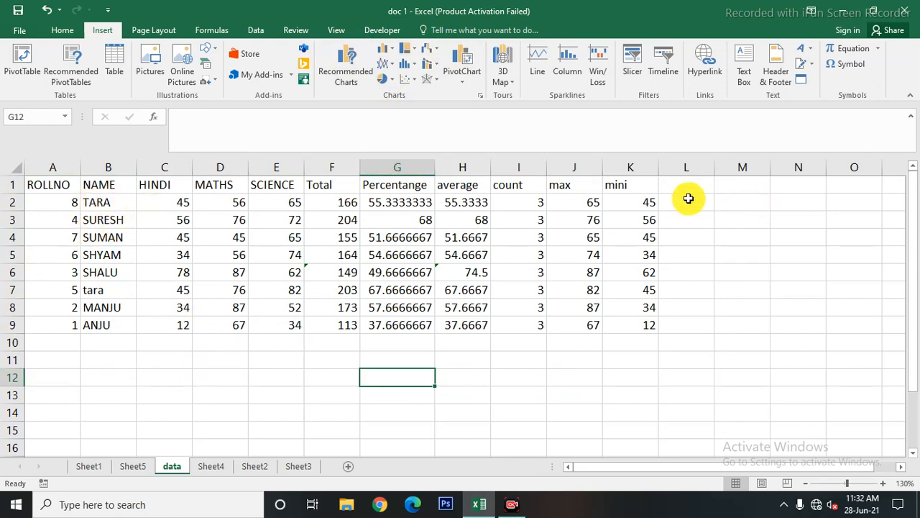
left_click(688, 185)
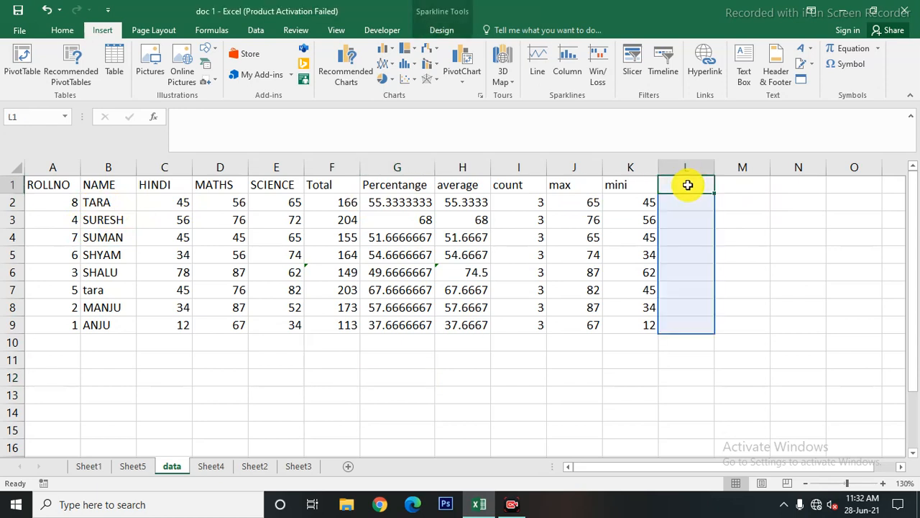
type("IN")
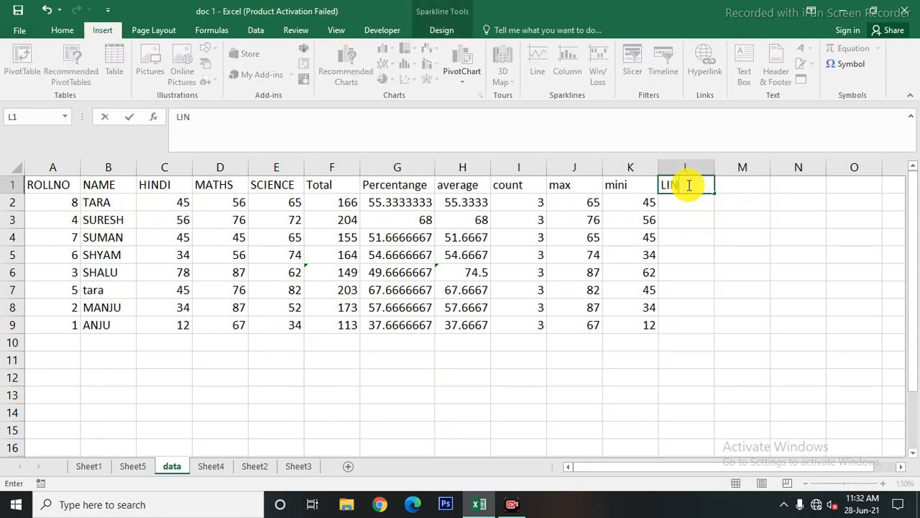
type("EE")
key("Tab")
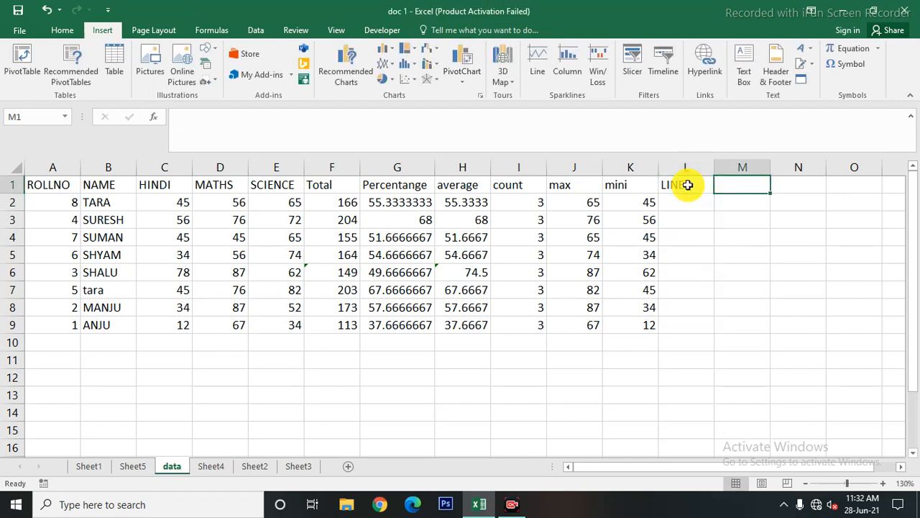
type("COLUMN")
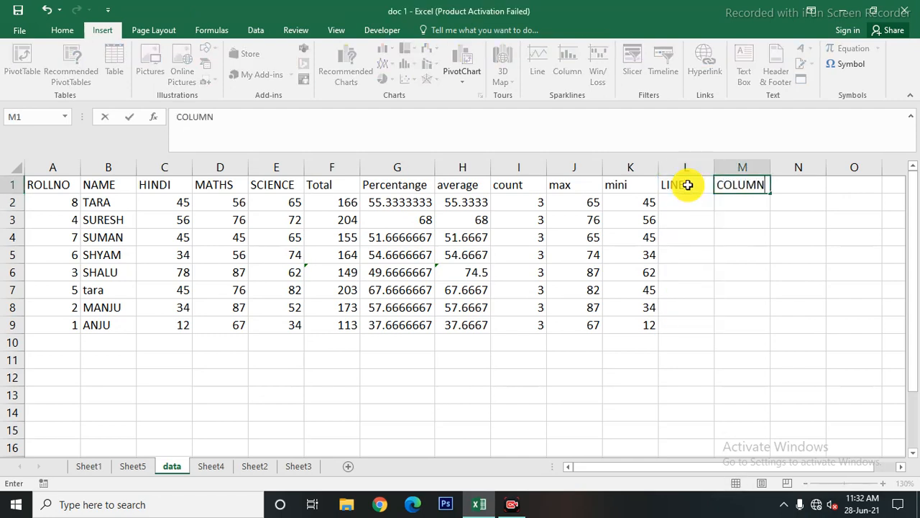
key("Tab")
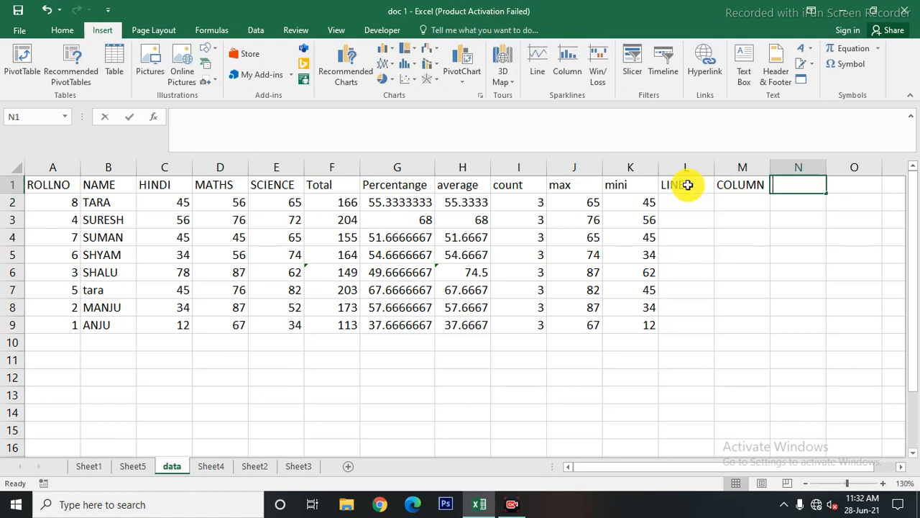
type("WIN/LOS")
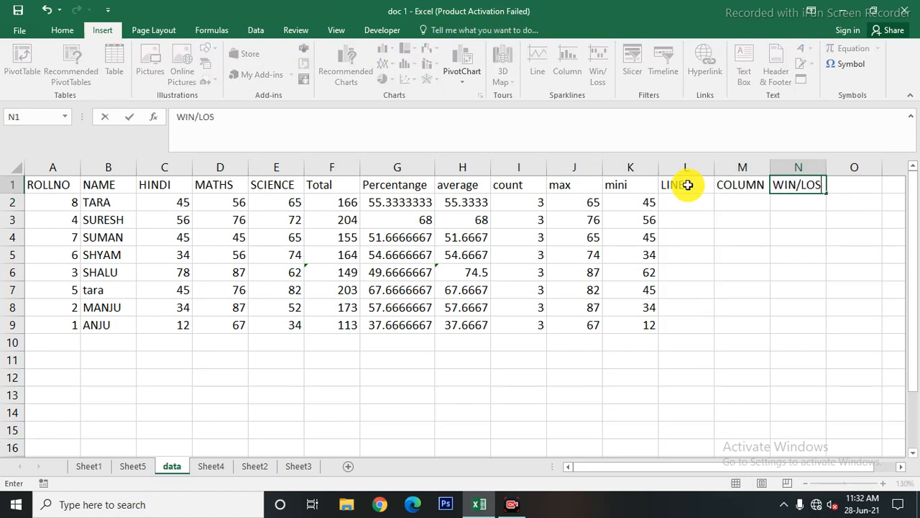
type("S")
key("Return")
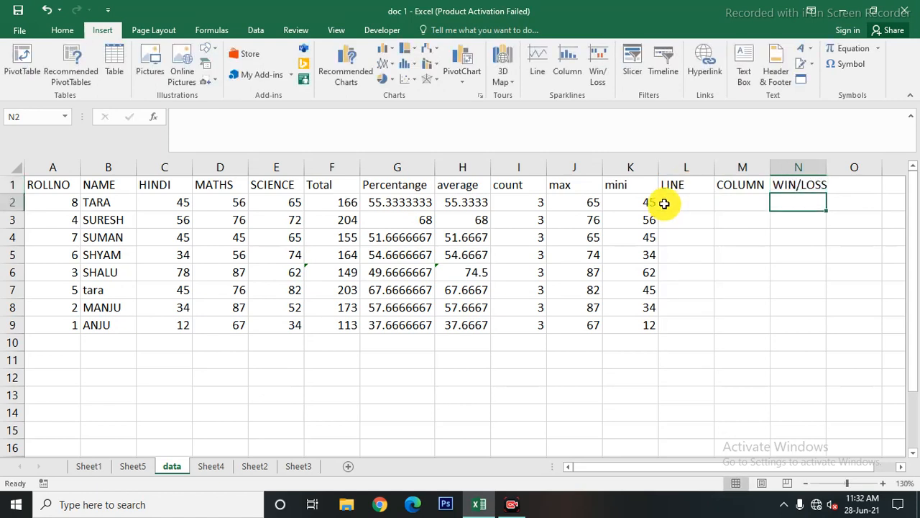
left_click(672, 202)
left_click(742, 236)
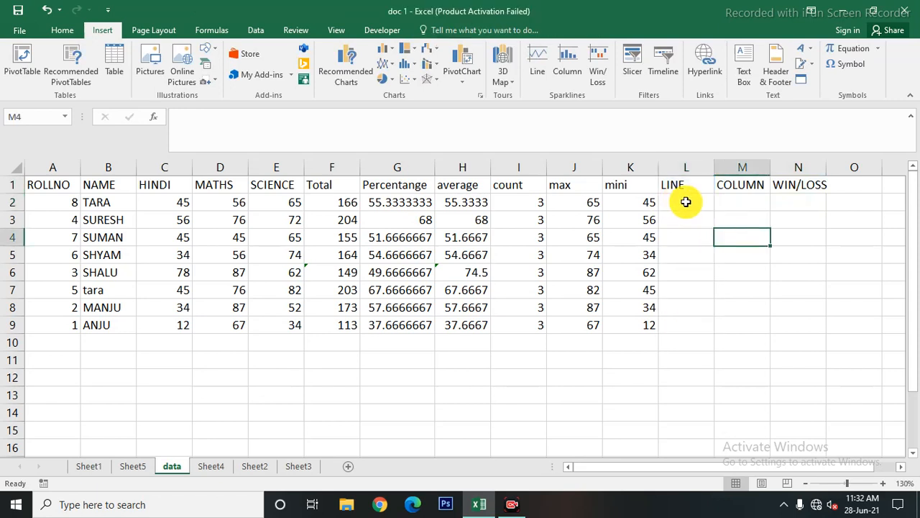
- Insert line sparklines in L2:L9 from the HINDI, MATHS and SCIENCE marks in C2:E9
left_click_drag(686, 201, 679, 329)
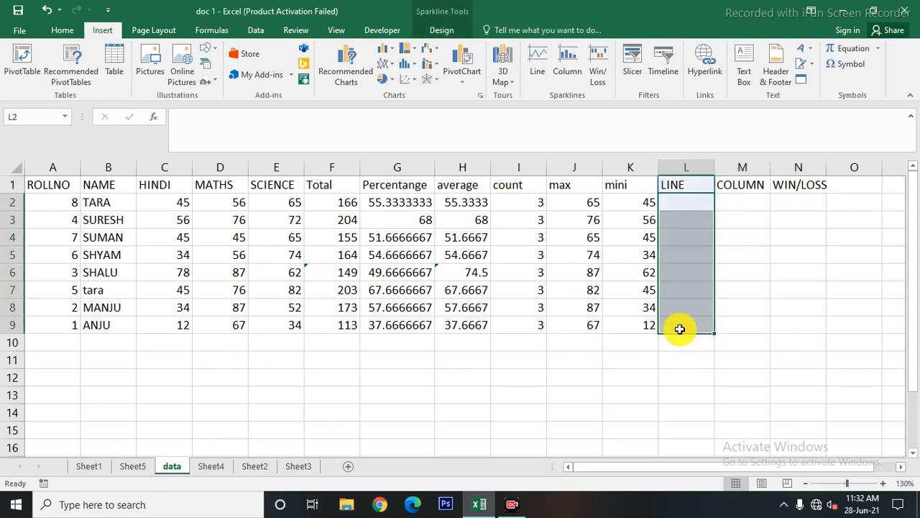
left_click(695, 205)
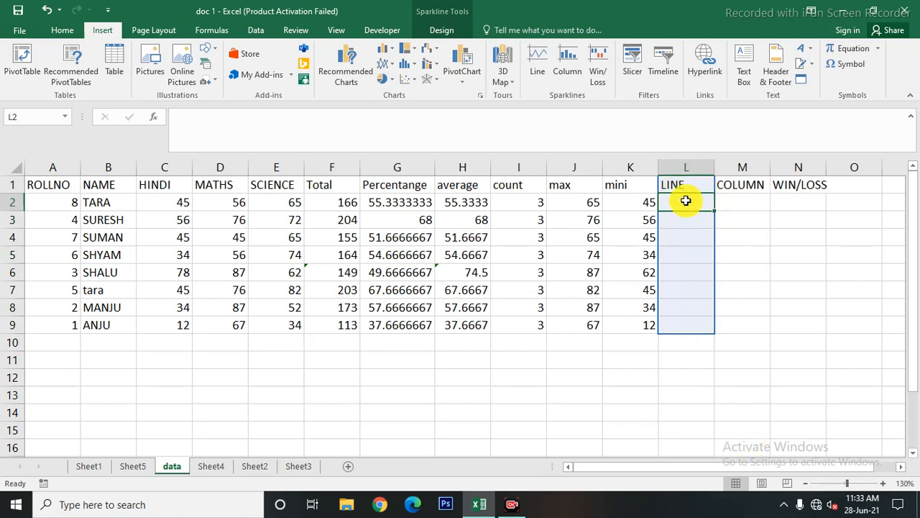
left_click_drag(686, 200, 682, 325)
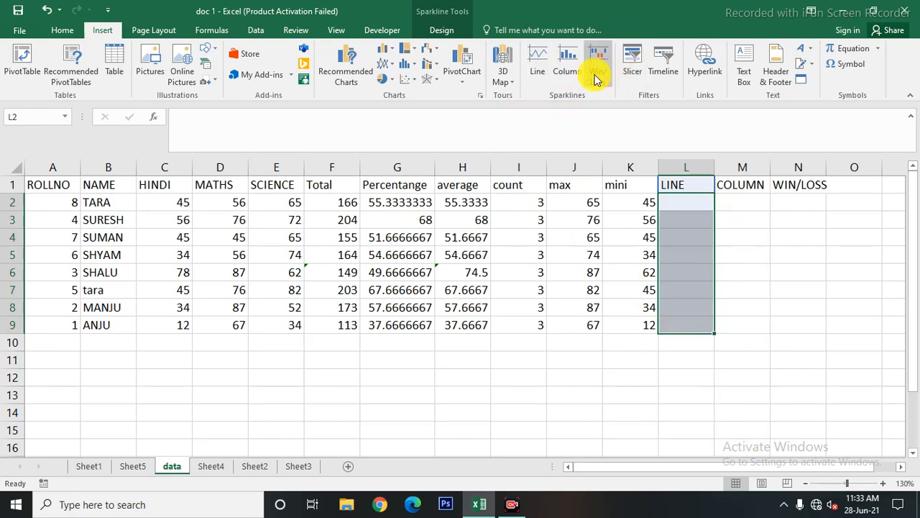
left_click(538, 72)
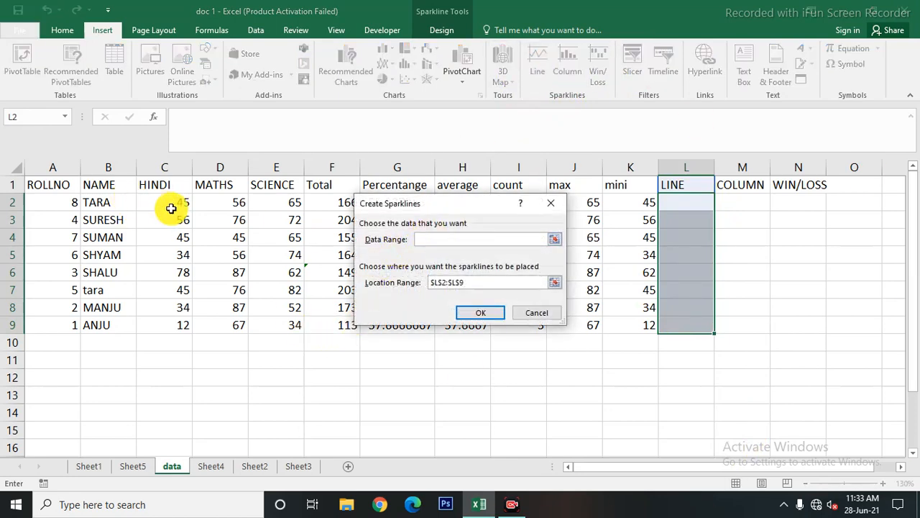
left_click_drag(156, 199, 295, 323)
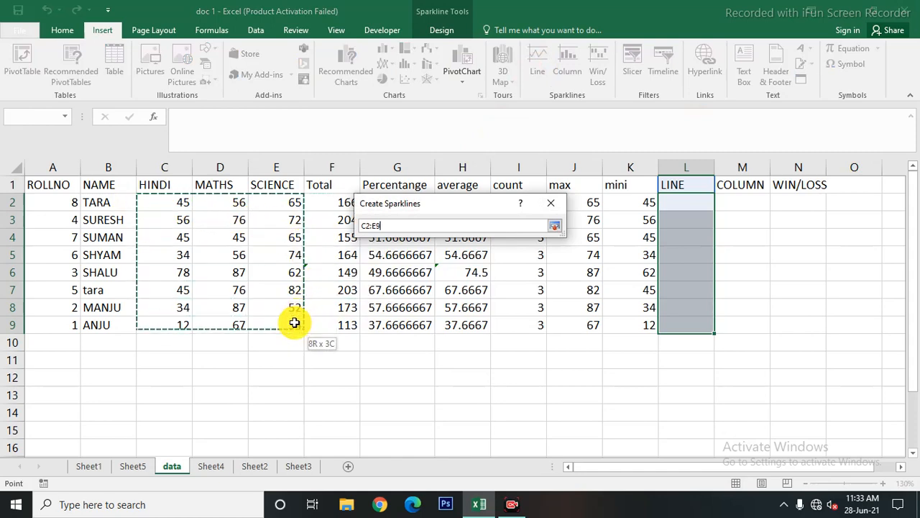
left_click(484, 315)
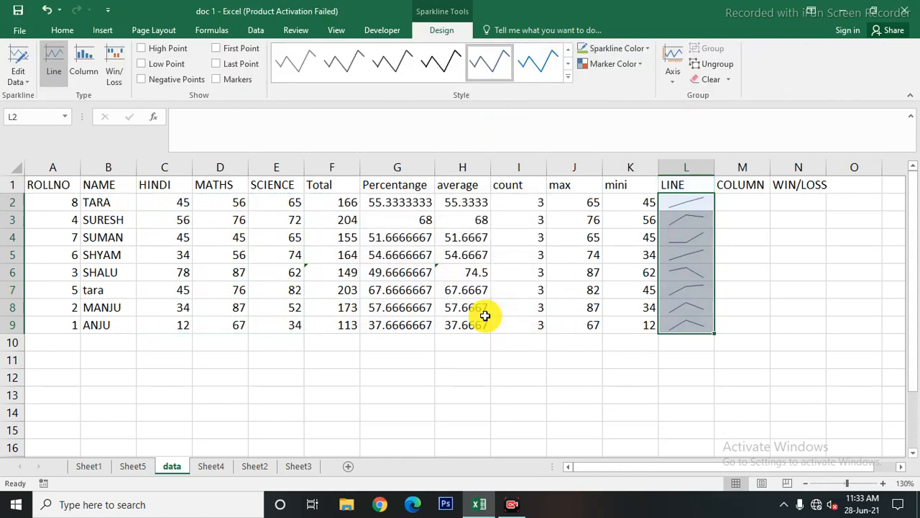
left_click(695, 357)
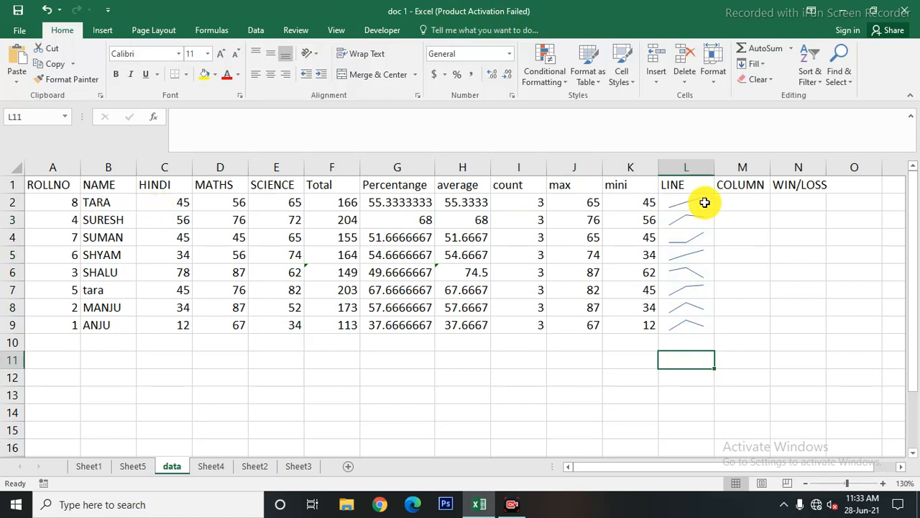
- Try out the high and negative point options on the line sparklines in L2:L9, leaving only the low points highlighted
left_click_drag(704, 202, 698, 323)
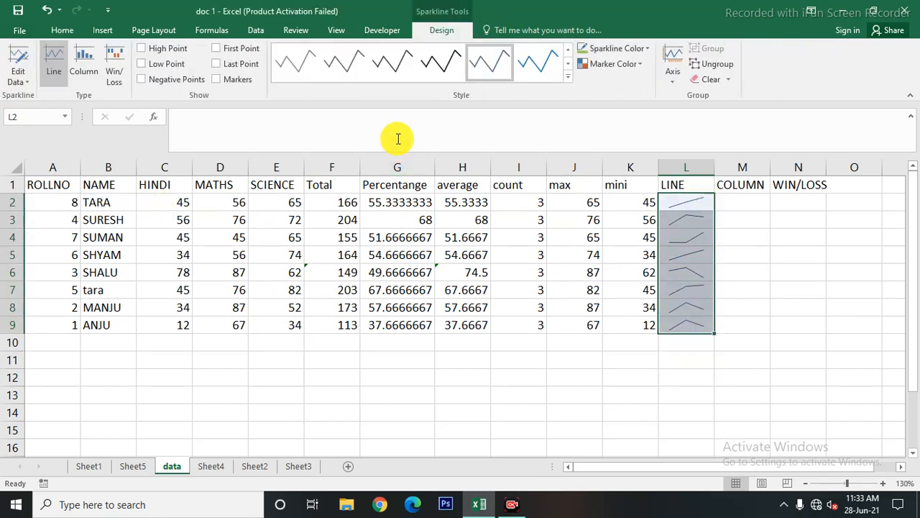
left_click(153, 52)
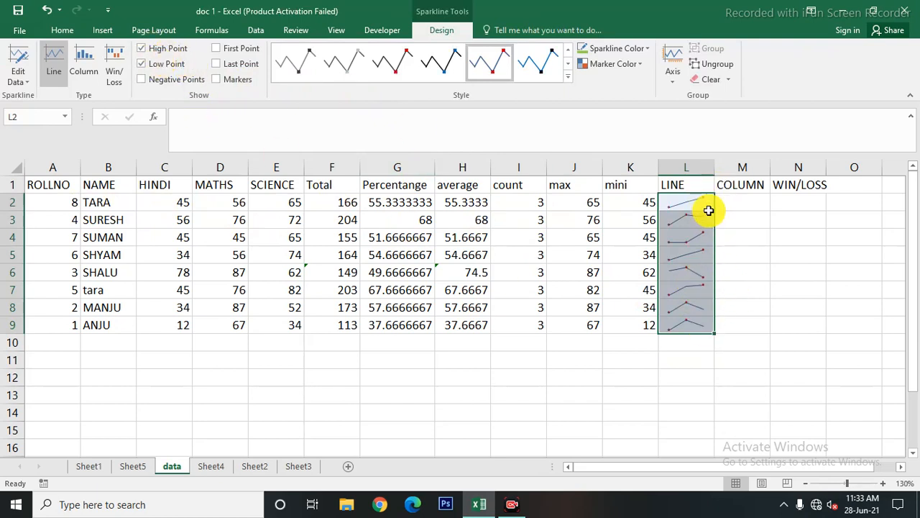
left_click(142, 64)
left_click(141, 48)
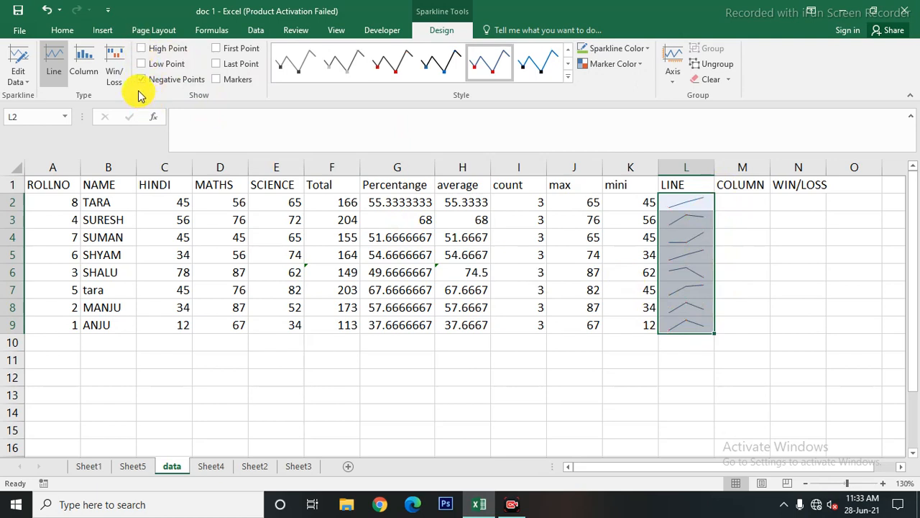
left_click(141, 80)
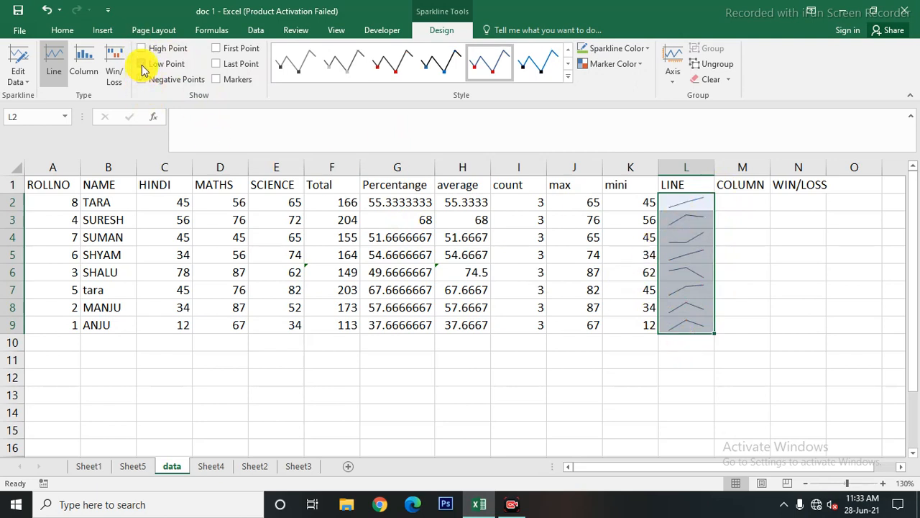
left_click(143, 80)
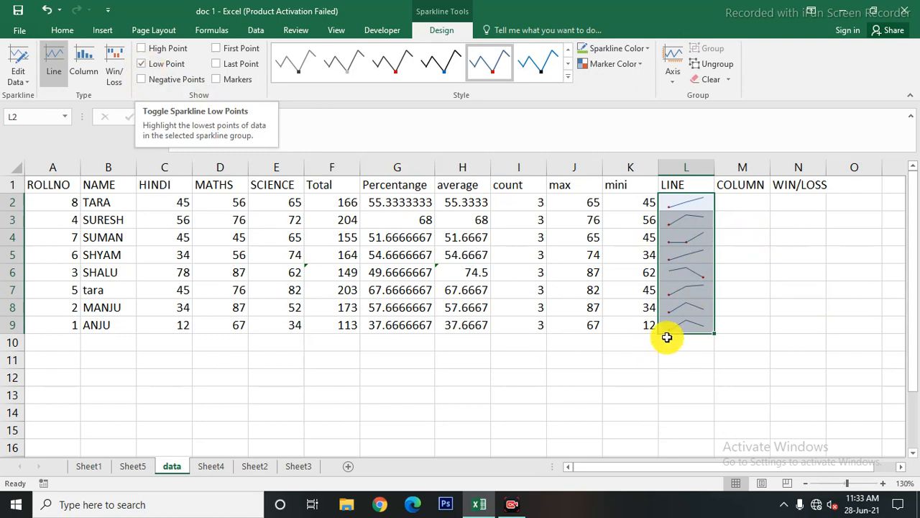
left_click(672, 379)
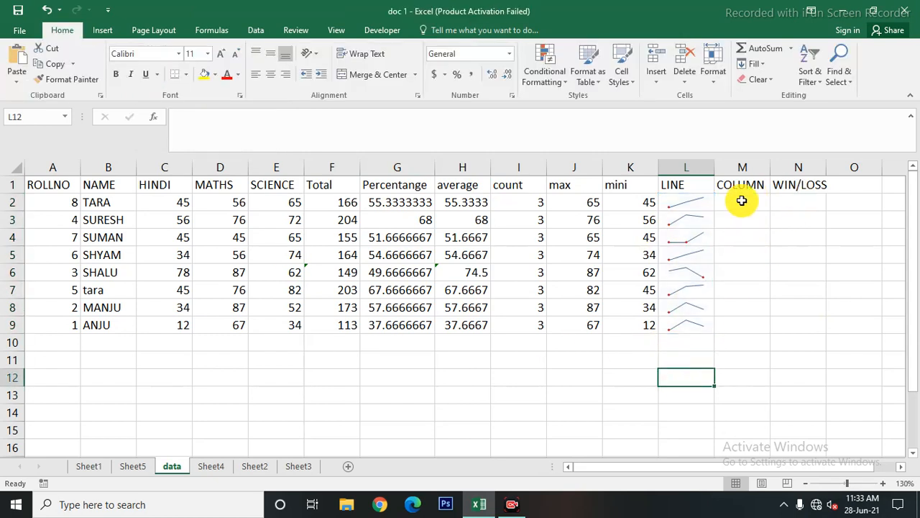
- Insert column sparklines in M2:M9 from the subject marks in C2:E9
left_click_drag(742, 200, 725, 323)
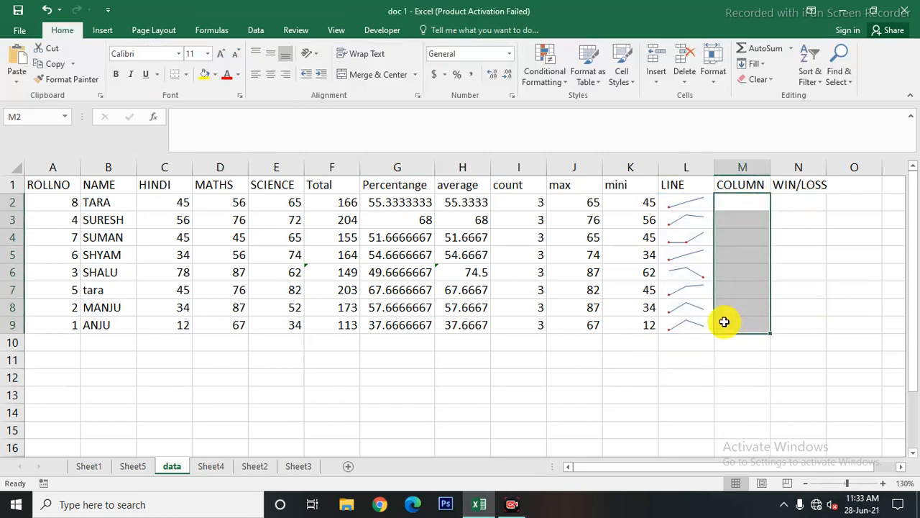
left_click(101, 31)
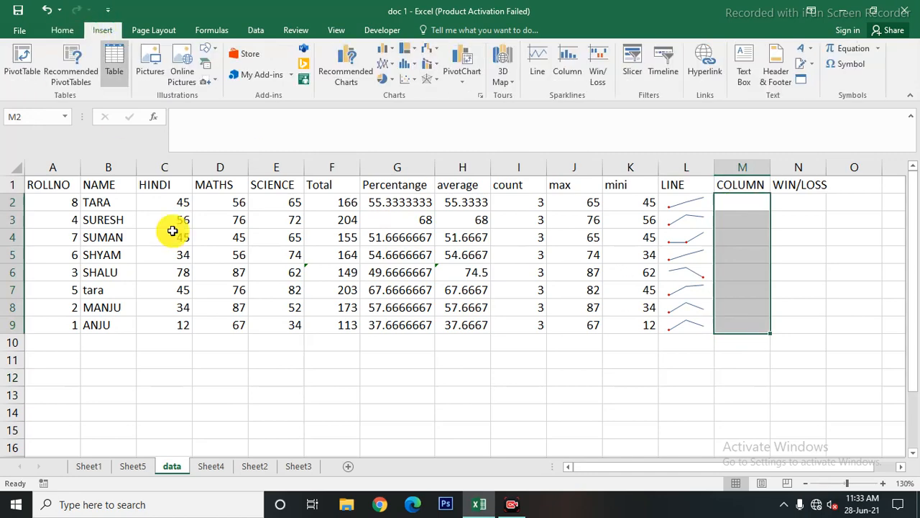
left_click(567, 68)
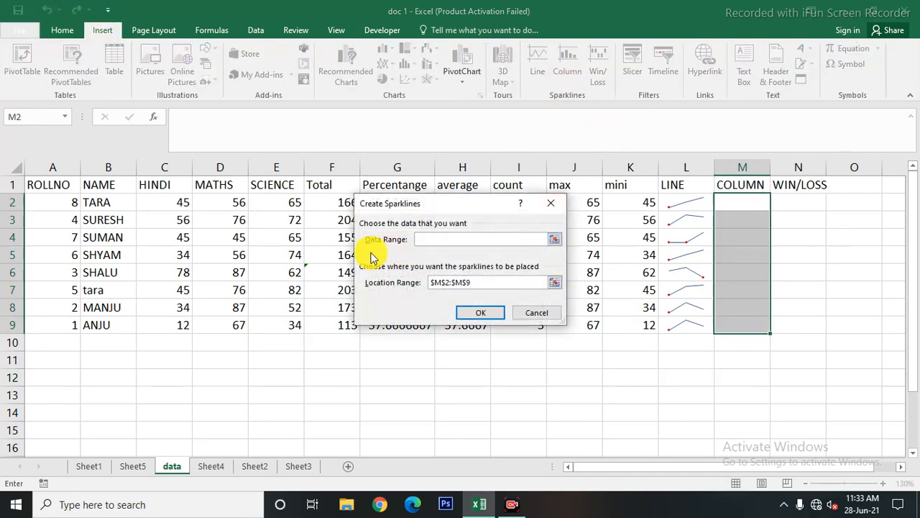
left_click_drag(153, 204, 277, 326)
left_click(489, 313)
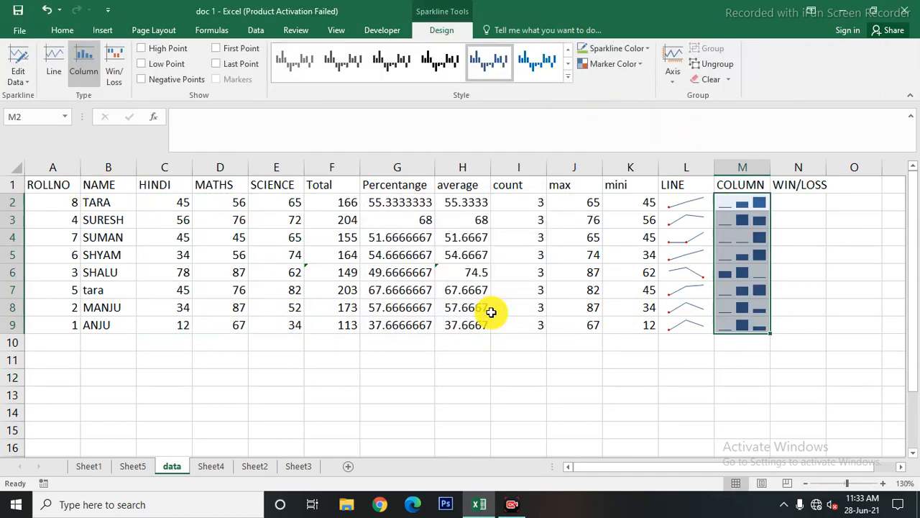
left_click(847, 280)
- Try to set the source data of the single sparkline in C2 to cell C2
left_click(744, 206)
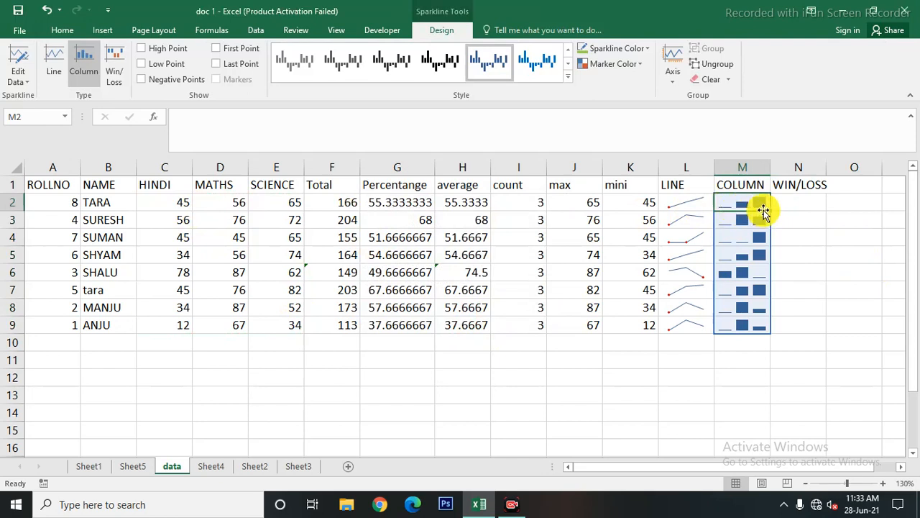
left_click(185, 203)
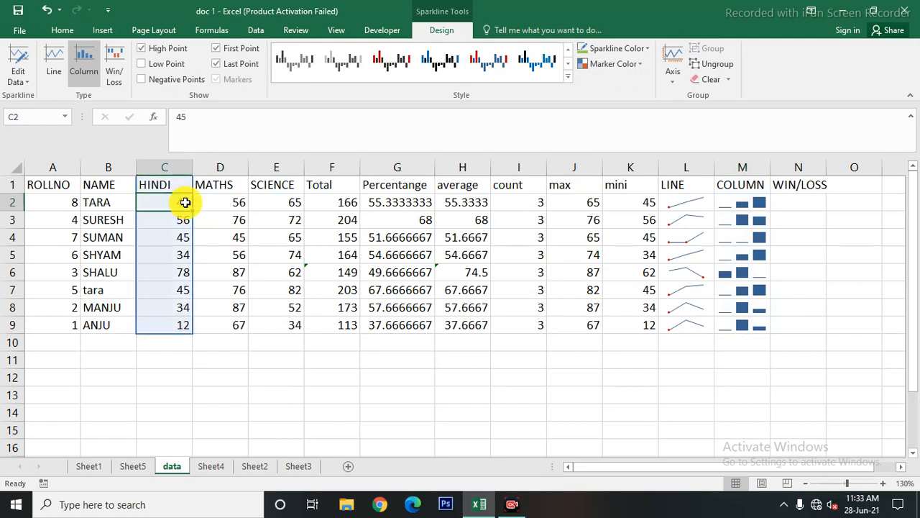
left_click(23, 75)
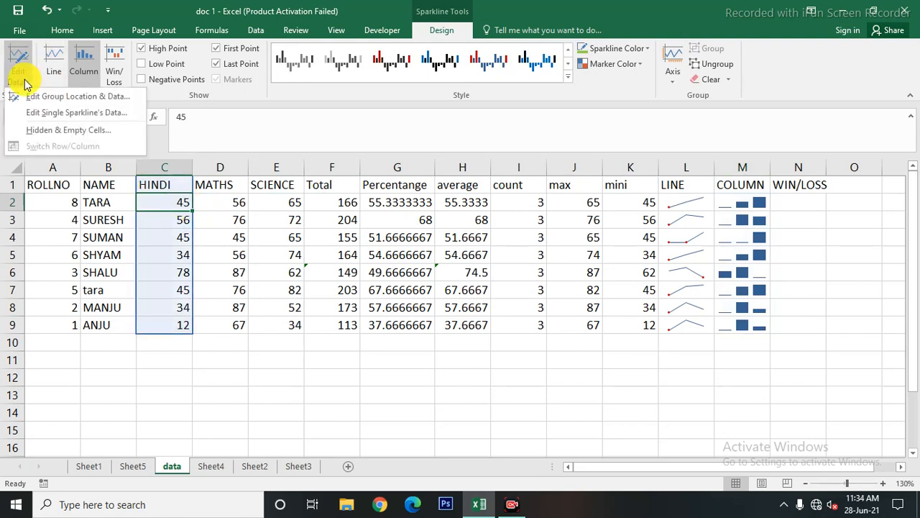
left_click(62, 117)
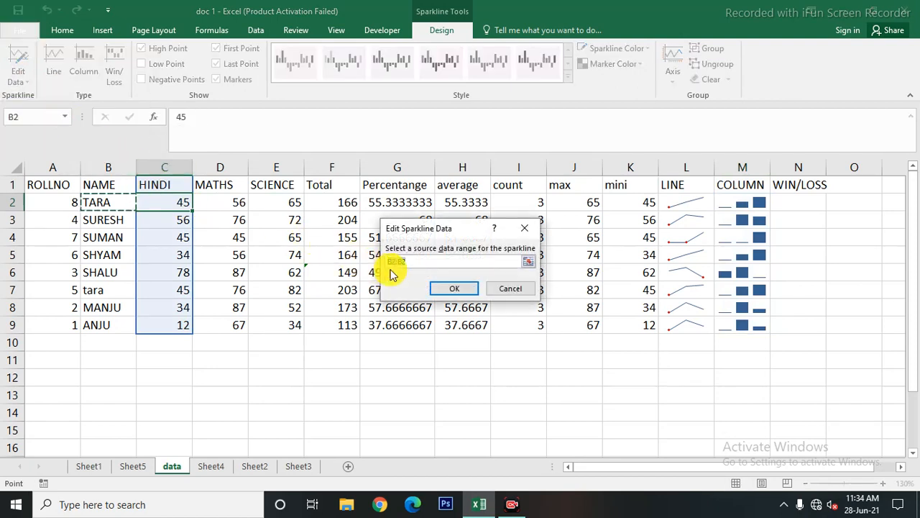
left_click(167, 200)
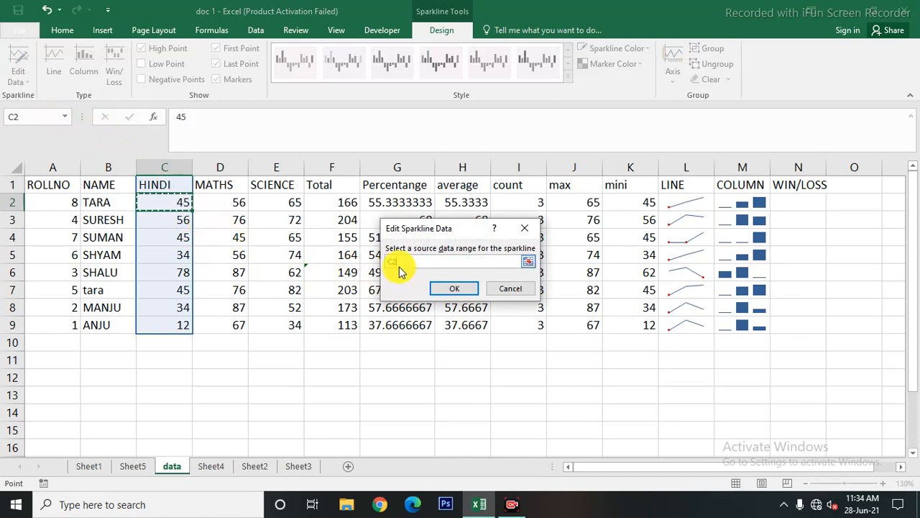
left_click(460, 289)
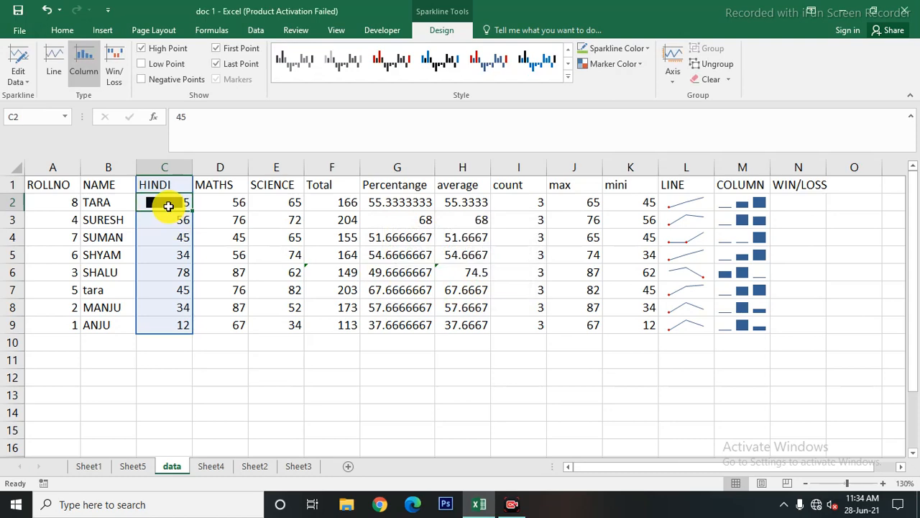
left_click(343, 348)
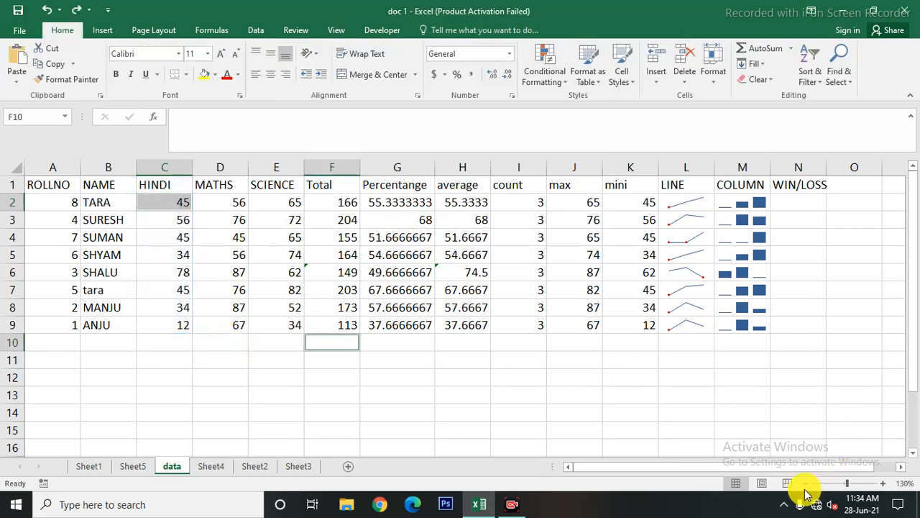
- Change the HINDI mark in cell C2 to 90 to update the sparklines in row 2
left_click(236, 206)
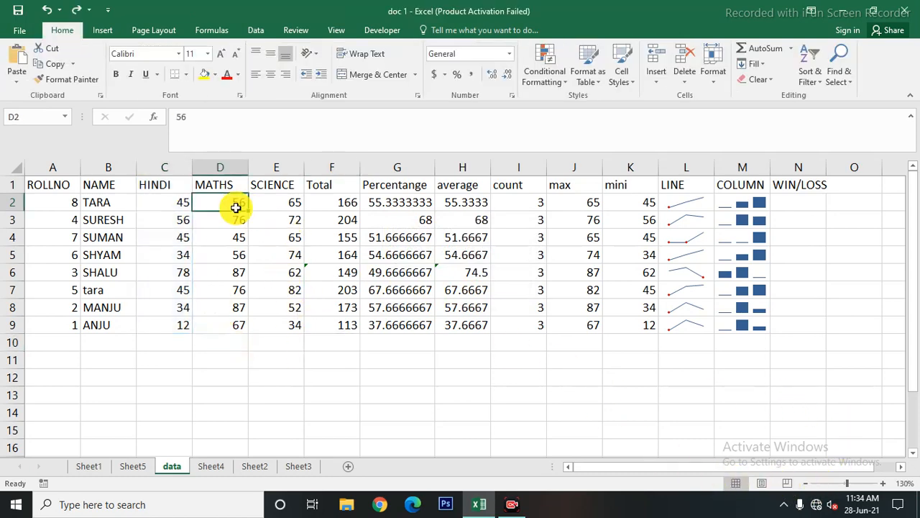
left_click(363, 205)
left_click(760, 202)
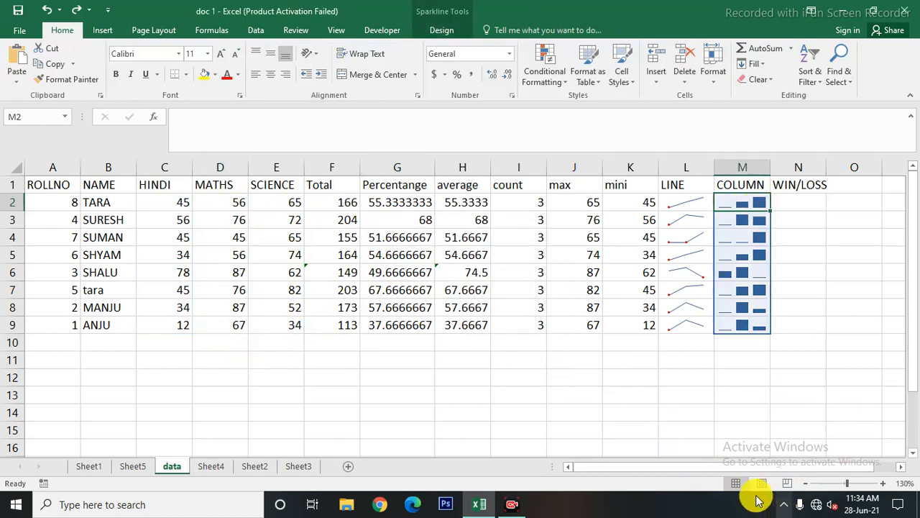
double_click(189, 202)
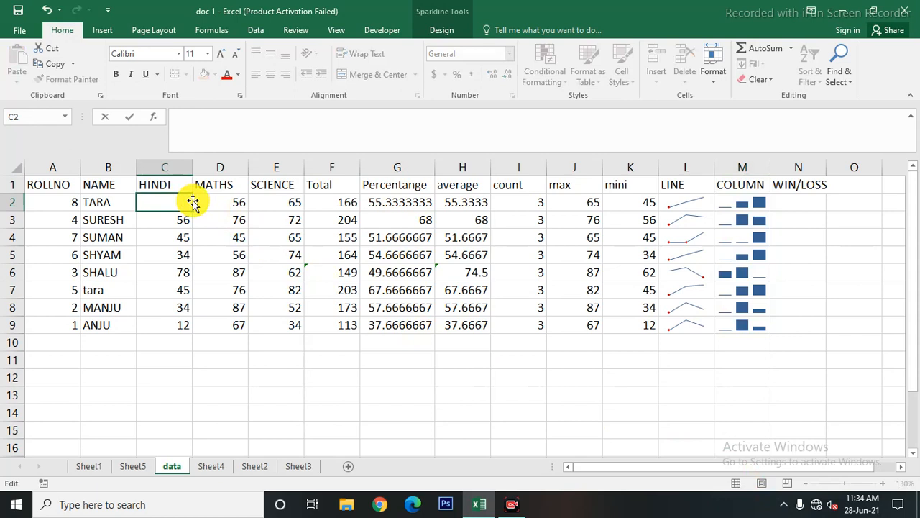
type("90")
left_click(277, 377)
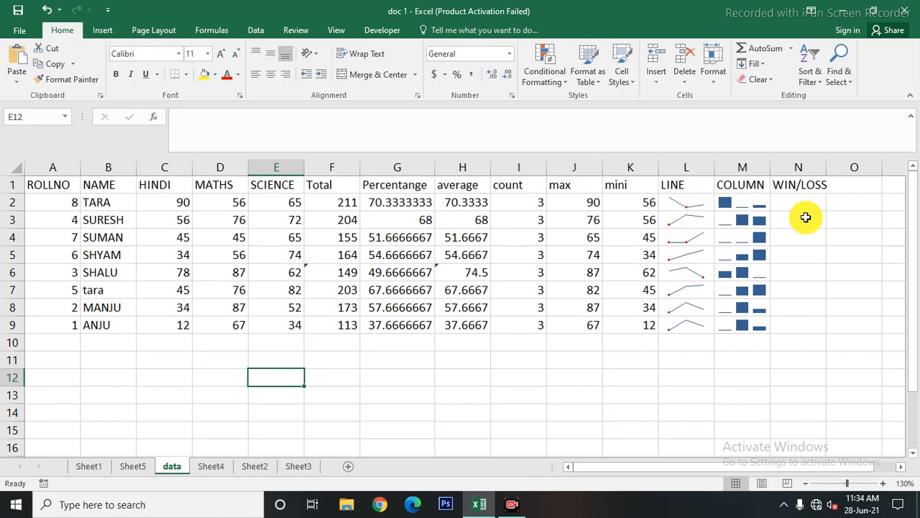
- Insert win/loss sparklines in N2:N9 from the subject marks in C2:E9
left_click_drag(794, 202, 789, 325)
left_click(107, 29)
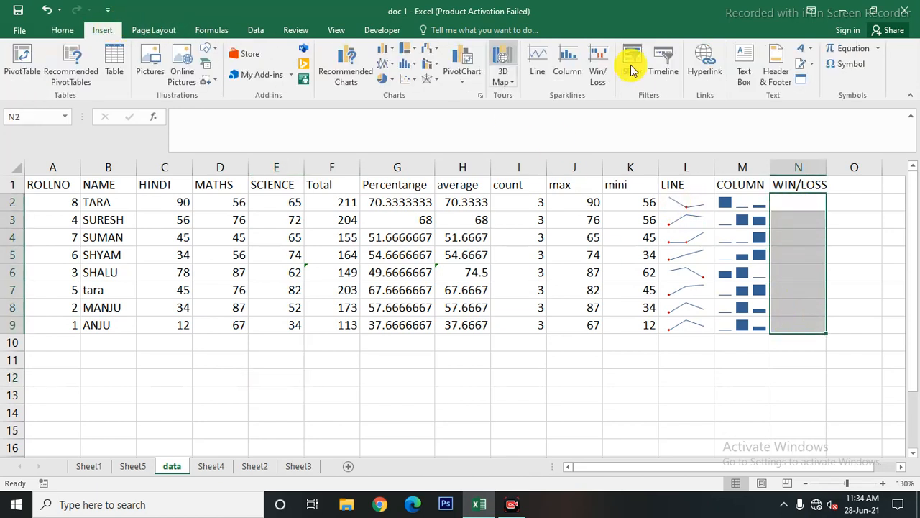
left_click(601, 73)
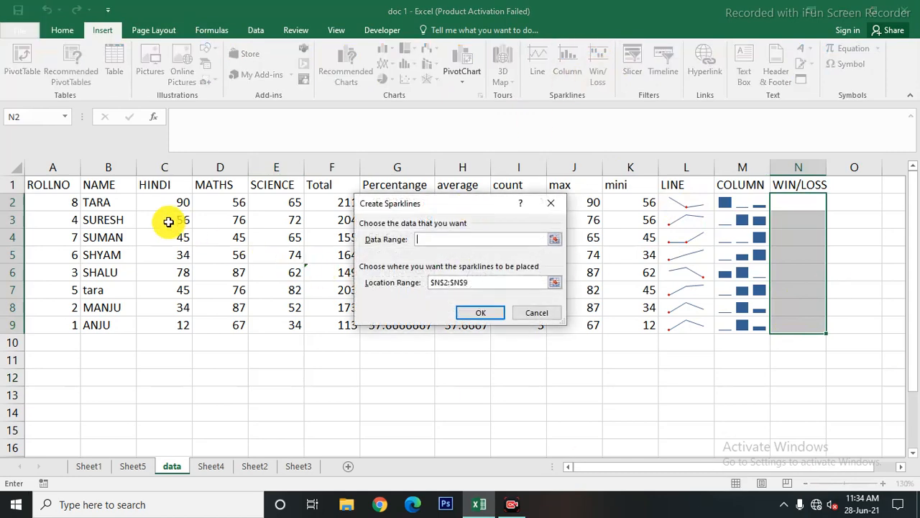
left_click_drag(159, 202, 296, 325)
left_click(480, 314)
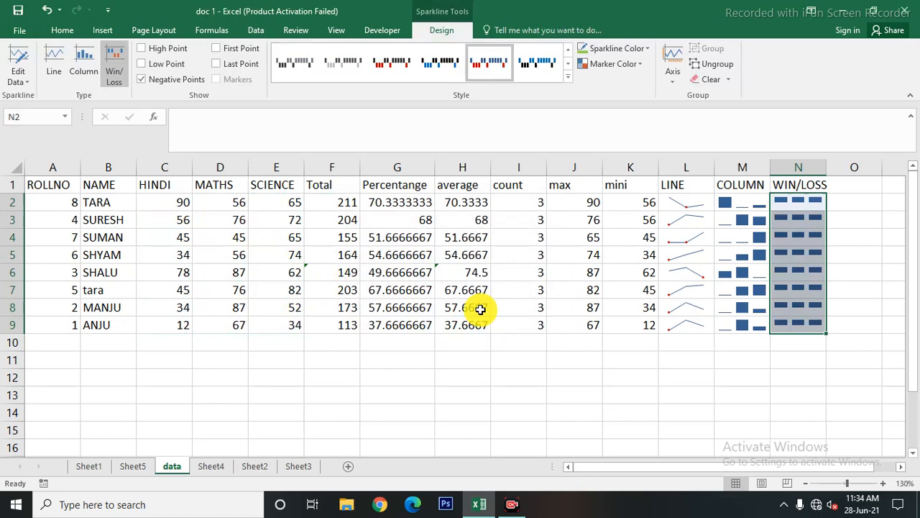
left_click(849, 284)
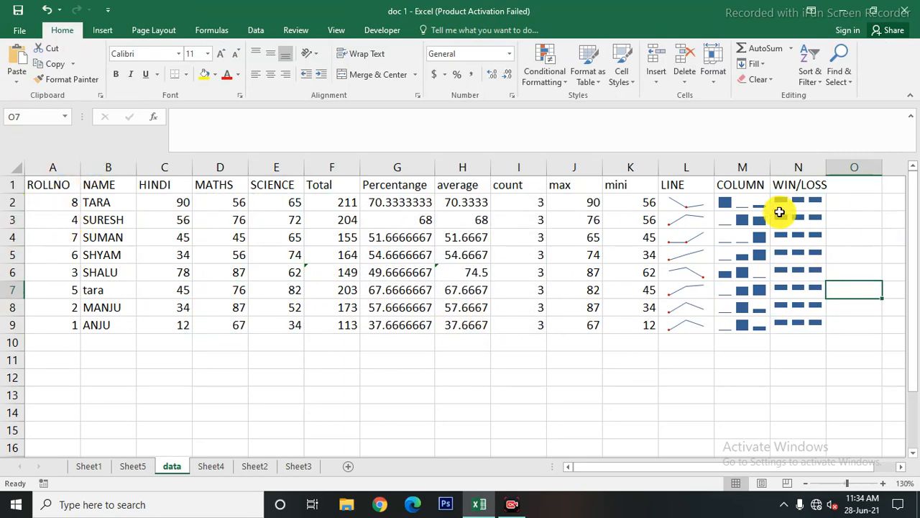
- Insert PRODUCT, MONTH, UNIT and PRICE PER UNIT slicers for the whole PivotTable on Sheet2
left_click(102, 31)
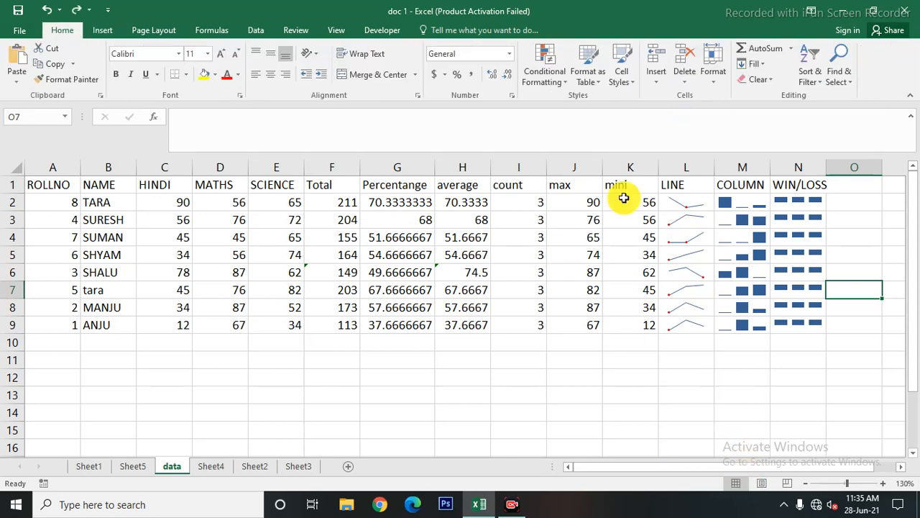
left_click(102, 29)
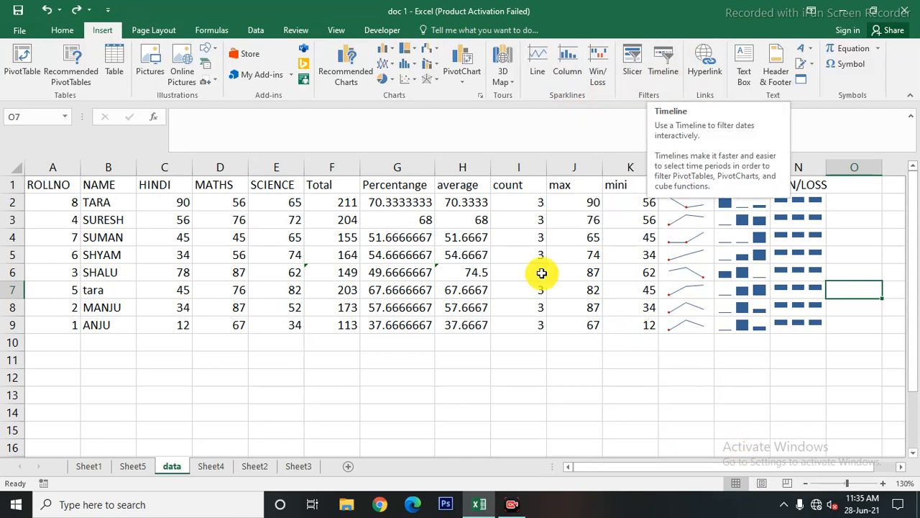
left_click(308, 467)
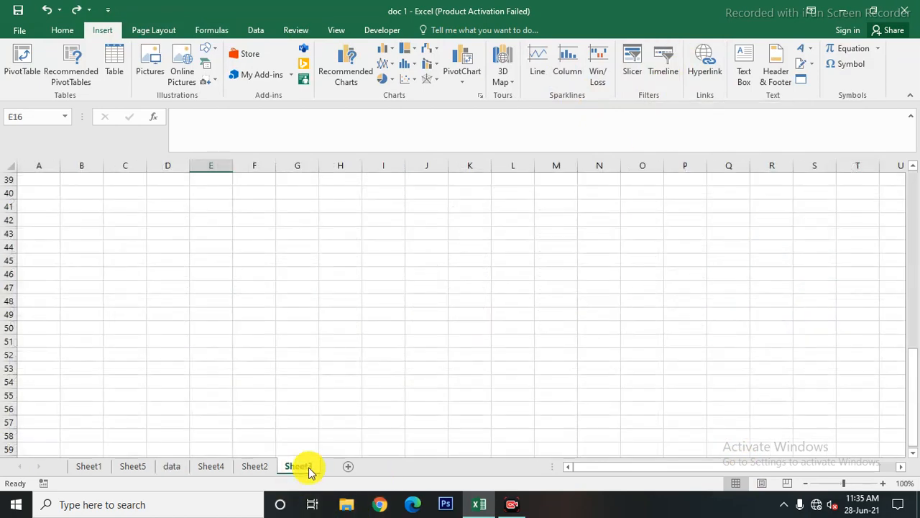
left_click(248, 471)
left_click(431, 350)
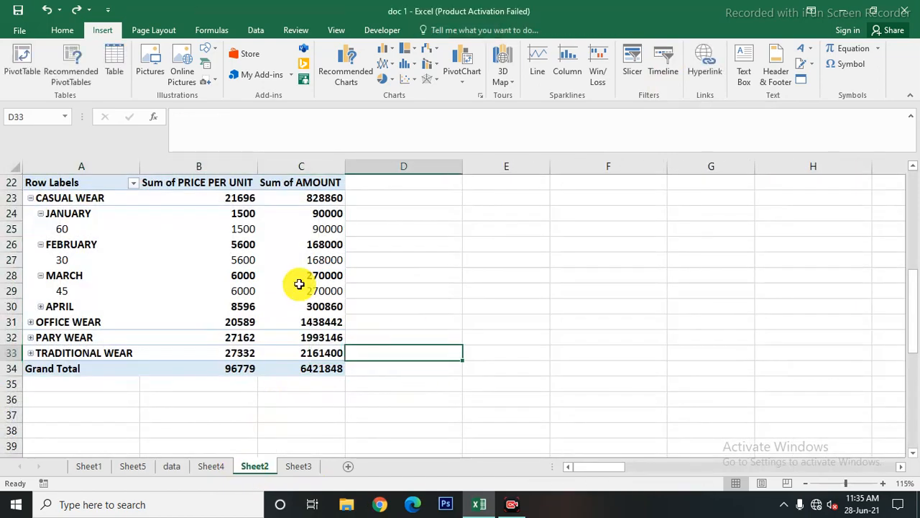
left_click_drag(62, 182, 302, 366)
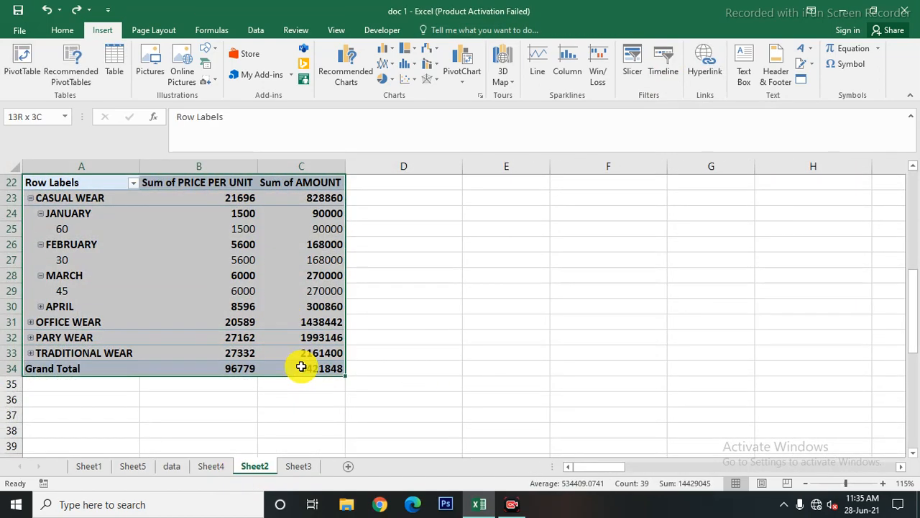
left_click(634, 61)
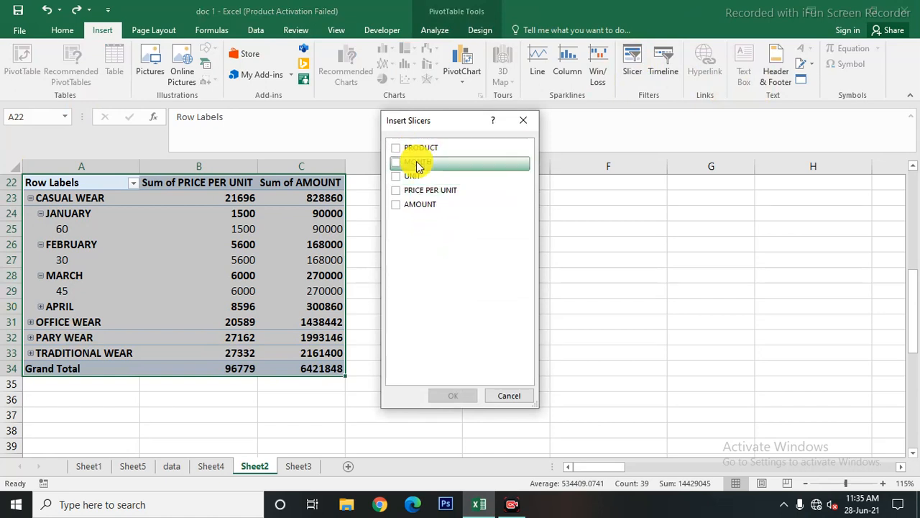
left_click(399, 148)
left_click(396, 162)
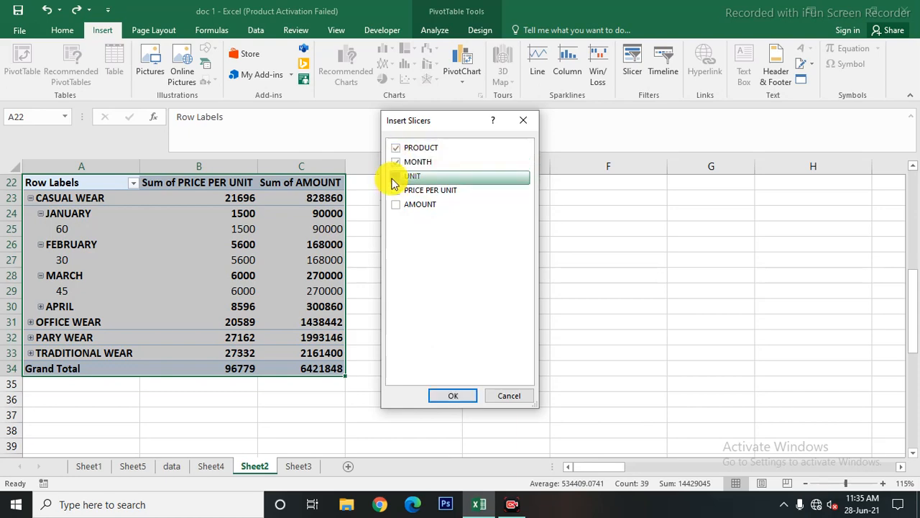
left_click(443, 399)
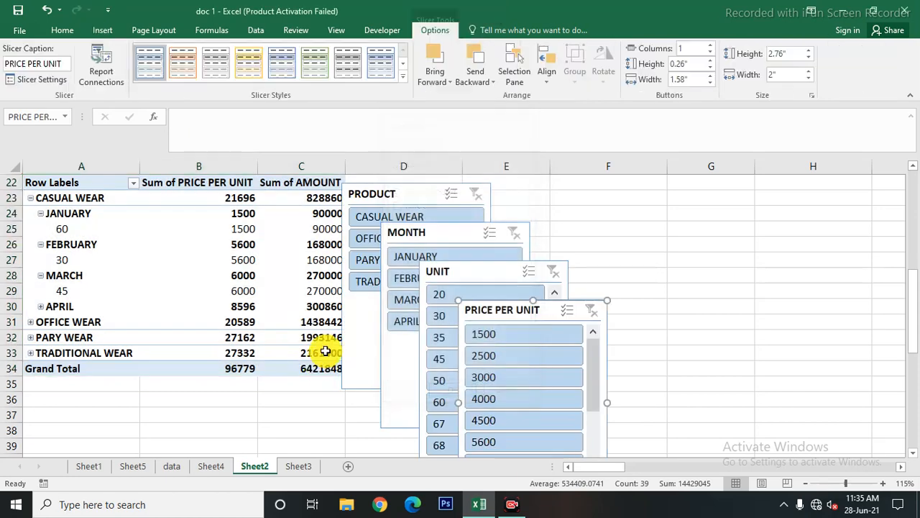
- Arrange the PRODUCT, MONTH, UNIT and PRICE PER UNIT slicers side by side in one row without overlaps hiding their items
left_click_drag(522, 318, 745, 193)
left_click_drag(491, 271, 607, 187)
left_click_drag(441, 233, 449, 233)
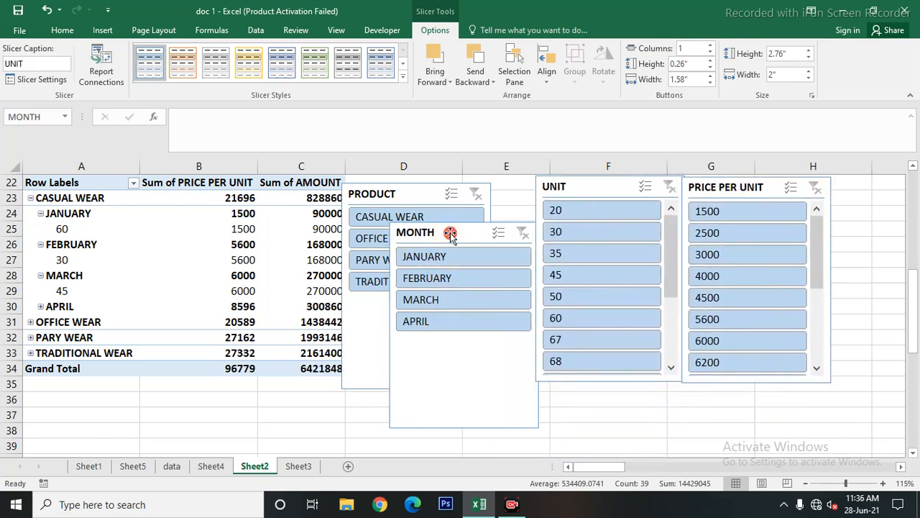
left_click_drag(358, 194, 161, 187)
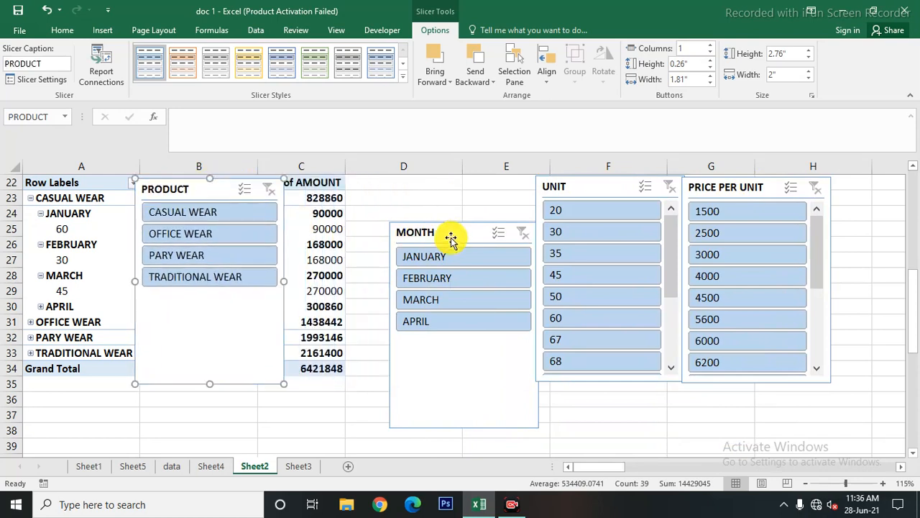
left_click_drag(459, 234, 425, 191)
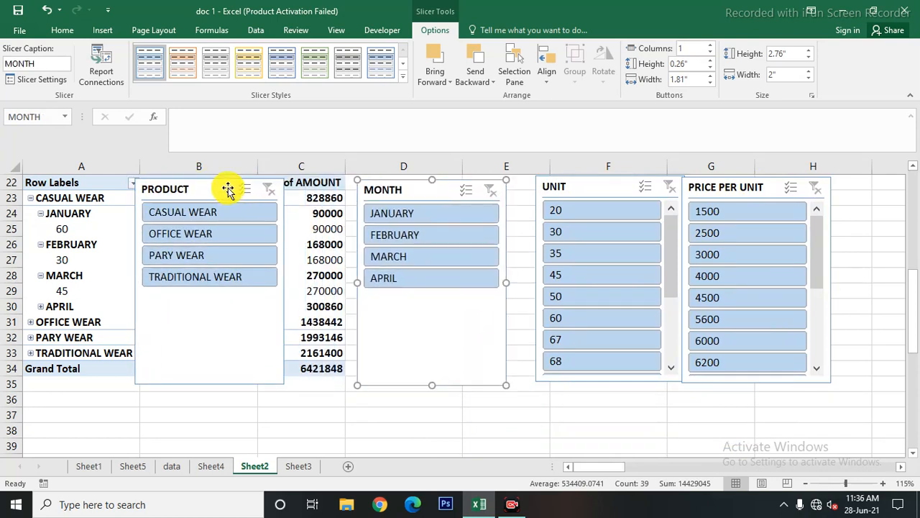
left_click_drag(225, 189, 287, 189)
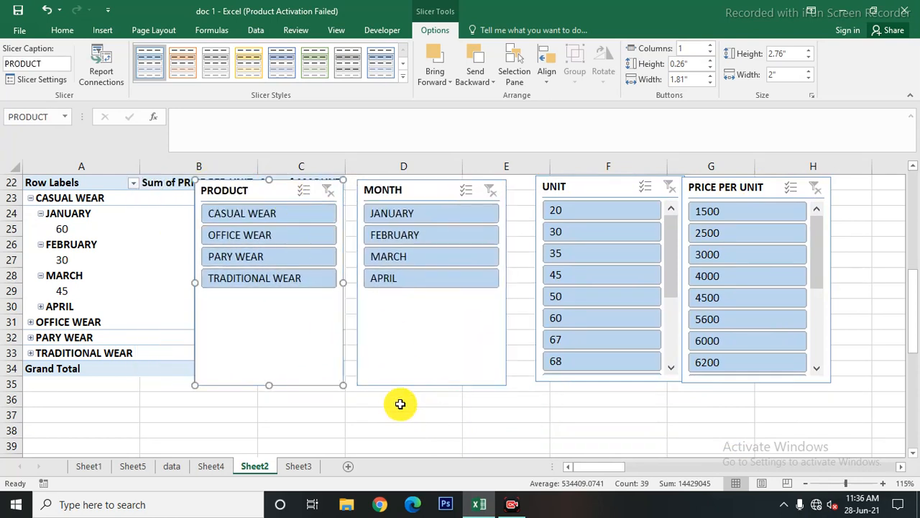
- Filter the PivotTable by CASUAL WEAR, OFFICE WEAR, PARY WEAR and TRADITIONAL WEAR in turn with the PRODUCT slicer
left_click(268, 215)
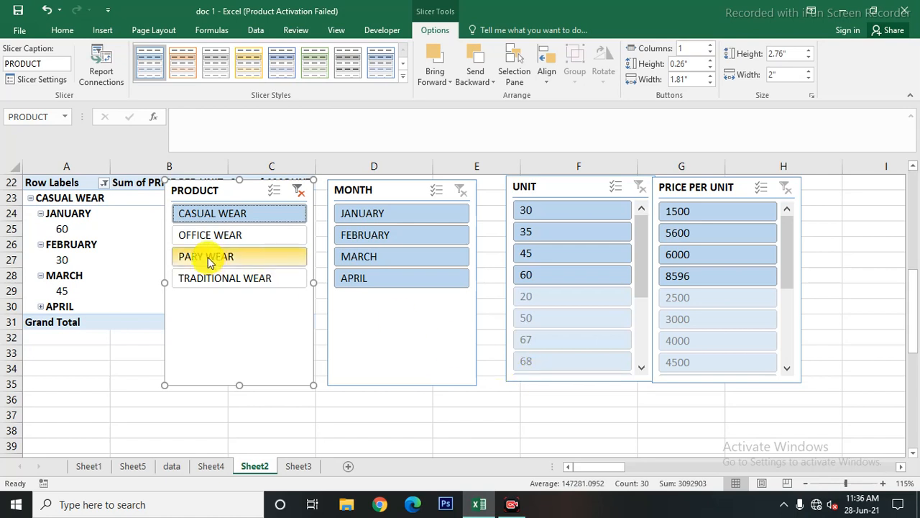
left_click(211, 235)
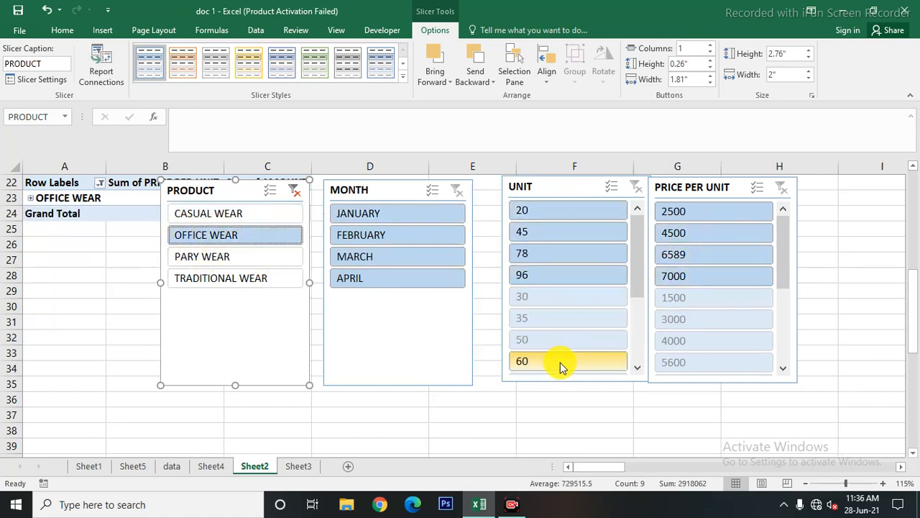
left_click(201, 256)
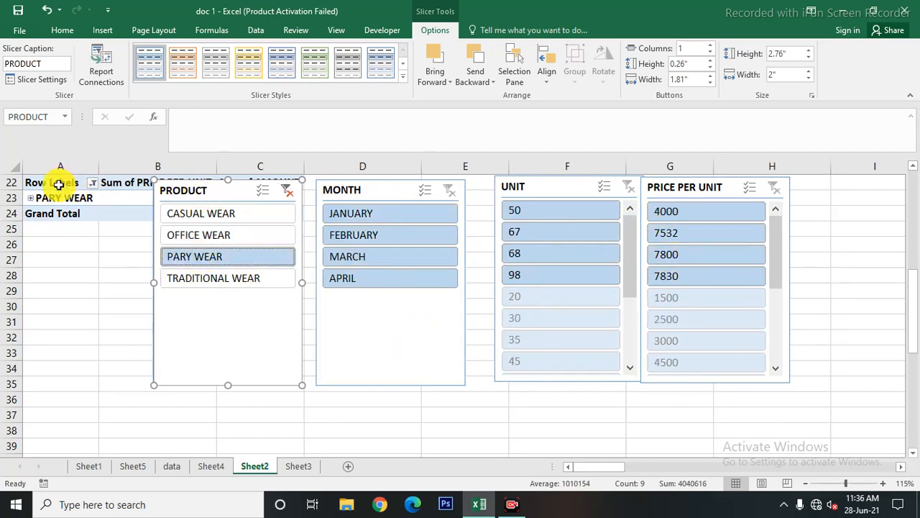
left_click(222, 279)
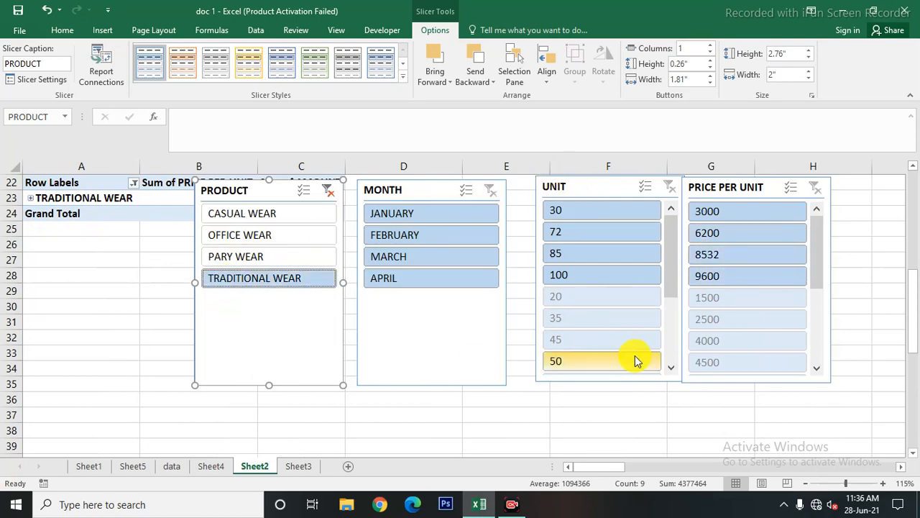
- Undo the product filters and the repositioning of the PRODUCT, MONTH and UNIT slicers
key("ctrl+z")
key("ctrl+z")
key("ctrl+z")
key("ctrl+z")
key("ctrl+z")
key("ctrl+z")
key("ctrl+z")
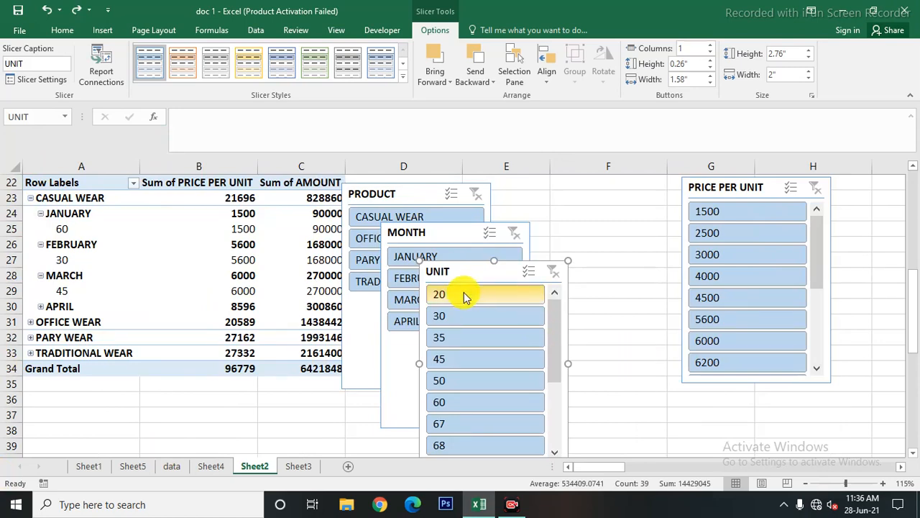
- Cut the MONTH, PRODUCT, UNIT and PRICE PER UNIT slicers from Sheet2 one after another
left_click(518, 235)
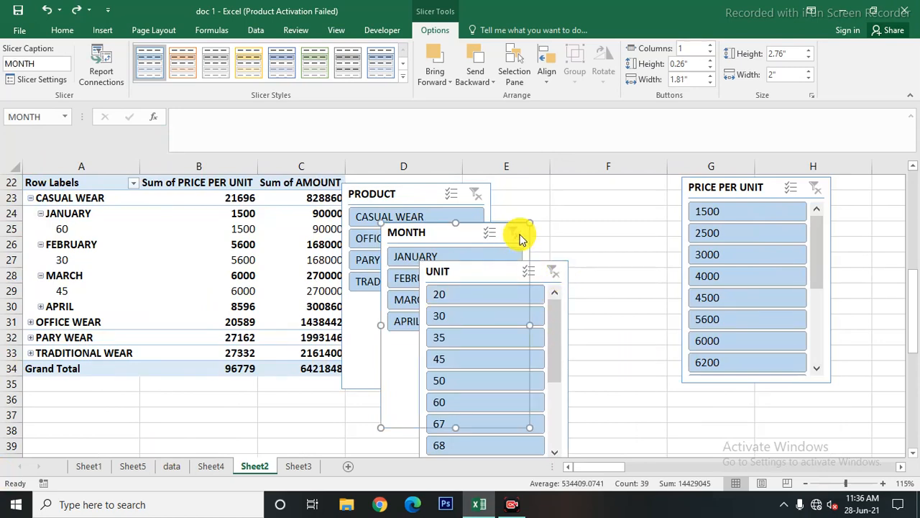
right_click(457, 225)
left_click(478, 205)
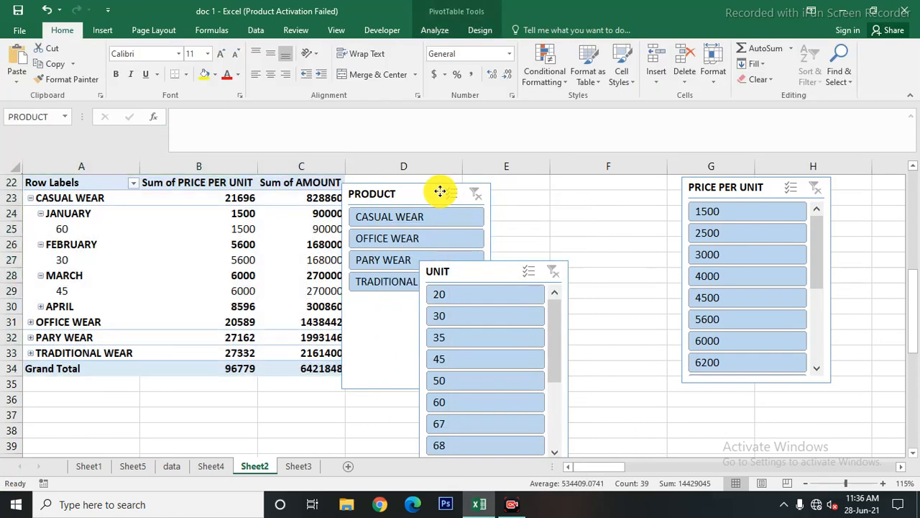
right_click(443, 191)
left_click(475, 200)
right_click(524, 271)
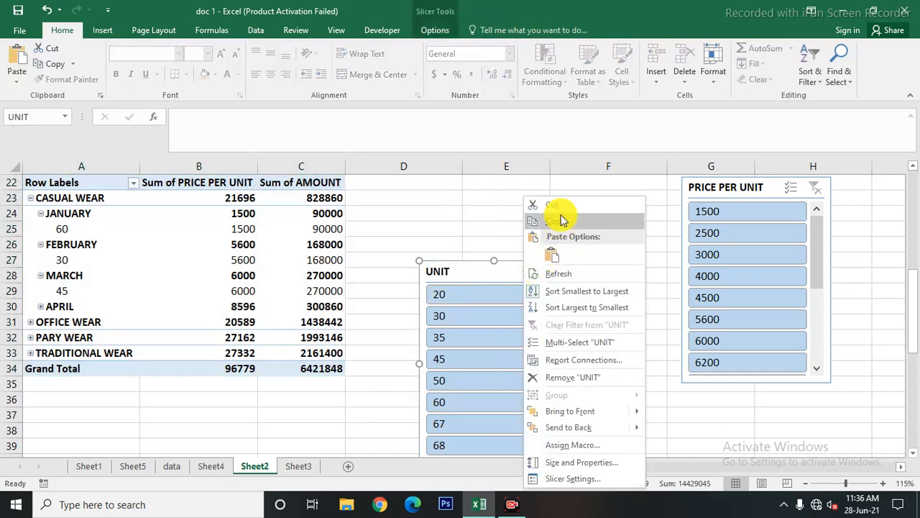
left_click(554, 207)
left_click(743, 189)
right_click(743, 188)
left_click(768, 207)
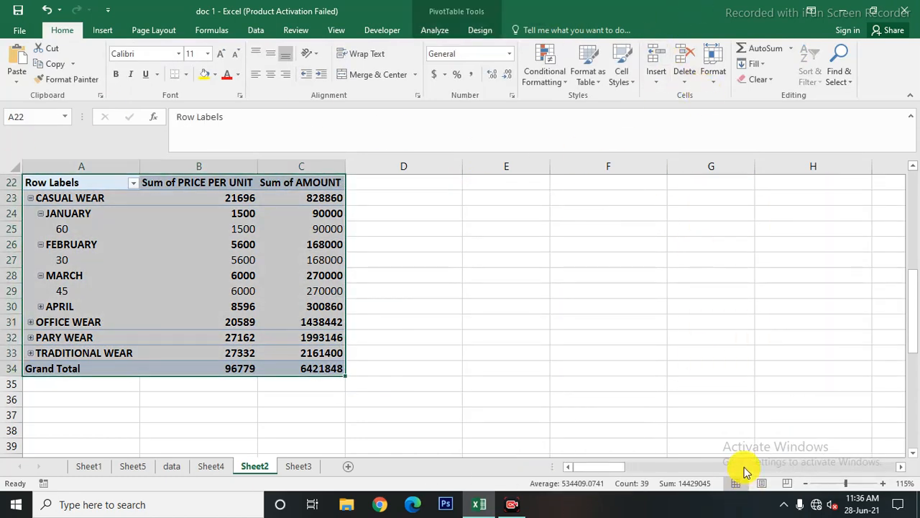
- Insert a hyperlink in cell C43 of Sheet3 that links to cell A1 of Sheet1 in this document
left_click(102, 30)
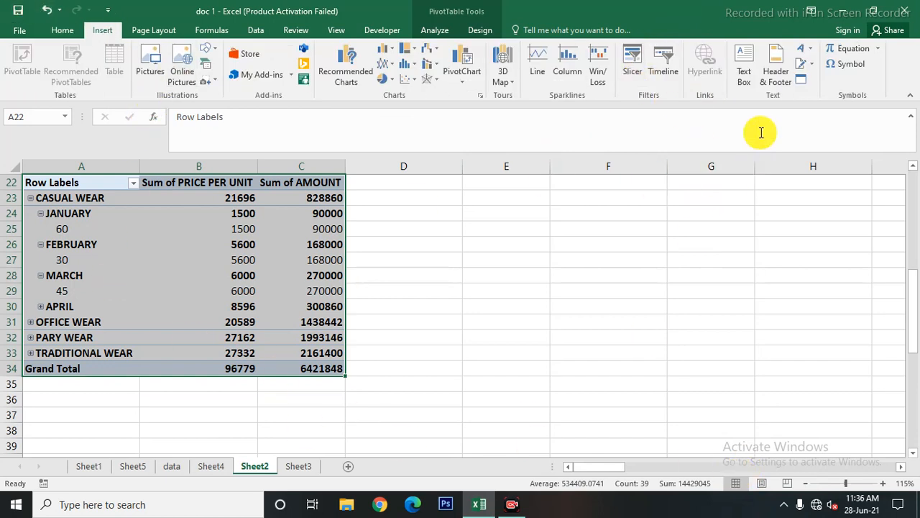
left_click(641, 304)
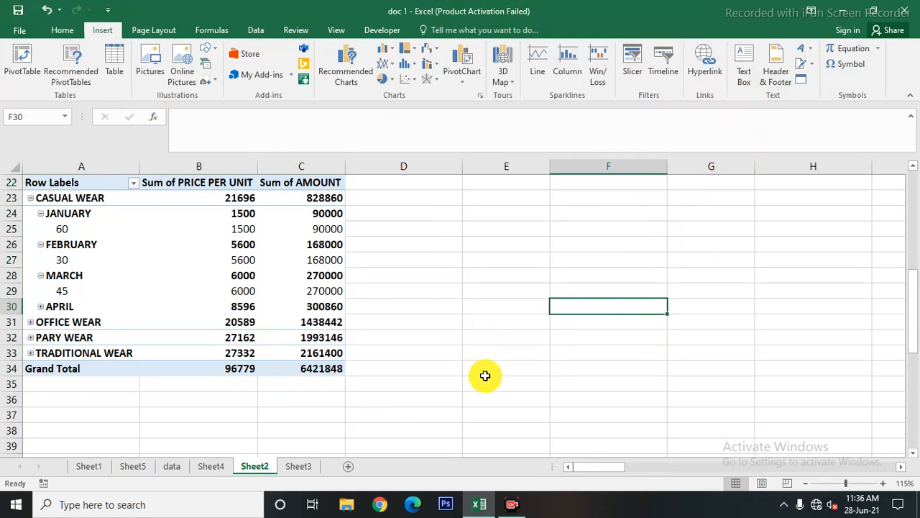
left_click(300, 466)
left_click(121, 233)
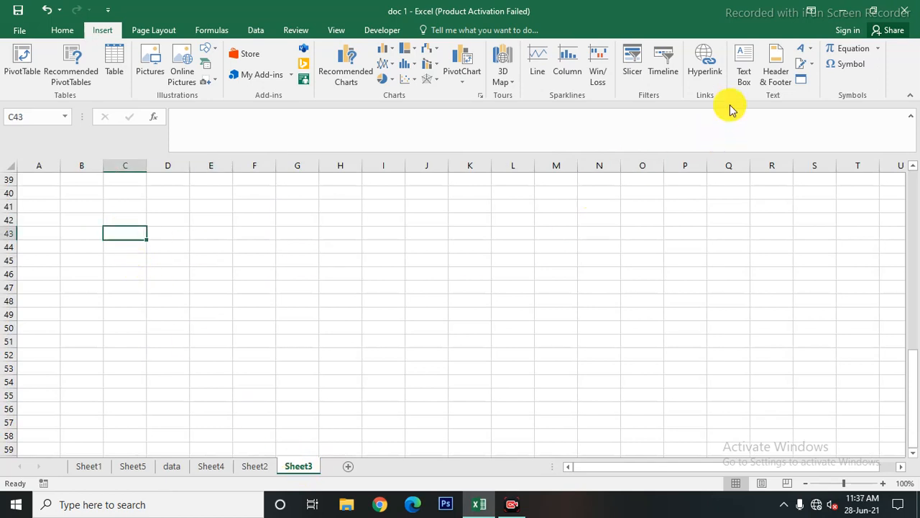
left_click(699, 75)
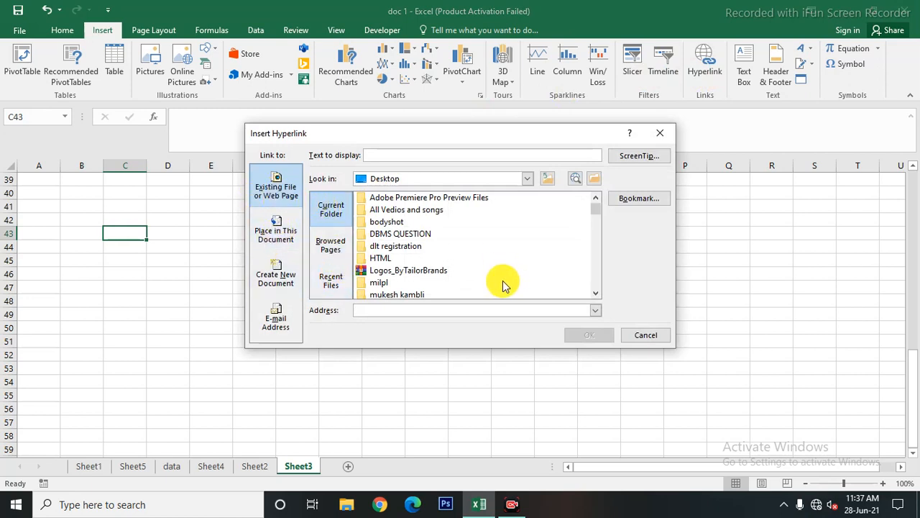
left_click(453, 274)
scroll(445, 283, "down", 10)
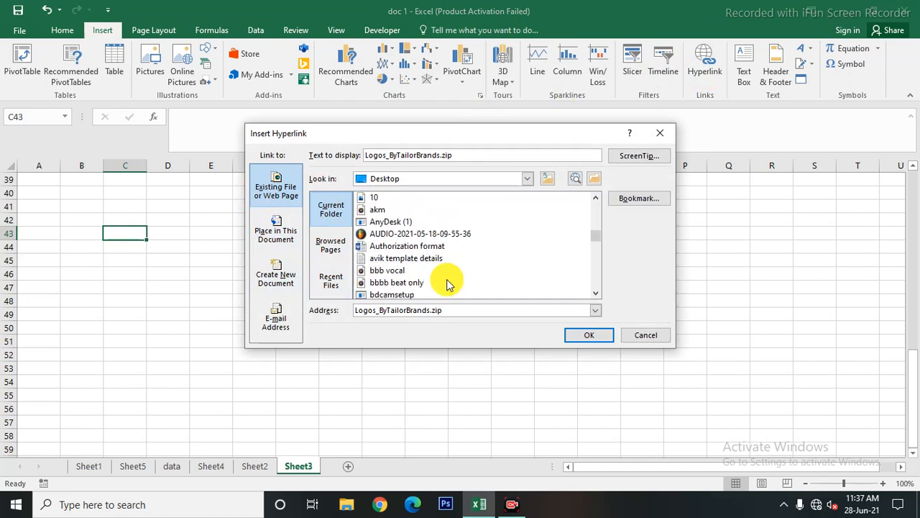
left_click(275, 231)
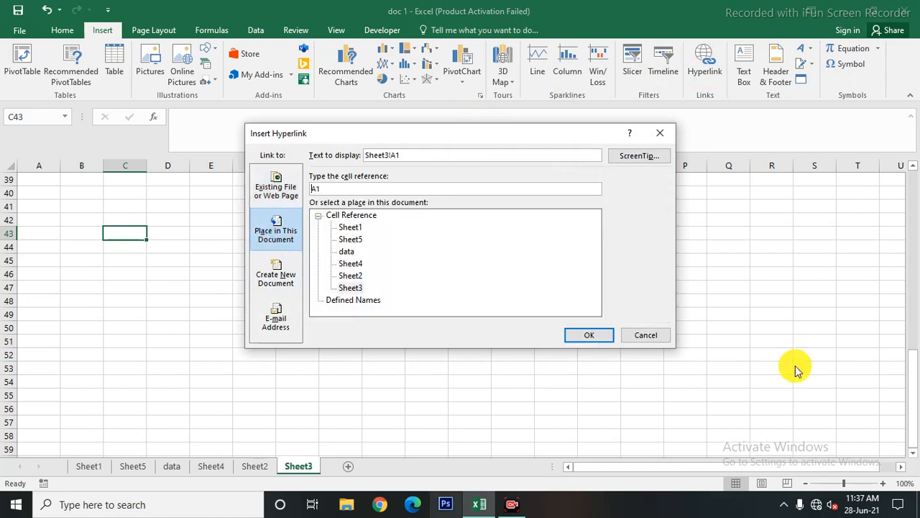
left_click(354, 230)
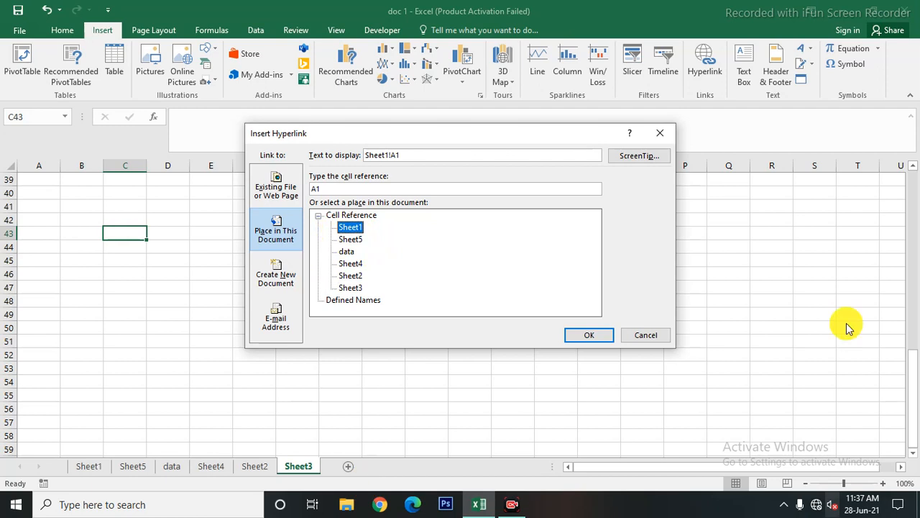
left_click(586, 338)
- Test the hyperlink in C43 twice by following it to Sheet1, returning to Sheet3 each time
left_click(131, 273)
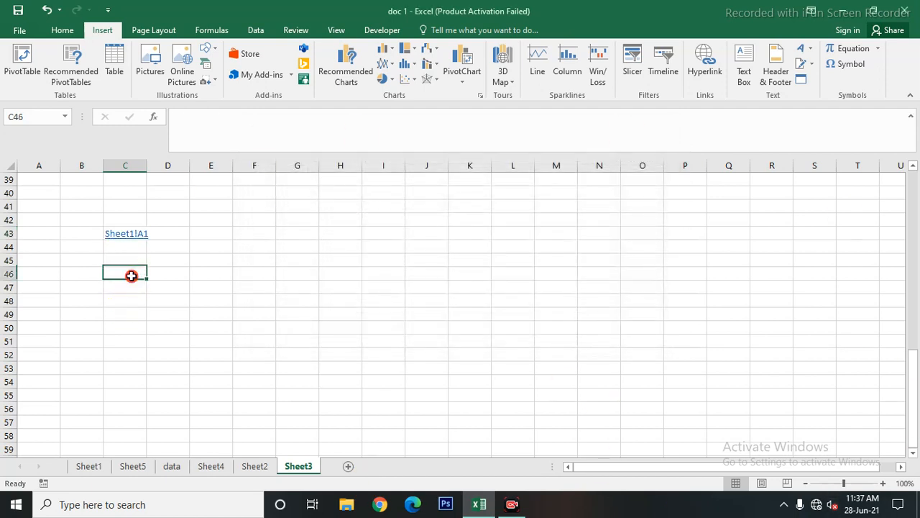
left_click(124, 225)
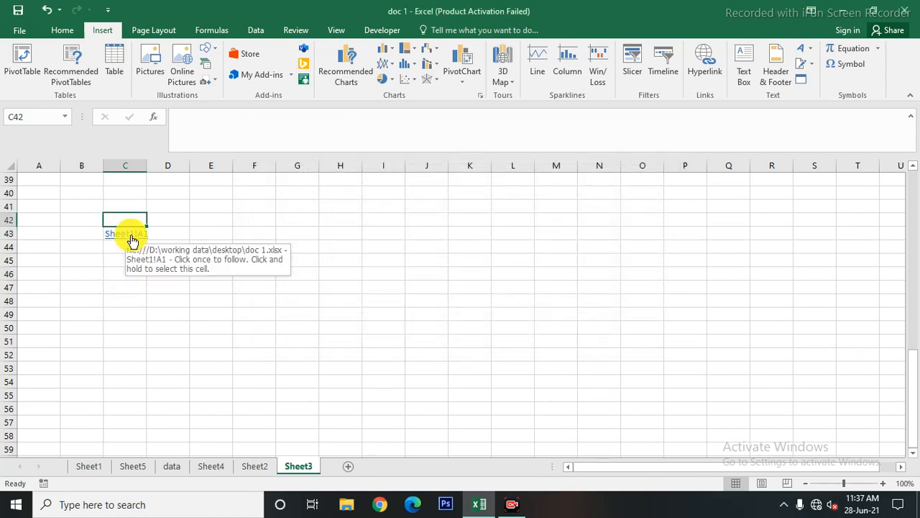
left_click(129, 237)
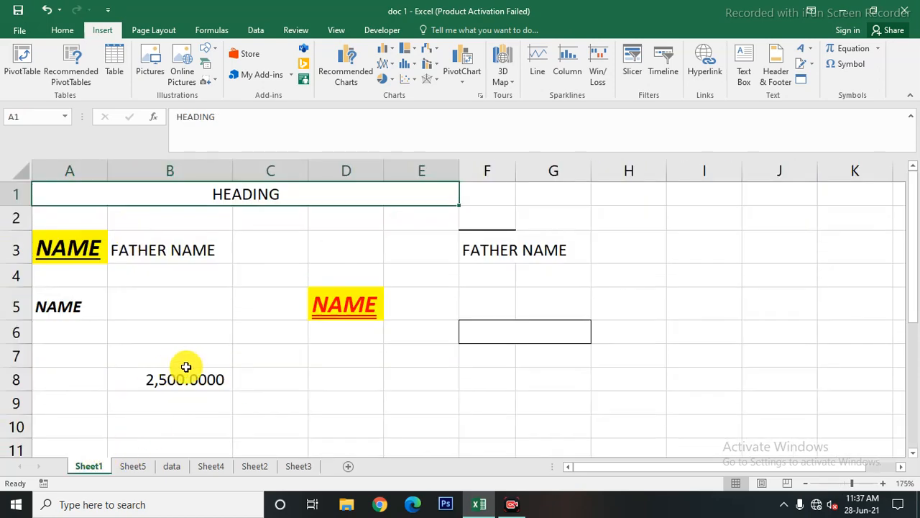
left_click(297, 466)
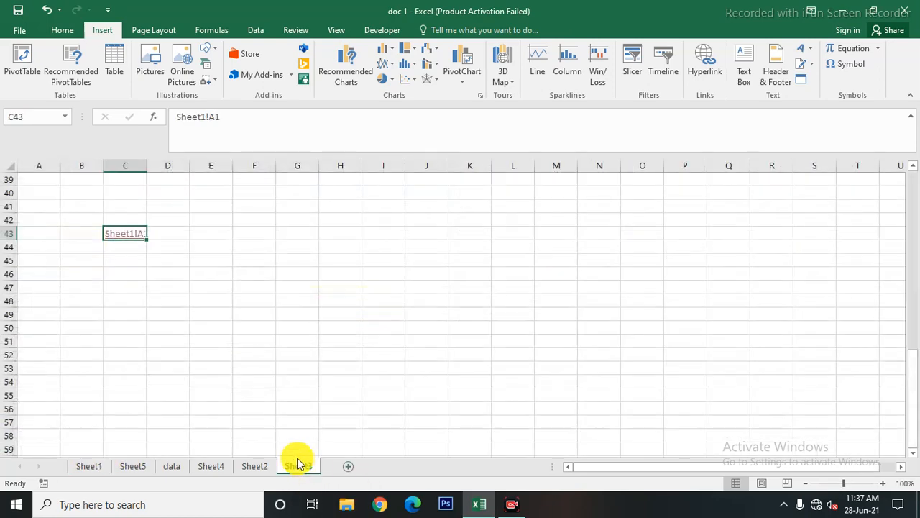
left_click(122, 232)
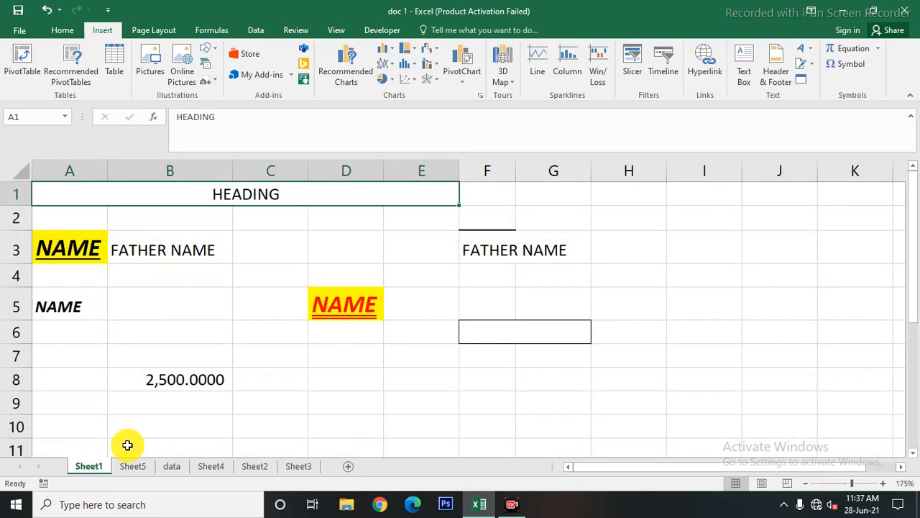
left_click(299, 468)
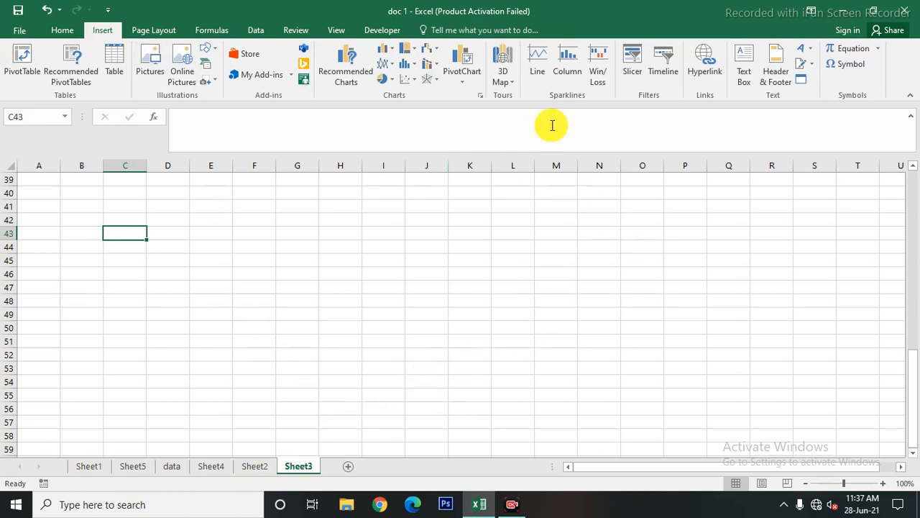
- Enter DGF in cell C43 and a long run of sample text starting with VB in cell D49 of Sheet3
left_click(748, 84)
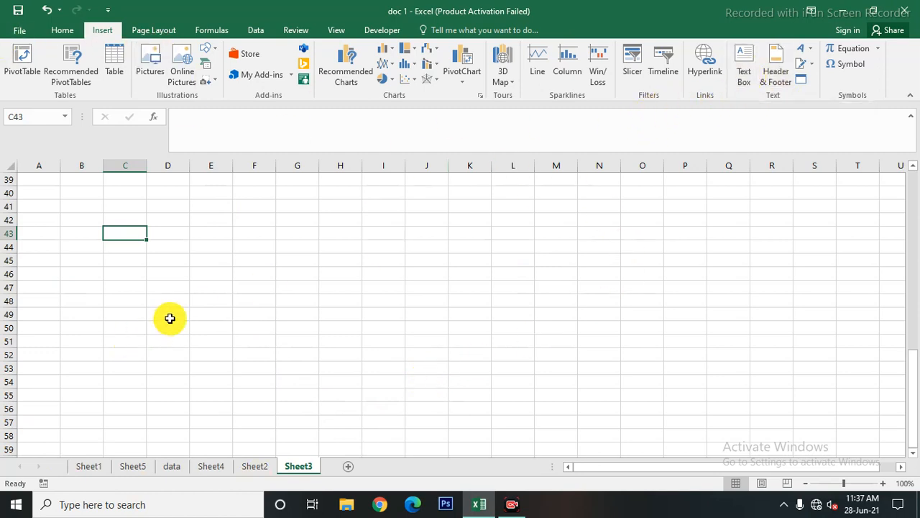
type("DGF")
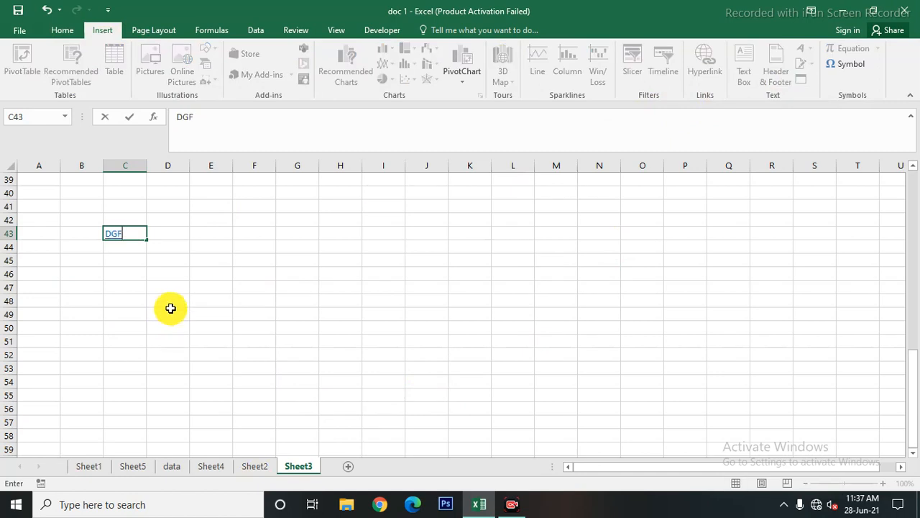
left_click(176, 318)
type("VB")
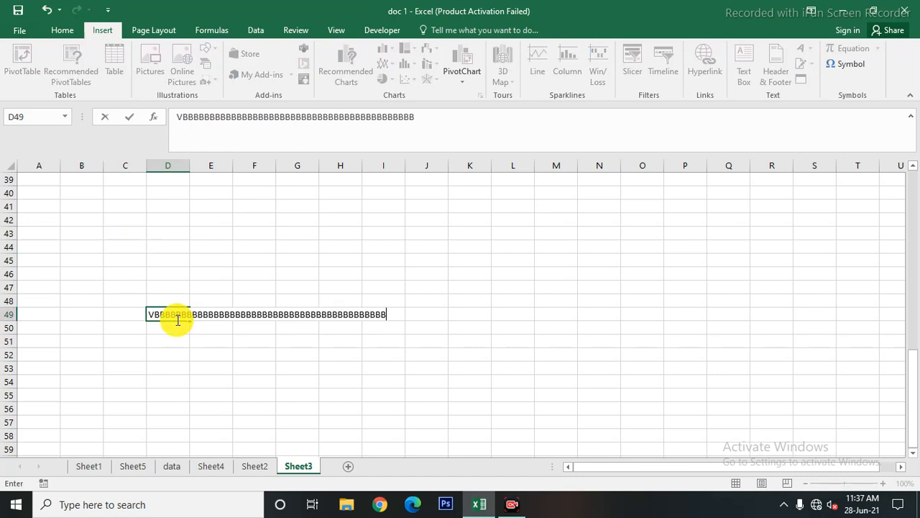
left_click(209, 352)
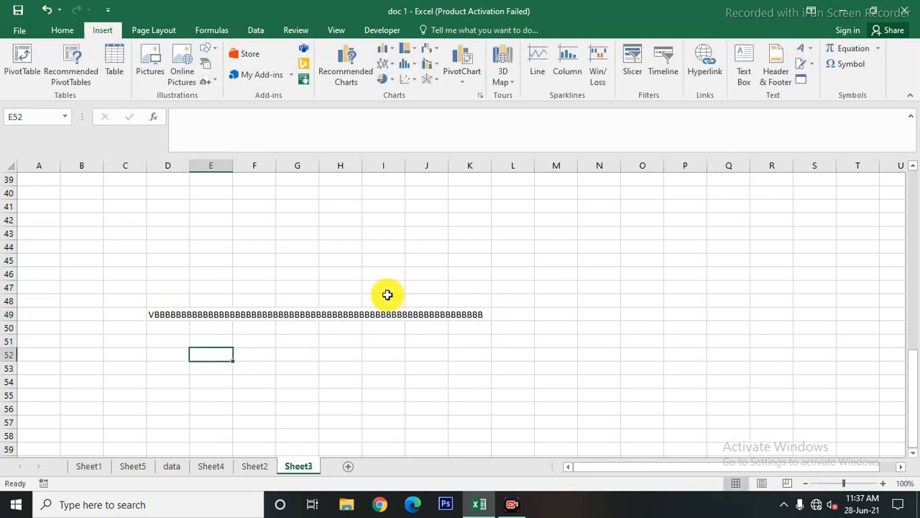
- Try widening column D to fit the long text, undo the widening, and clear cell D49
left_click_drag(188, 166, 509, 183)
key("ctrl+z")
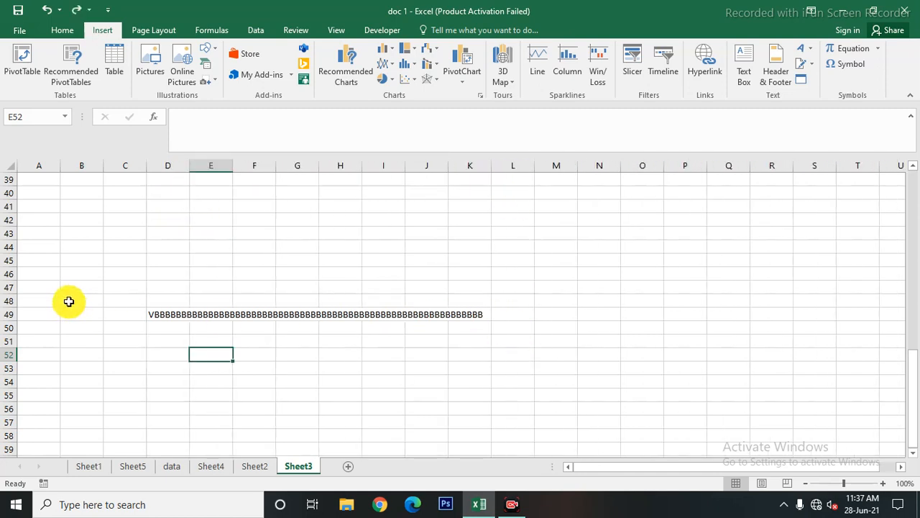
left_click(185, 312)
key("Delete")
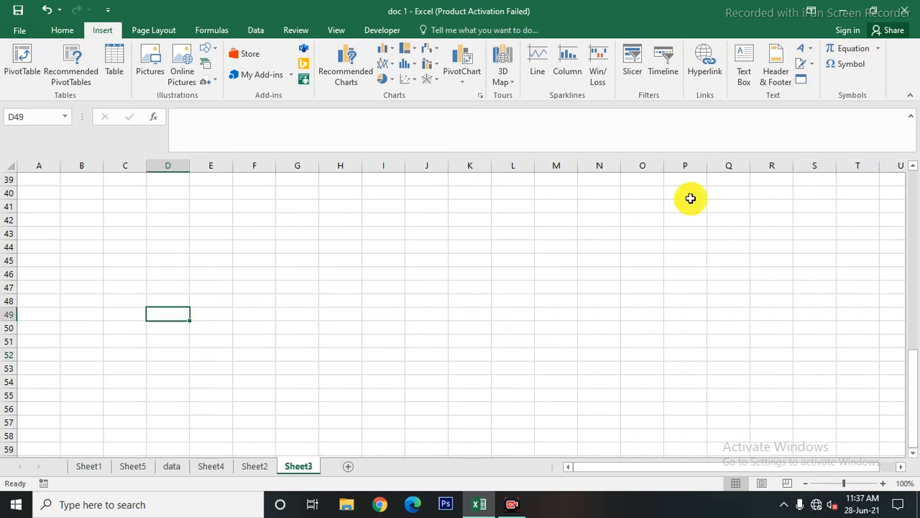
- Insert a text box with four lines of sample text on Sheet3 and move it over columns A to H, rows 2 to 14
left_click(750, 77)
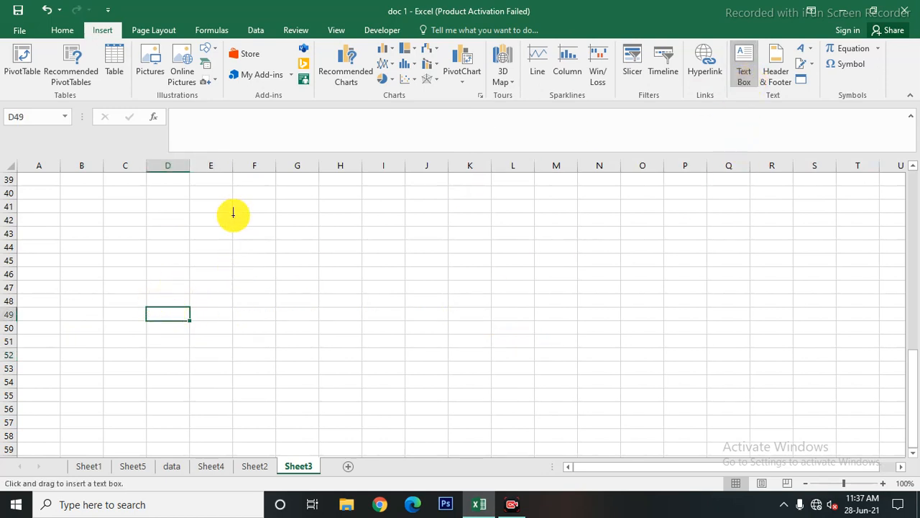
mouse_move(229, 209)
left_mouse_down()
mouse_move(395, 310)
mouse_move(575, 378)
left_mouse_up()
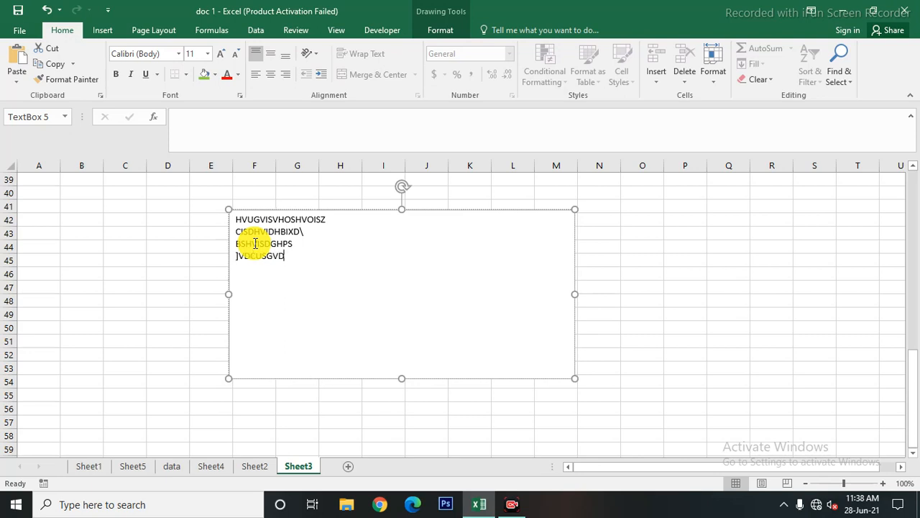
left_click(373, 243)
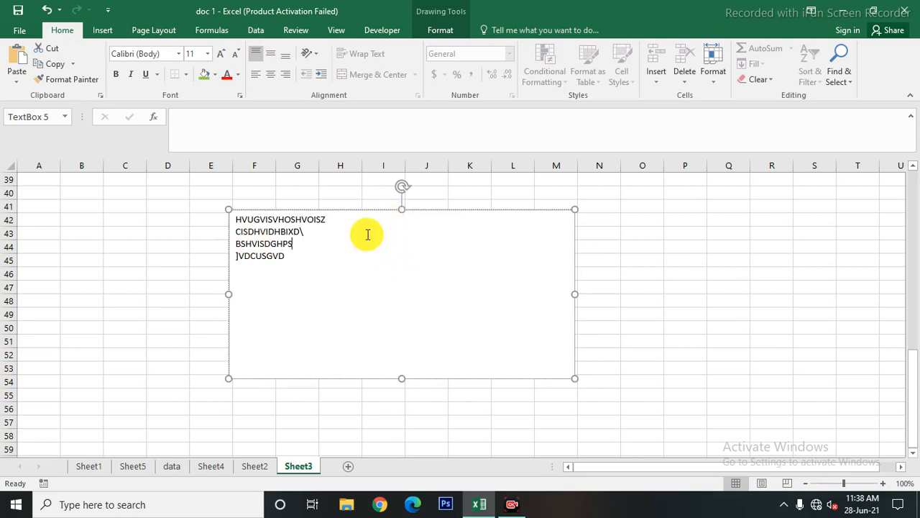
left_click_drag(353, 206, 115, 182)
left_click(696, 220)
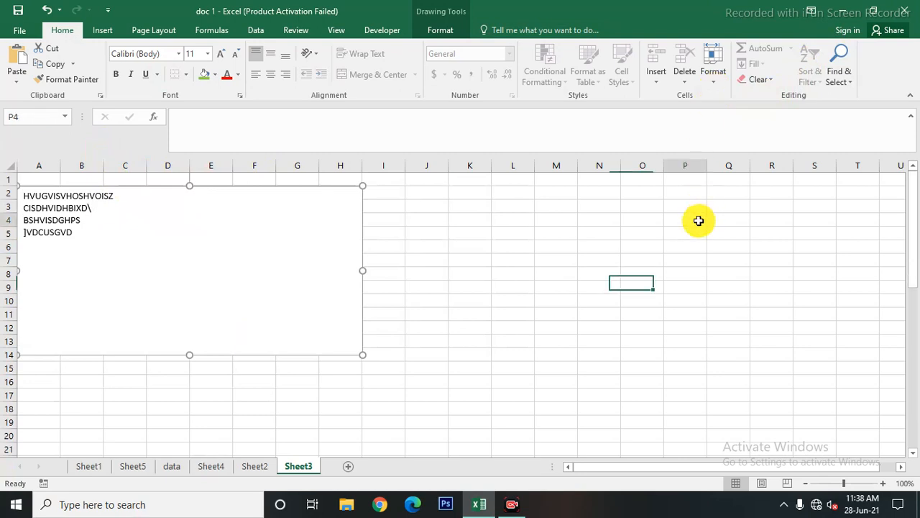
- Look through Sheet2, Sheet4, Sheet3 and data for a table suitable for a header and footer
left_click(103, 32)
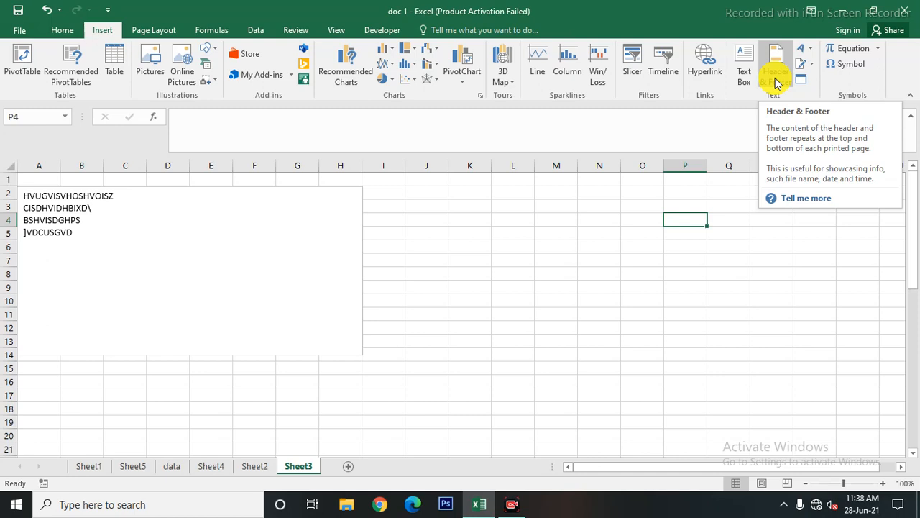
left_click(259, 468)
left_click(208, 467)
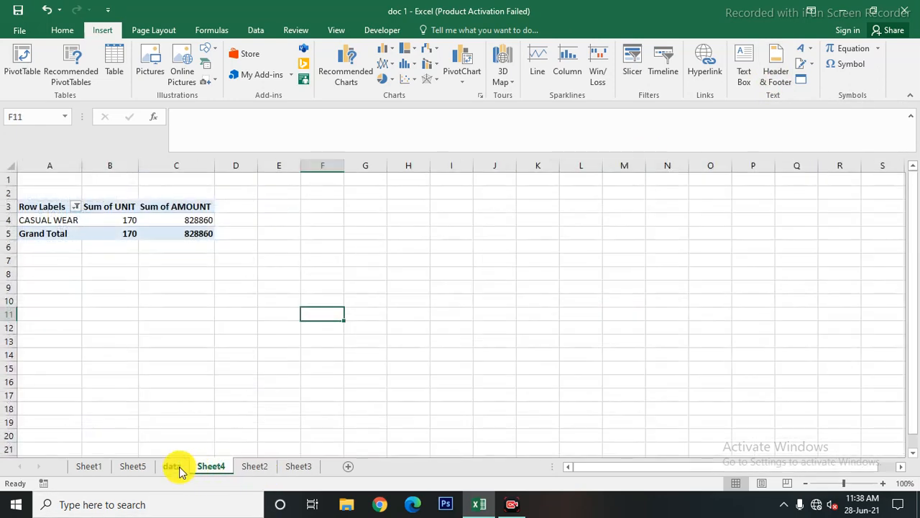
left_click(173, 467)
left_click(255, 468)
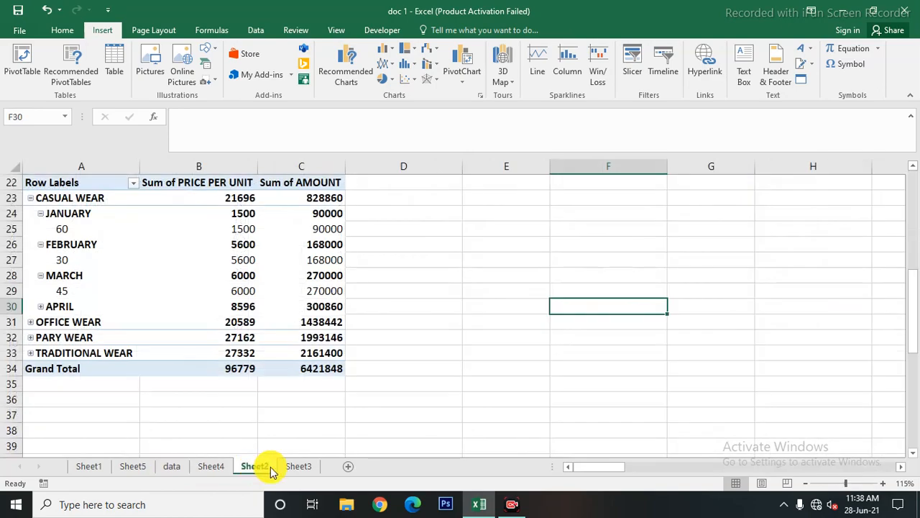
left_click(297, 467)
scroll(252, 391, "down", 6)
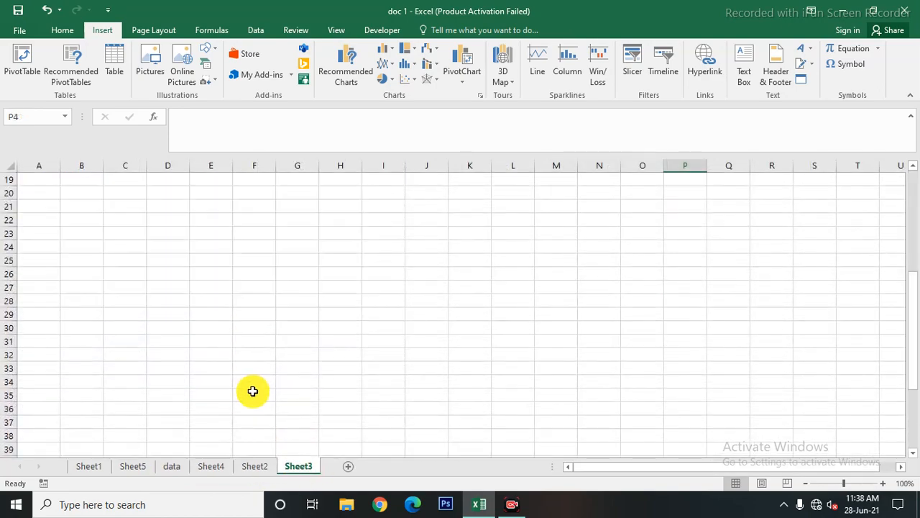
scroll(252, 391, "down", 5)
left_click(205, 467)
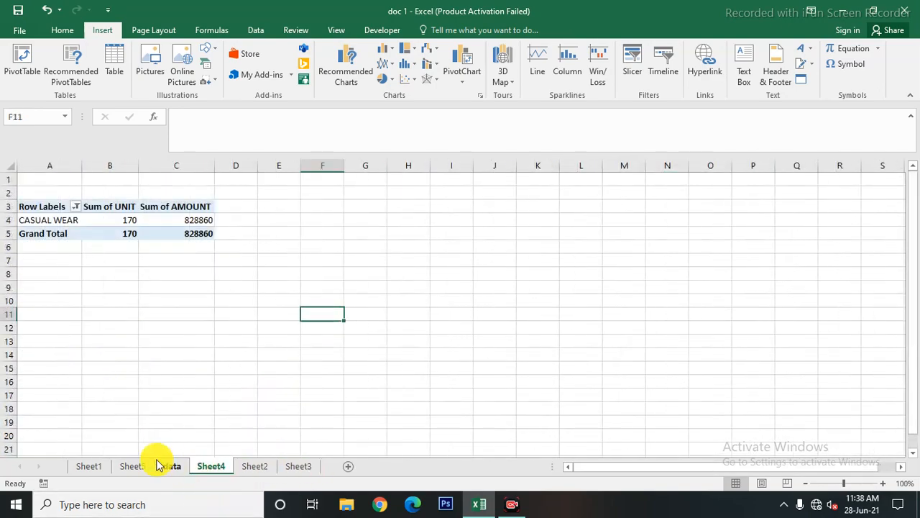
left_click(160, 467)
- Select A1:N11 on the data sheet and add STUDENT DATA as the centre page header
left_click(208, 379)
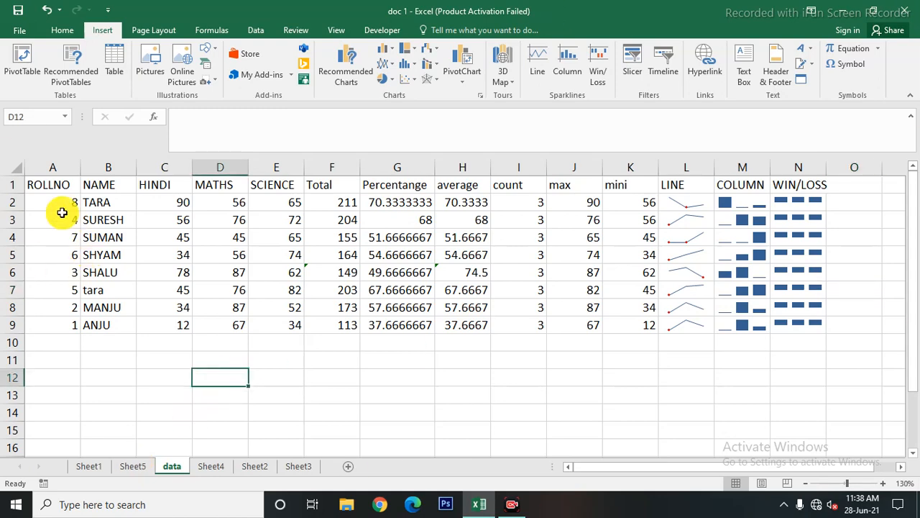
left_click_drag(46, 183, 721, 354)
key("shift+Right")
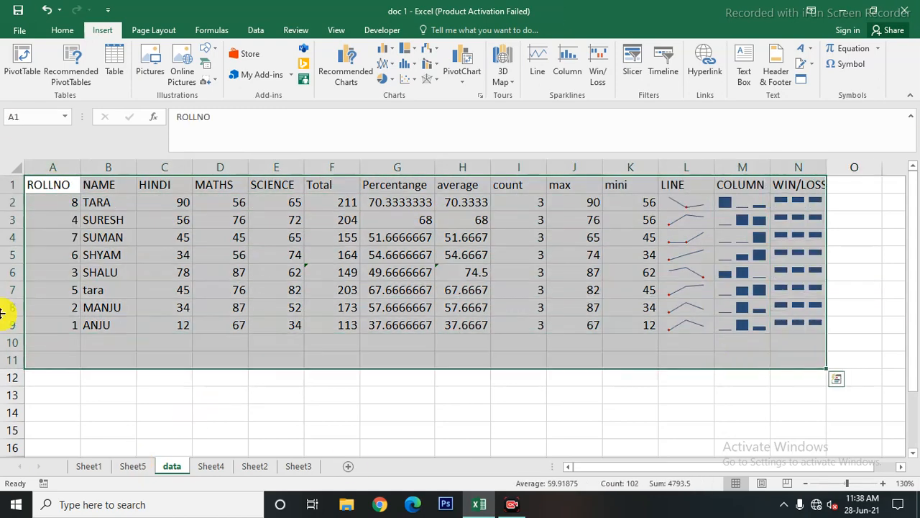
left_click(777, 75)
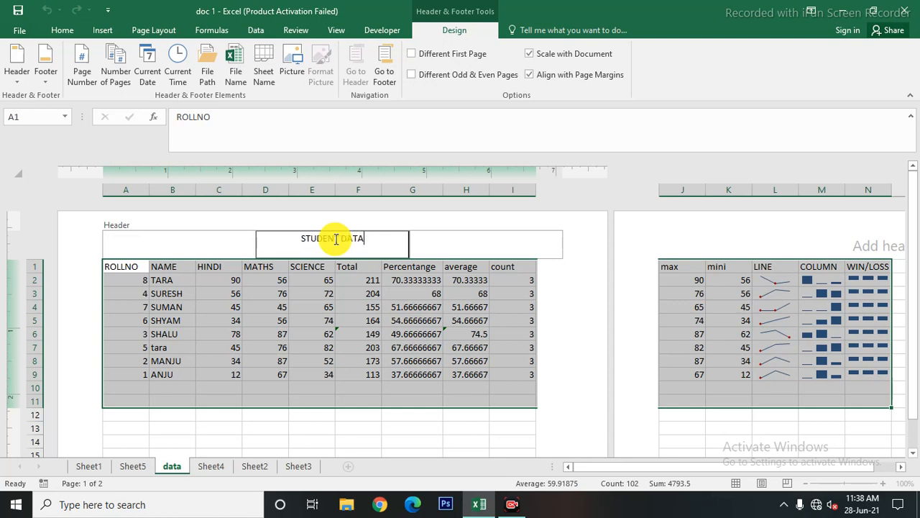
left_click(369, 427)
- Enter GROW WITH SKILLS in cell F13 below the student table
scroll(370, 427, "down", 14)
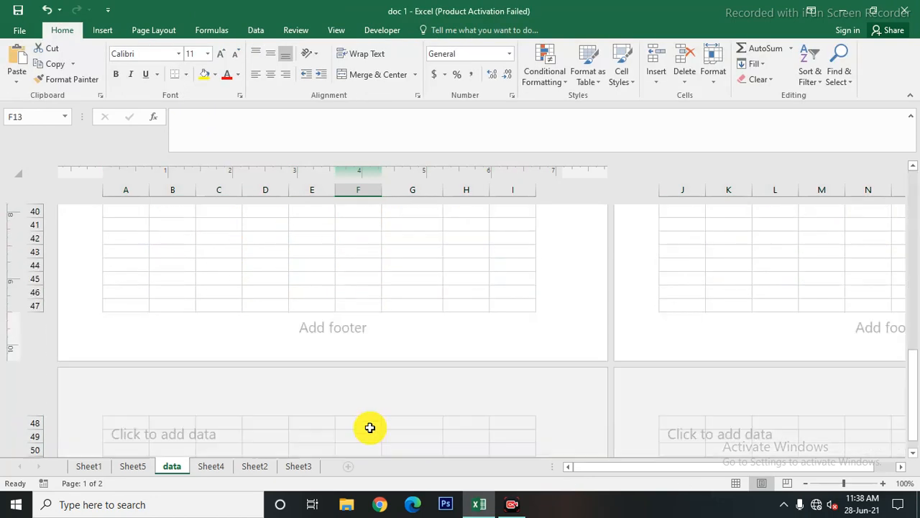
scroll(353, 345, "up", 5)
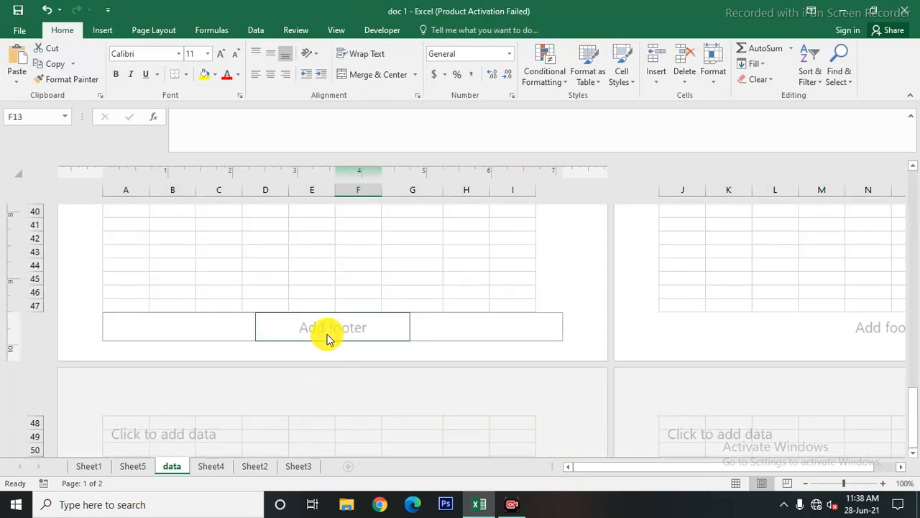
type("GRO")
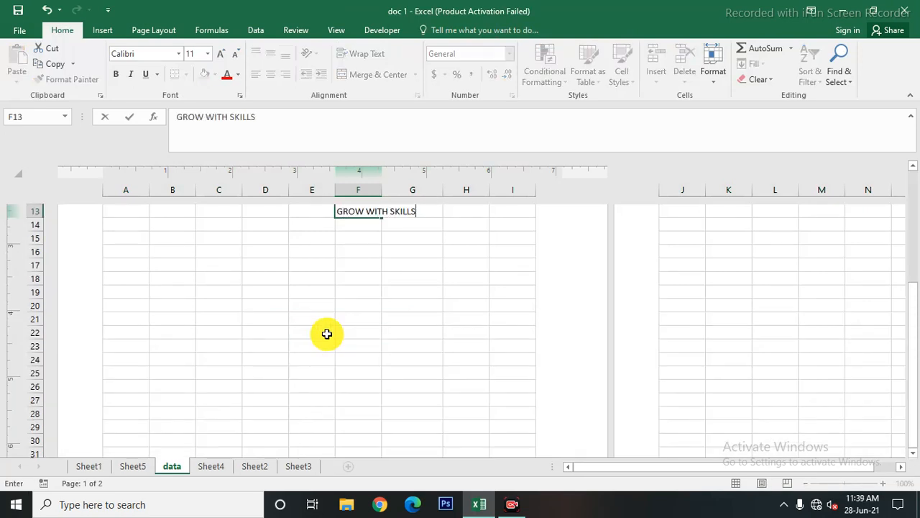
type("W WITH SKILLS")
key("Return")
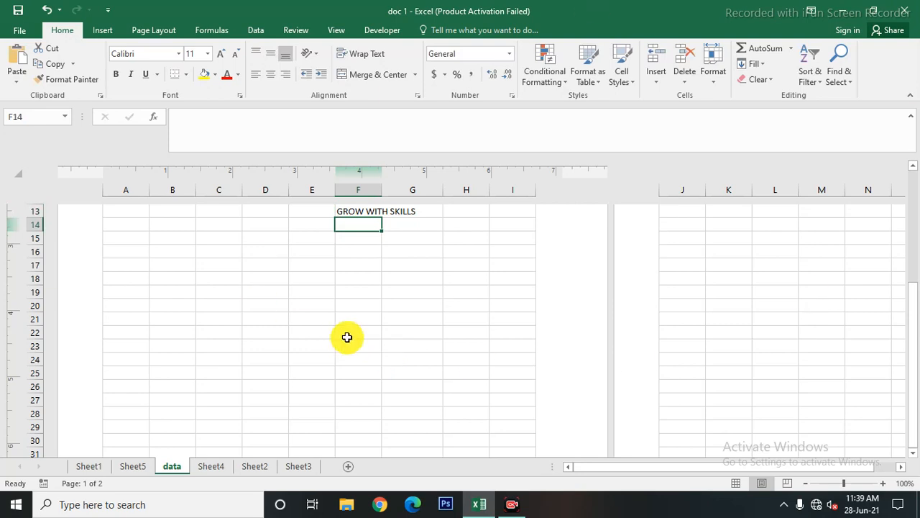
- Switch the data sheet from Page Layout view back to Normal view
scroll(366, 401, "up", 5)
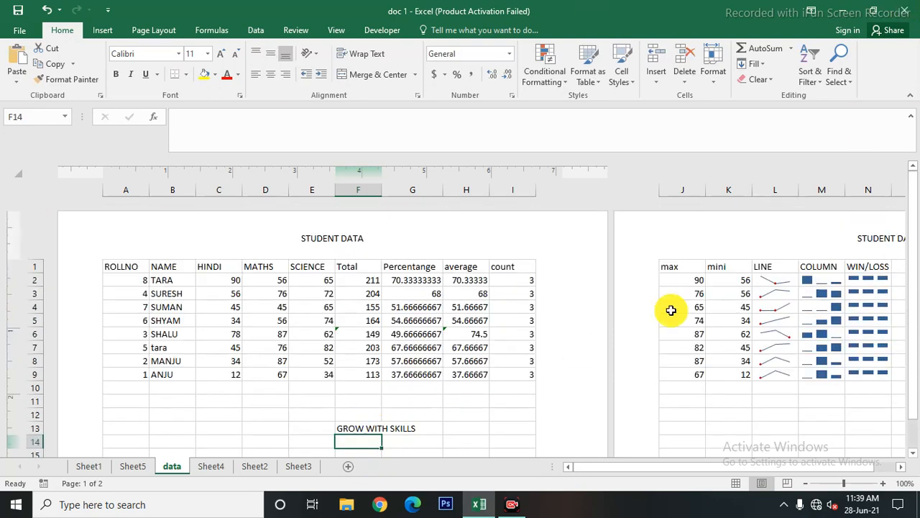
left_click(294, 32)
left_click(336, 31)
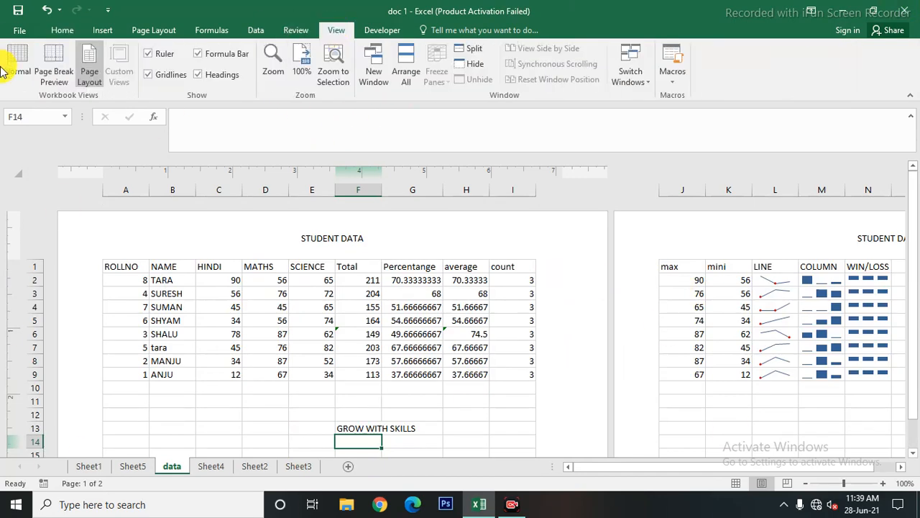
left_click(12, 63)
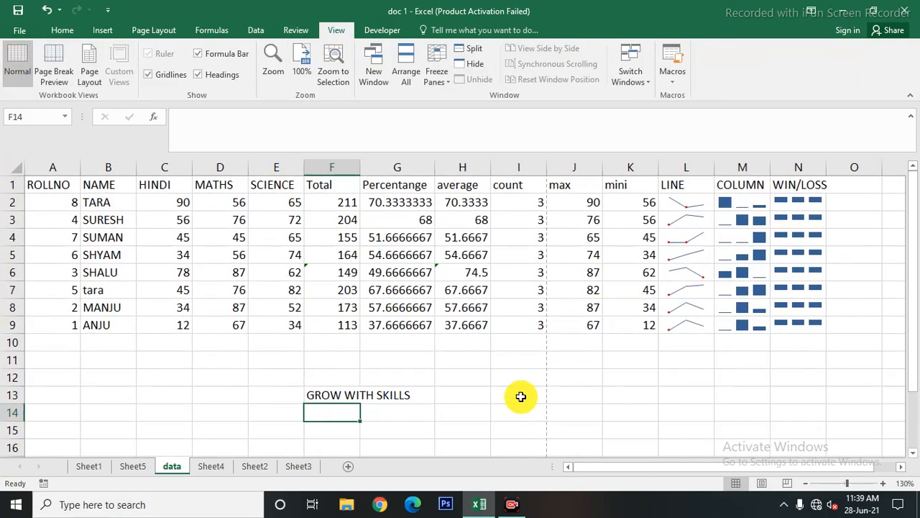
- Look over the student table and the rows below it on the data sheet in Normal view
left_click(519, 395)
scroll(363, 346, "down", 2)
scroll(363, 345, "up", 2)
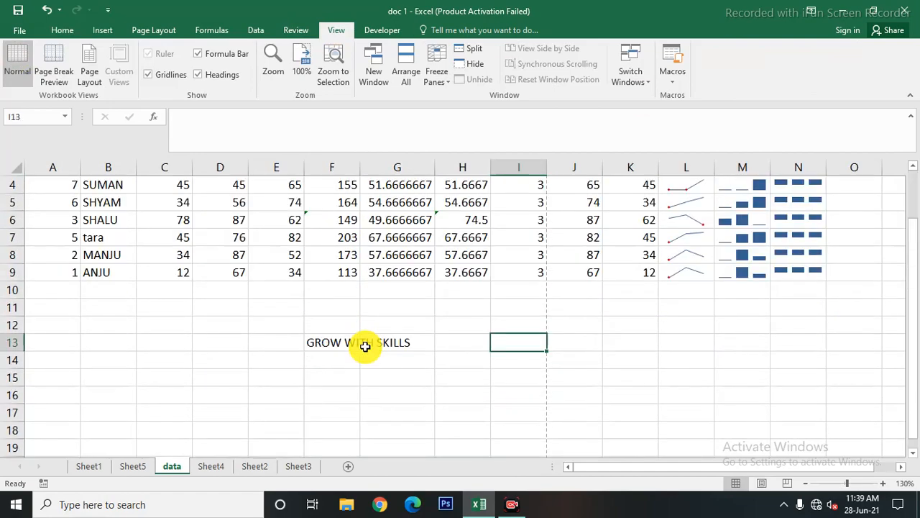
scroll(249, 259, "down", 1)
scroll(415, 432, "down", 5)
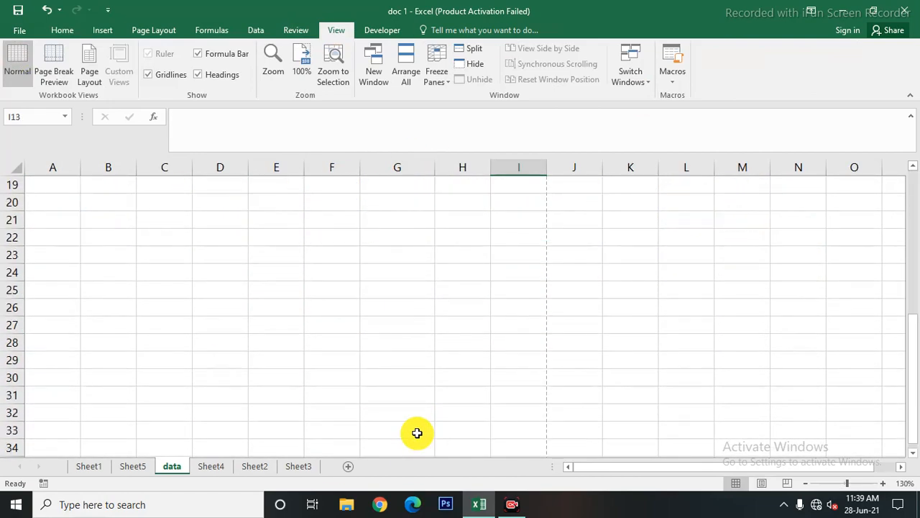
scroll(414, 431, "up", 6)
scroll(417, 432, "down", 1)
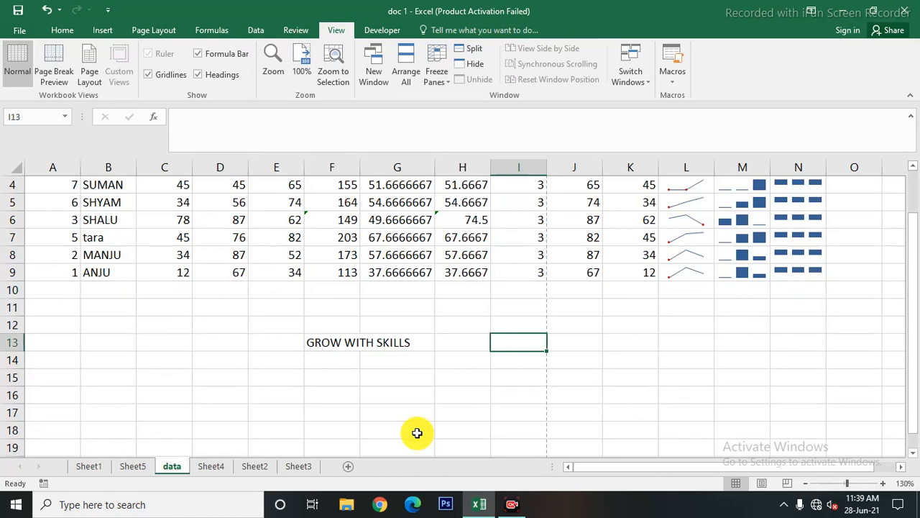
scroll(417, 432, "up", 1)
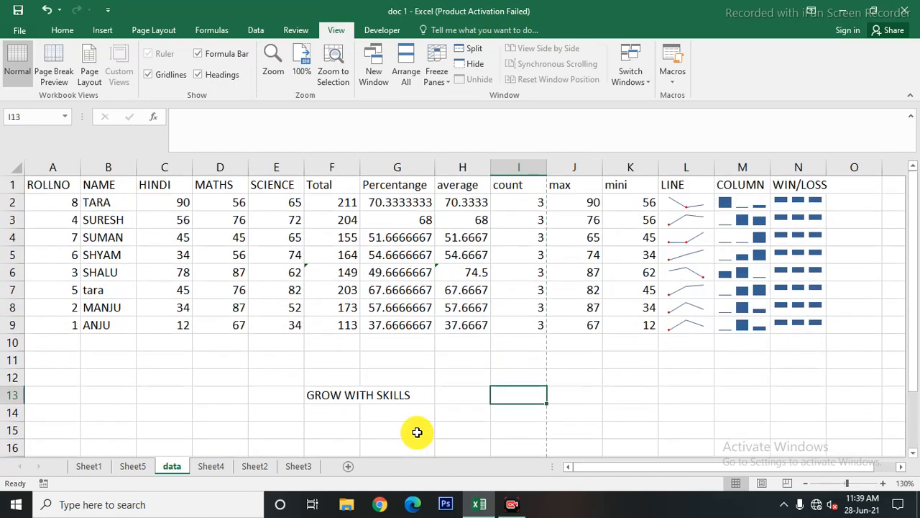
- Check the header and the GROW WITH SKILLS line in the print preview of both pages, then return to the data sheet
key("ctrl+p")
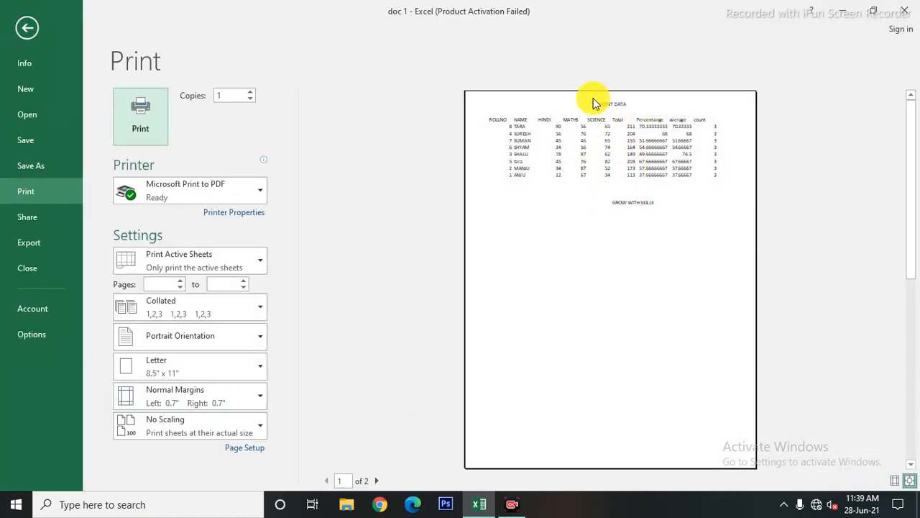
left_click(604, 101)
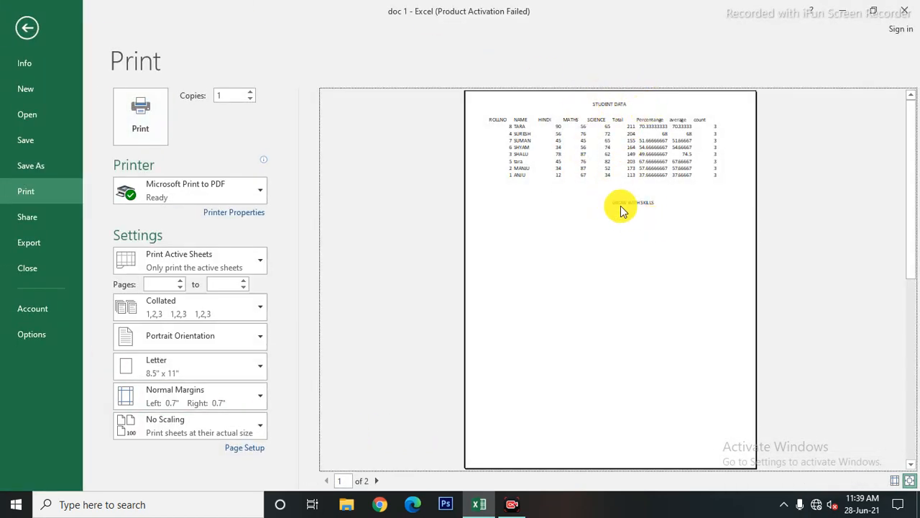
left_click(377, 480)
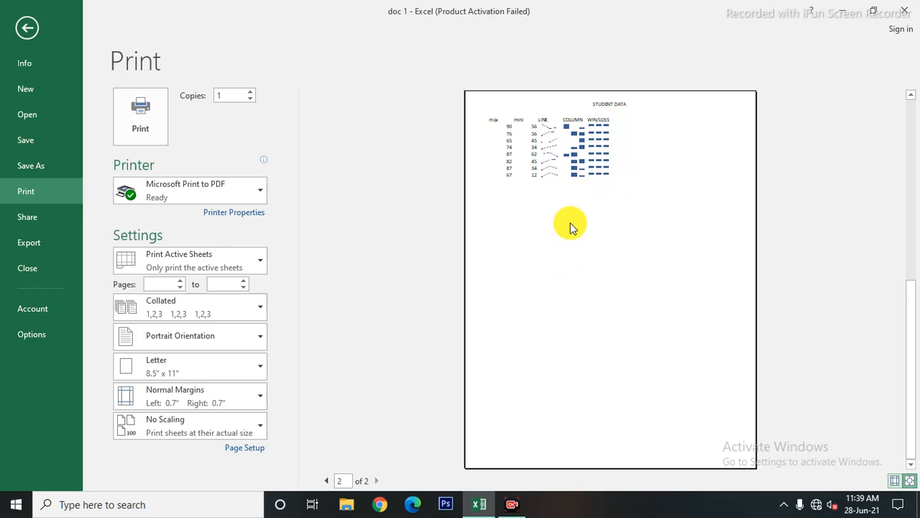
left_click(326, 480)
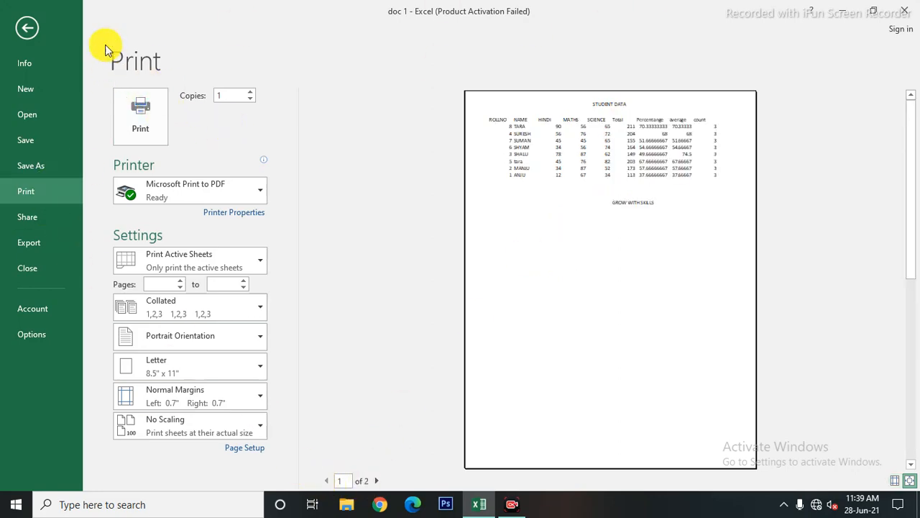
left_click(27, 28)
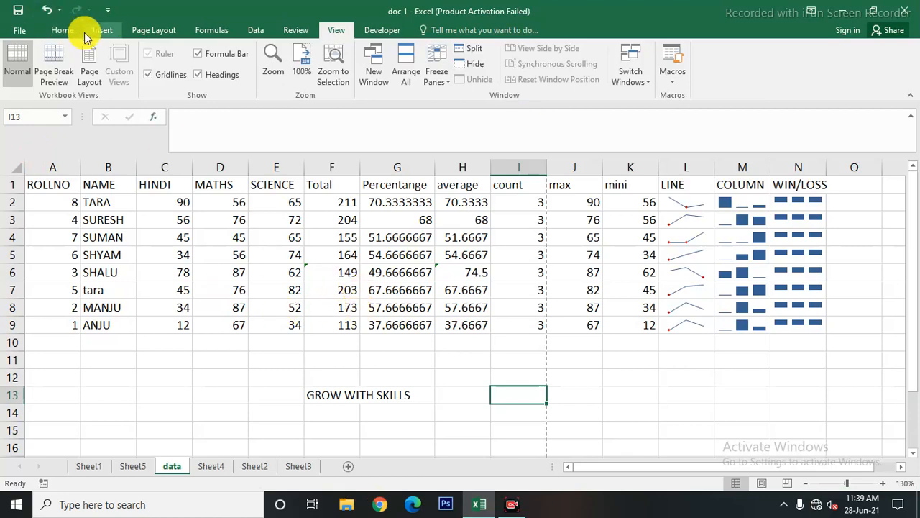
left_click(100, 31)
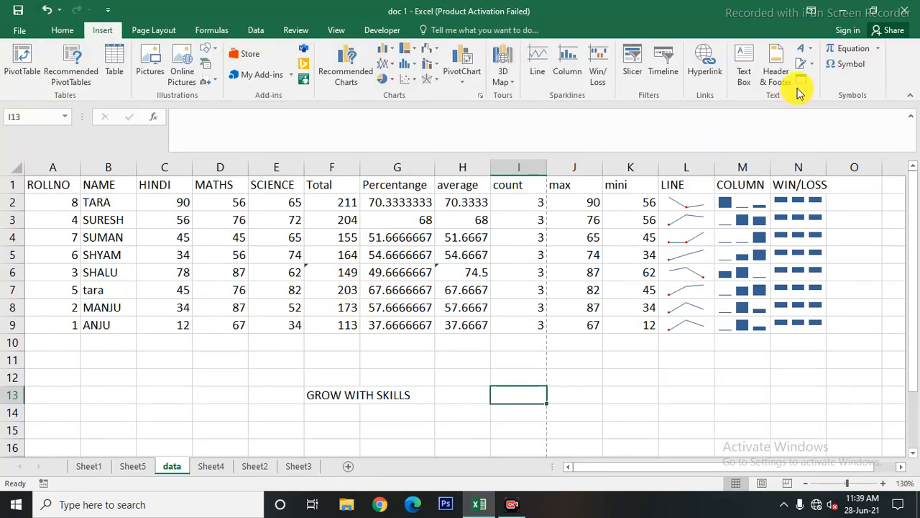
- Insert a blue WordArt text object from the third row of styles on the data sheet
left_click(802, 48)
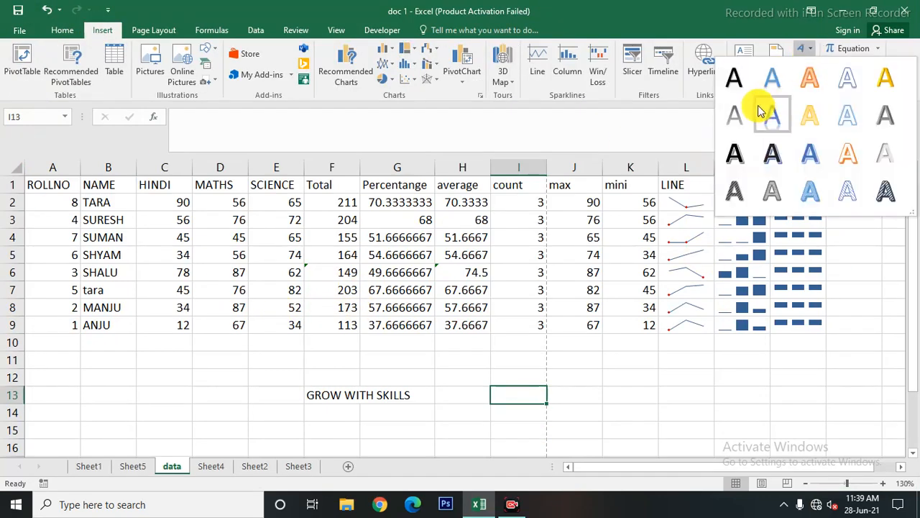
left_click(660, 404)
left_click_drag(86, 199, 125, 323)
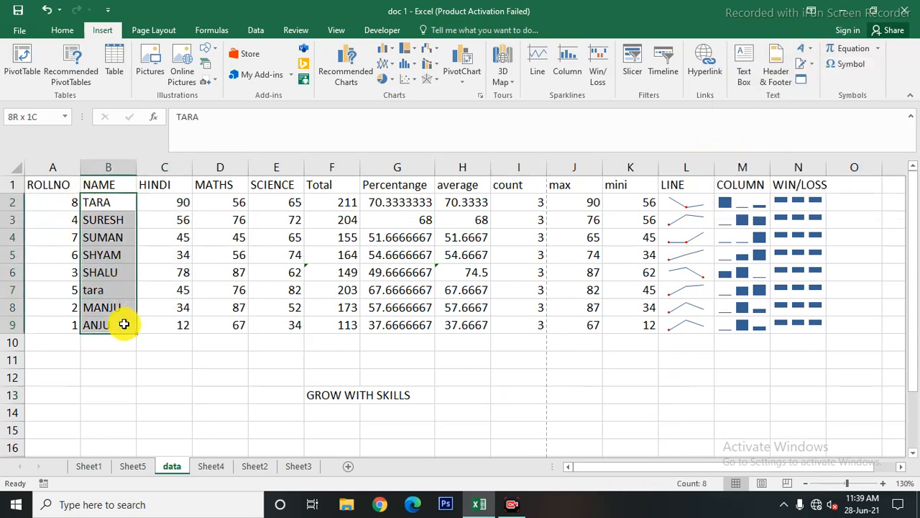
left_click(803, 50)
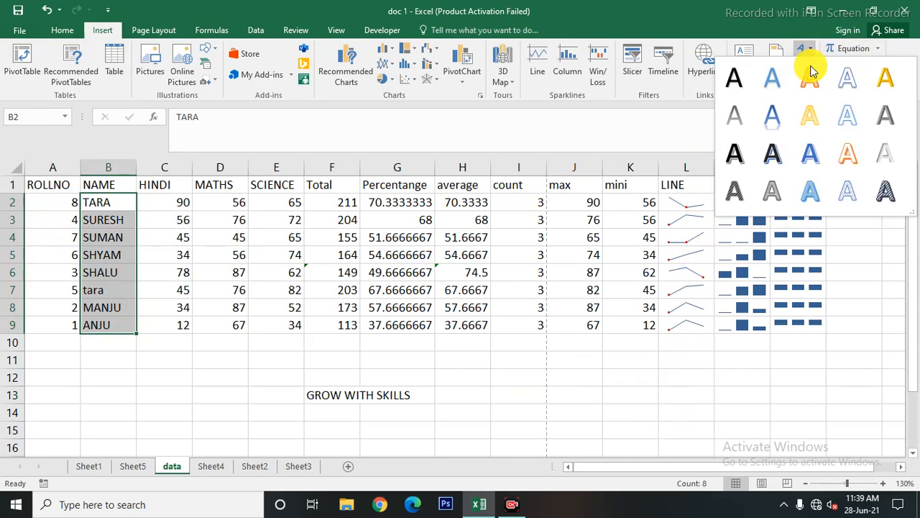
left_click(810, 152)
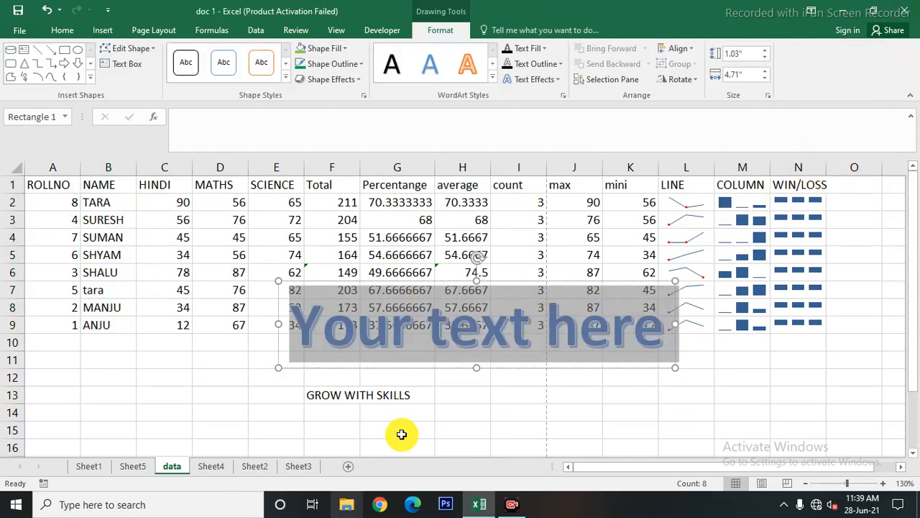
- Replace the WordArt placeholder text with GHKHLDB; and undo both the text and the WordArt
double_click(452, 322)
left_click_drag(400, 350, 384, 355)
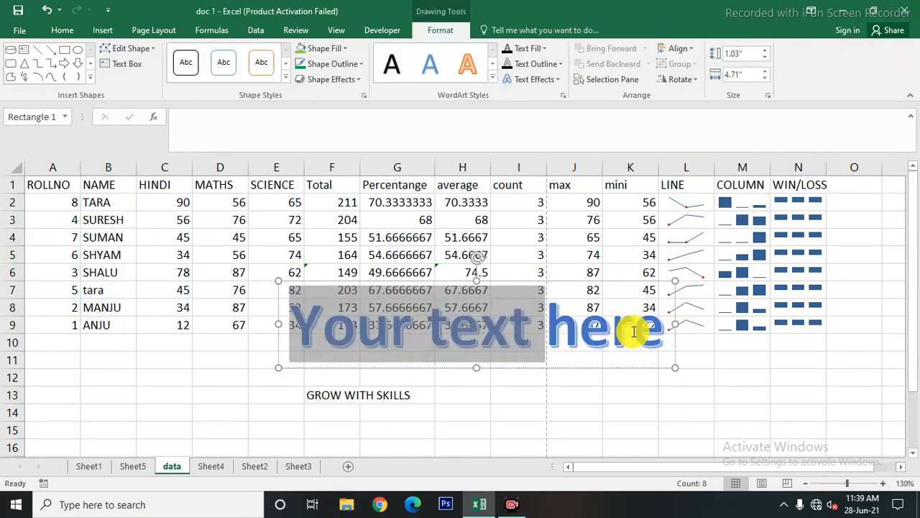
left_click_drag(665, 326, 345, 333)
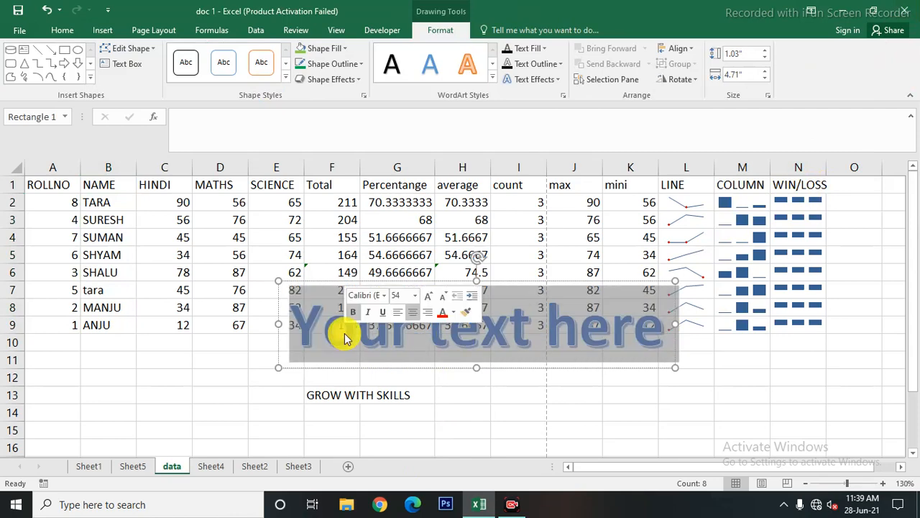
type("GHKHLDB;")
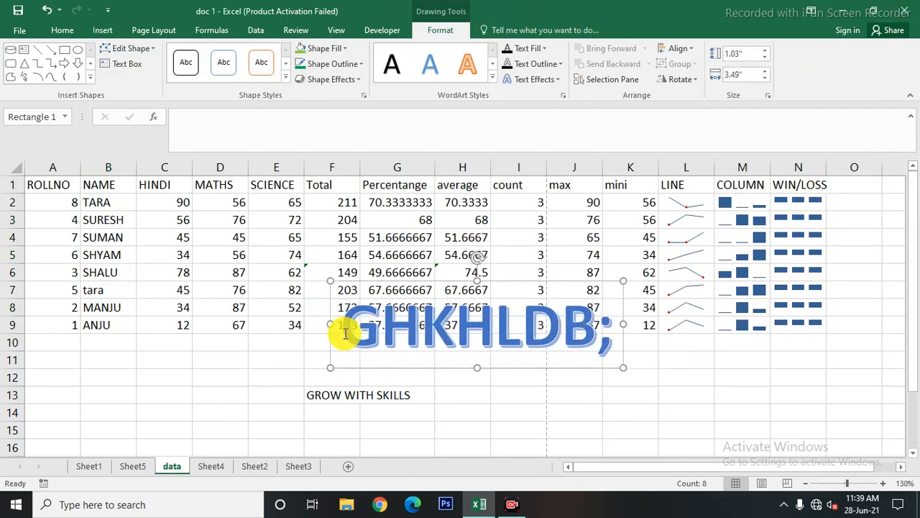
key("ctrl+z")
key("ctrl+z")
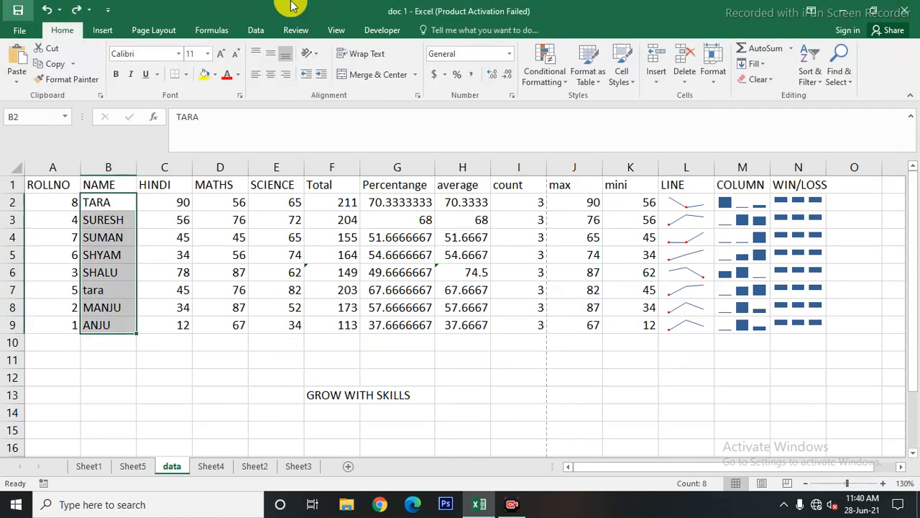
- Try to add signature services from cell N11, and dismiss the resulting message
left_click(103, 33)
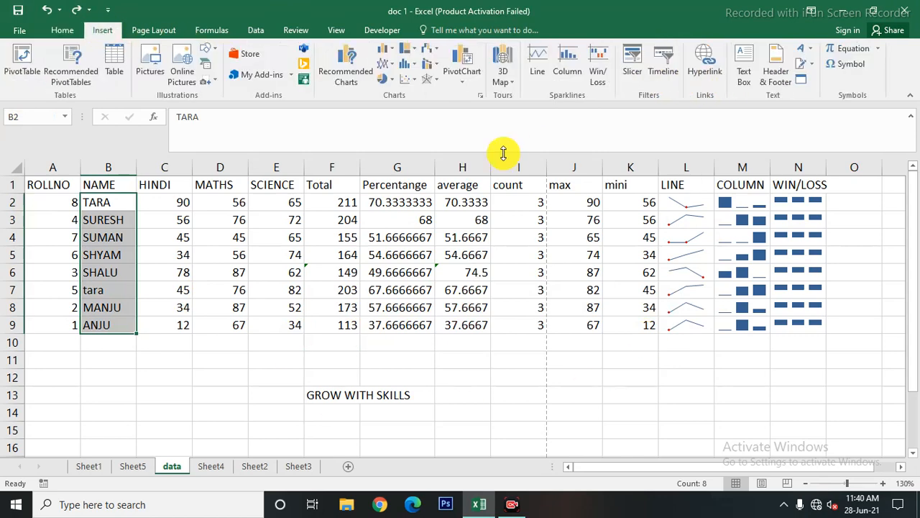
left_click(783, 361)
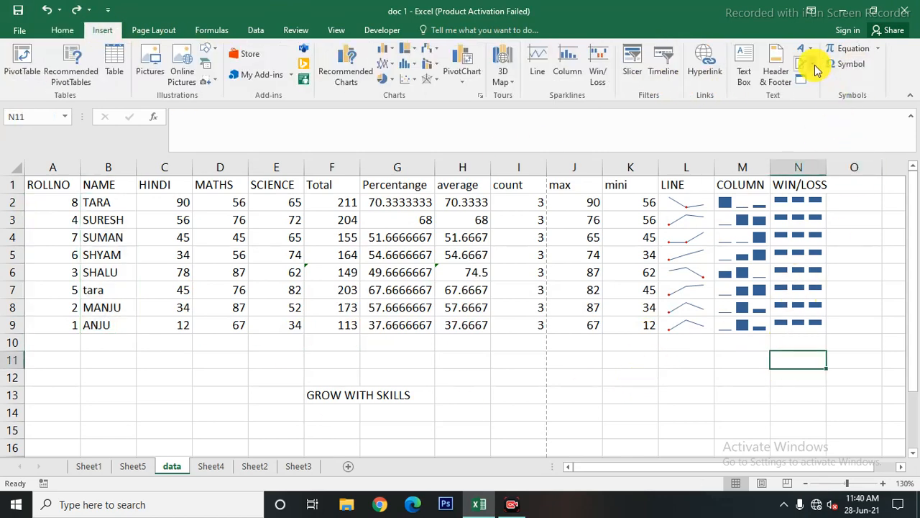
left_click(813, 64)
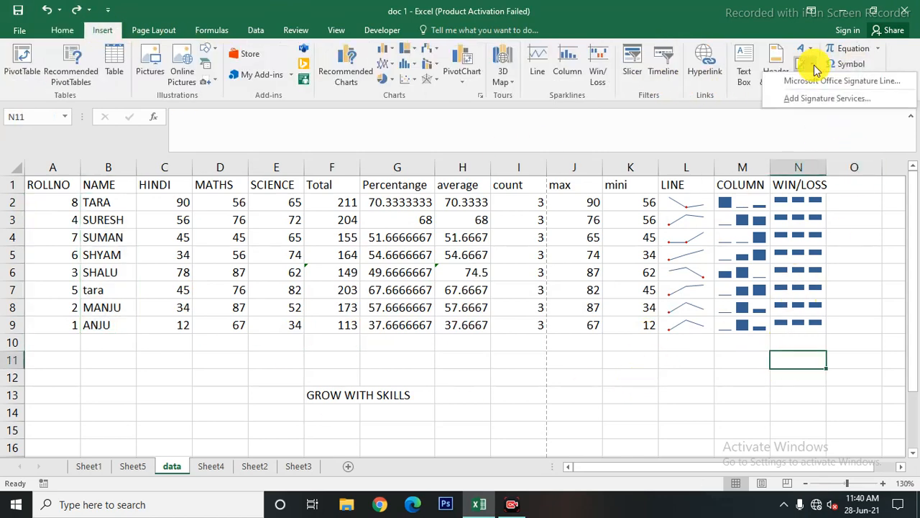
left_click(837, 100)
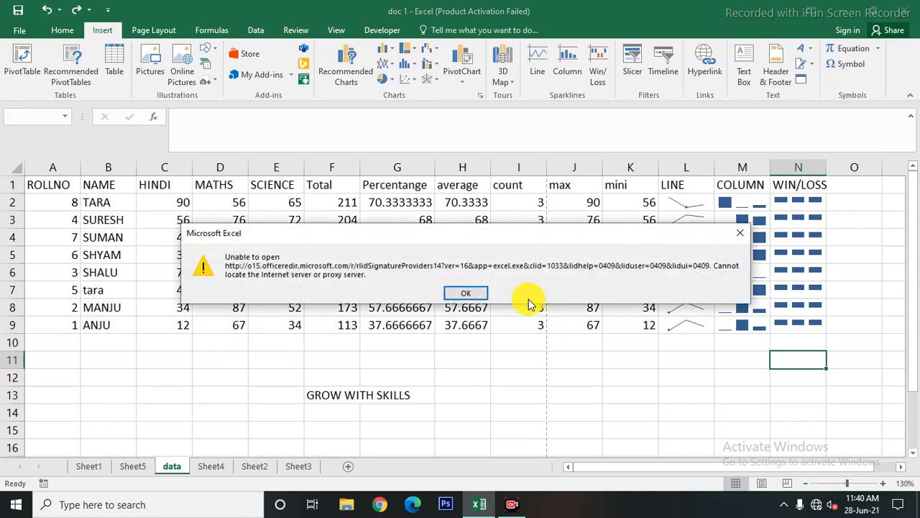
key("Return")
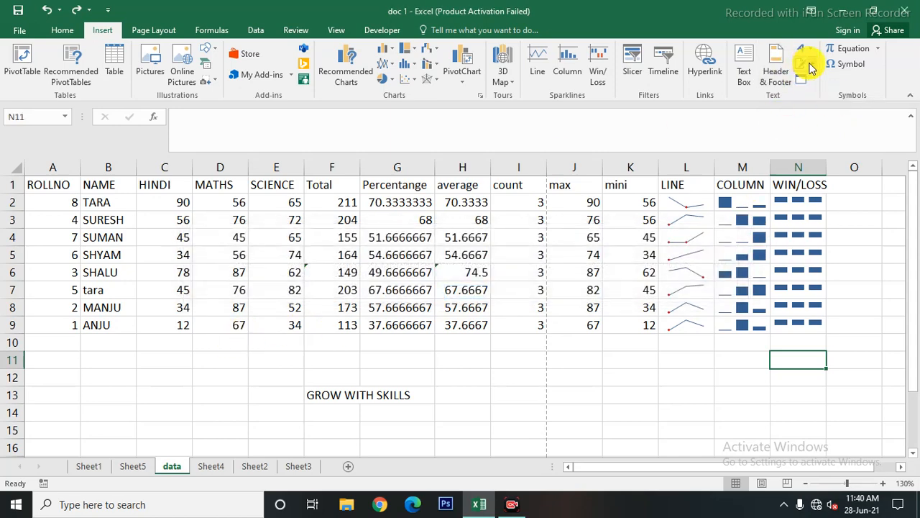
- Insert a signature line with signer GROW WITH SKILLS and title MANAGER, placed below the student table across columns B to F
left_click(806, 64)
left_click(817, 82)
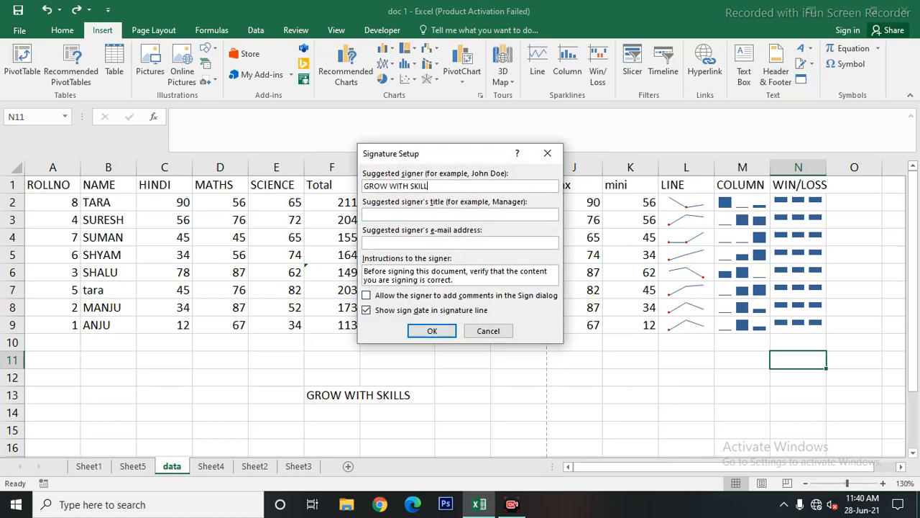
left_click(382, 213)
type("MANAGER")
left_click(427, 333)
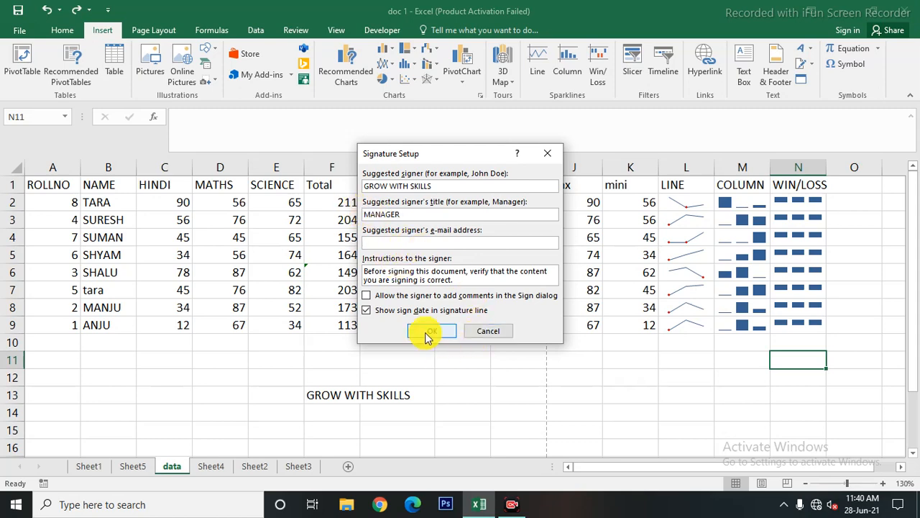
left_click_drag(813, 386, 160, 379)
scroll(182, 389, "down", 2)
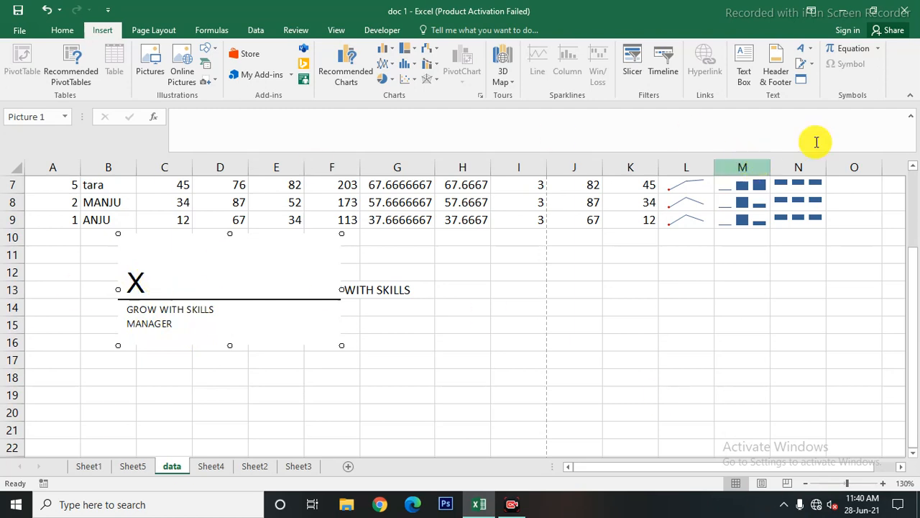
- Look through the object types available for embedding, and leave without inserting one
left_click(803, 78)
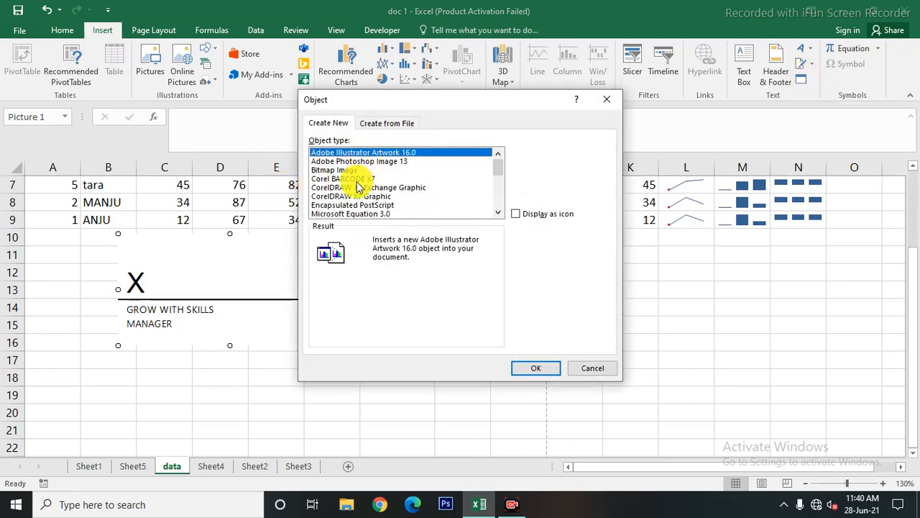
scroll(359, 185, "down", 4)
scroll(360, 187, "down", 2)
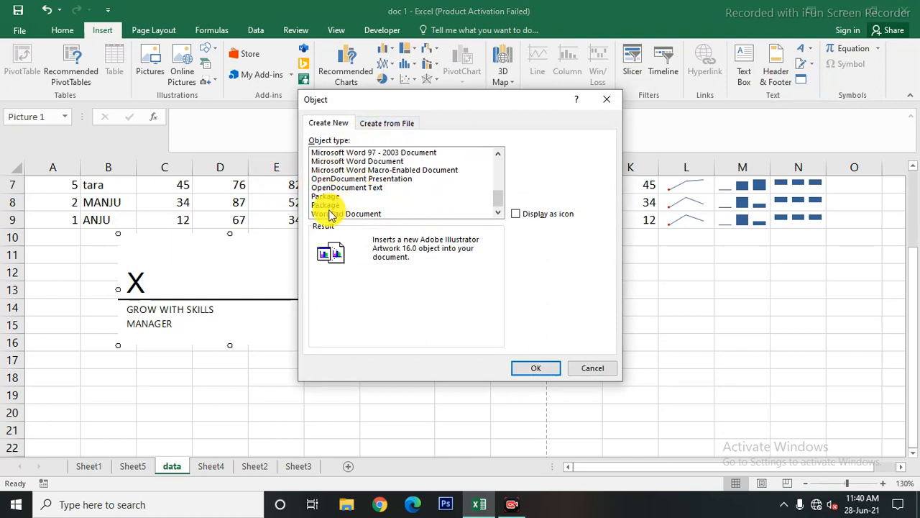
left_click(591, 369)
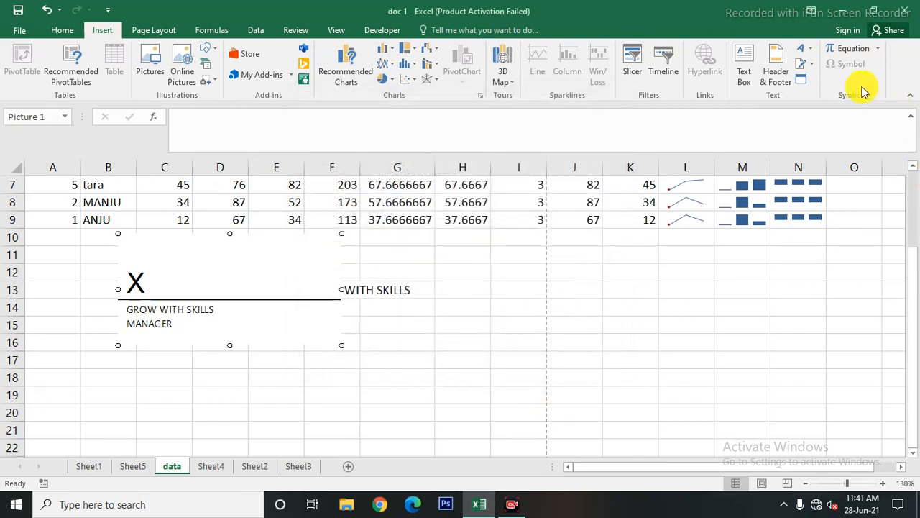
- Insert the built-in Trig Identity 2 equation on the data sheet
left_click(499, 374)
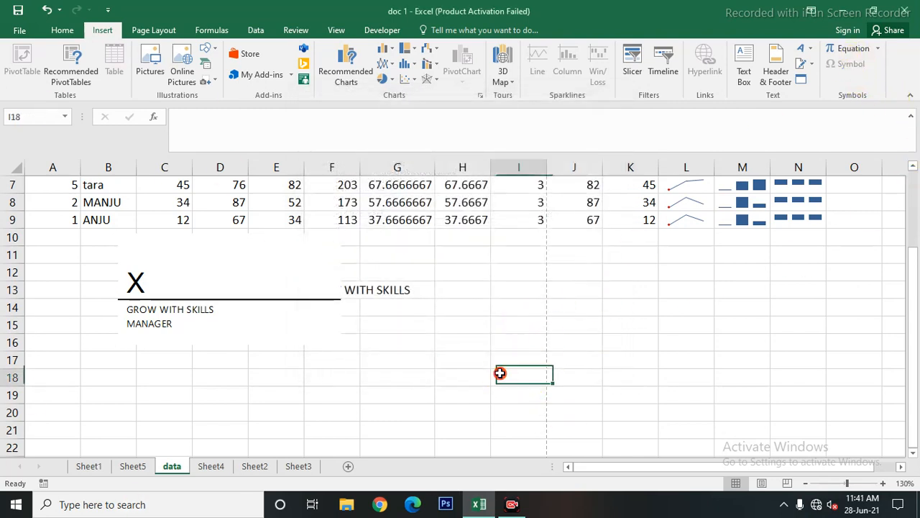
left_click(873, 49)
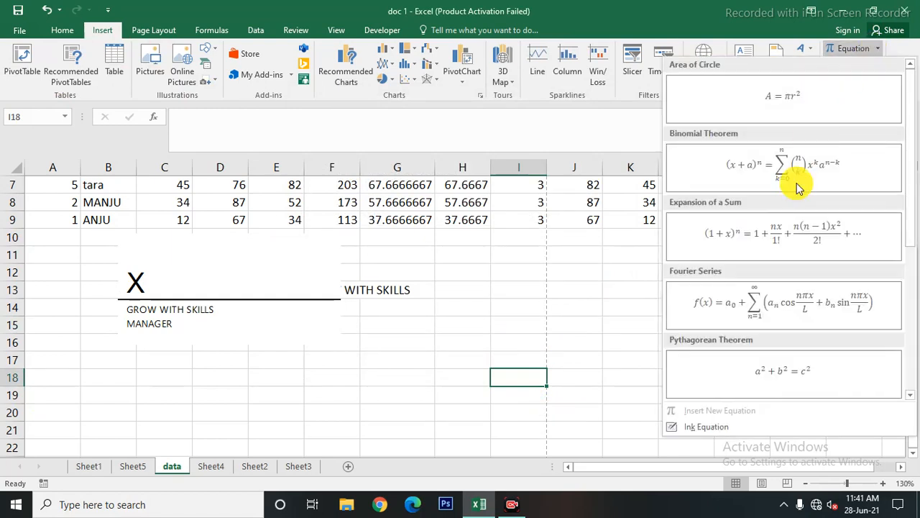
scroll(773, 368, "down", 4)
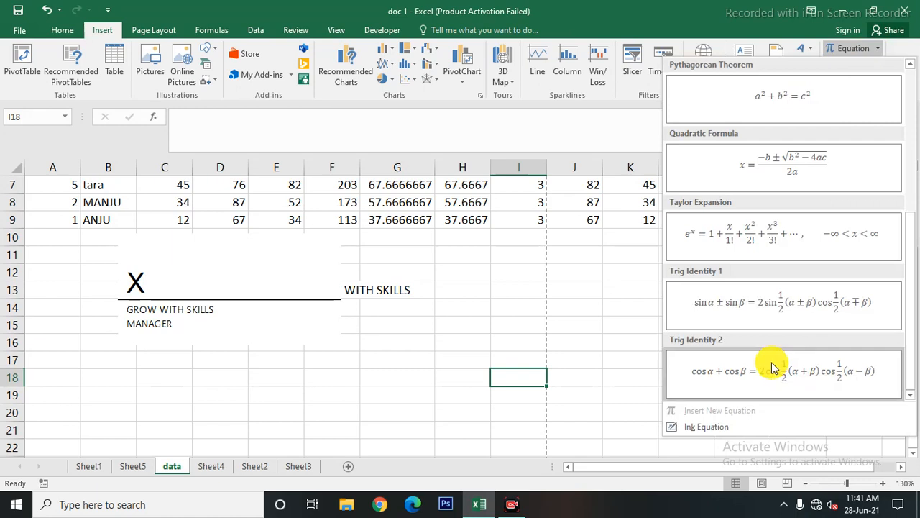
left_click(755, 372)
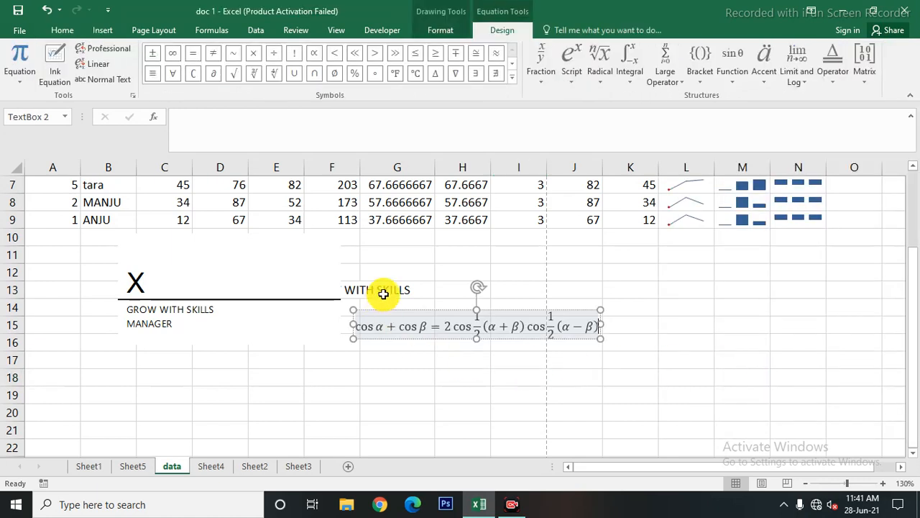
- Browse the Fraction, Script and Integral structures available for the equation
left_click(540, 73)
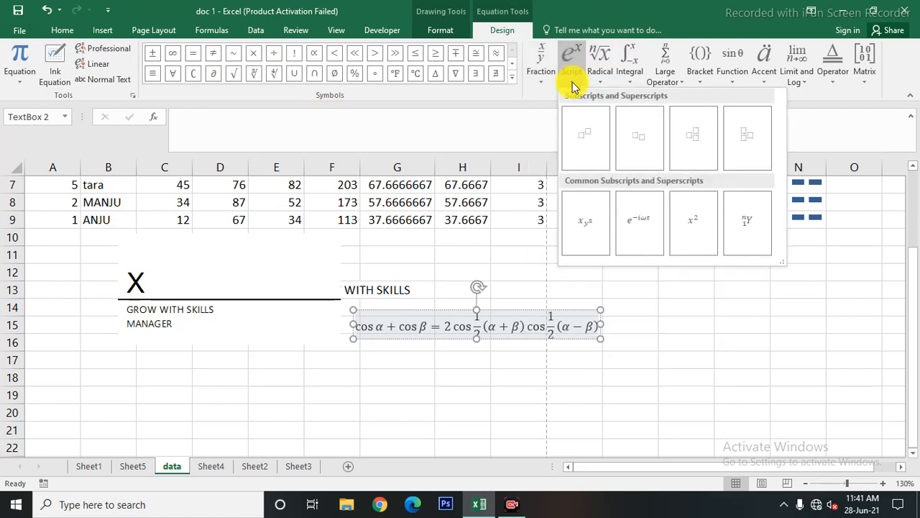
mouse_move(632, 80)
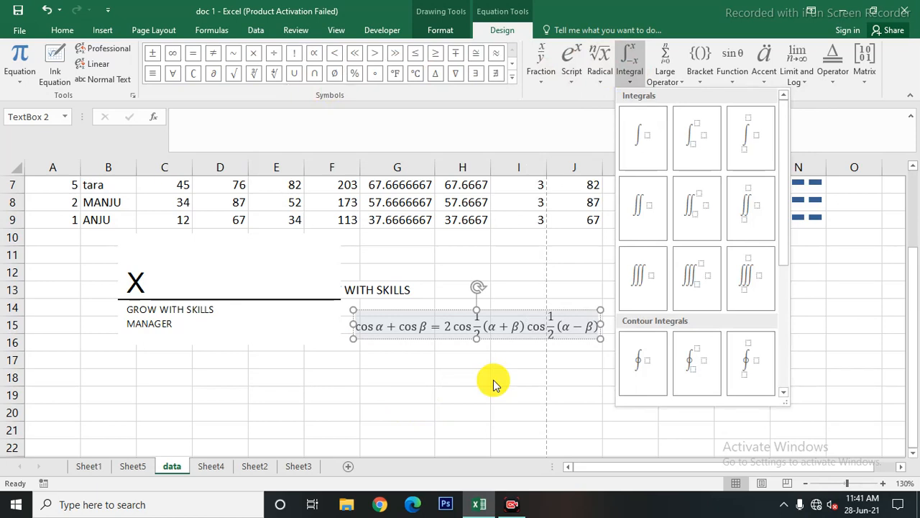
- View the available symbols in the Arrows subset, close without inserting one, and deselect the equation by selecting cell G18
left_click(104, 32)
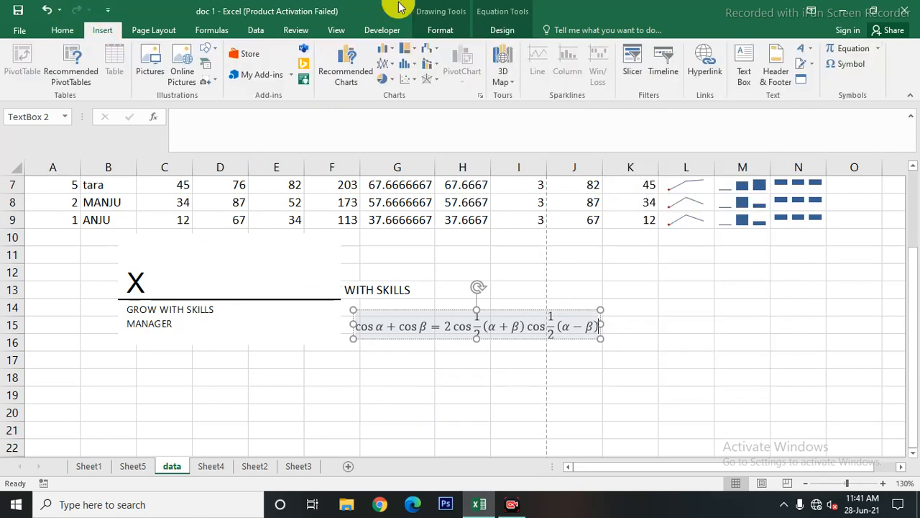
left_click(850, 64)
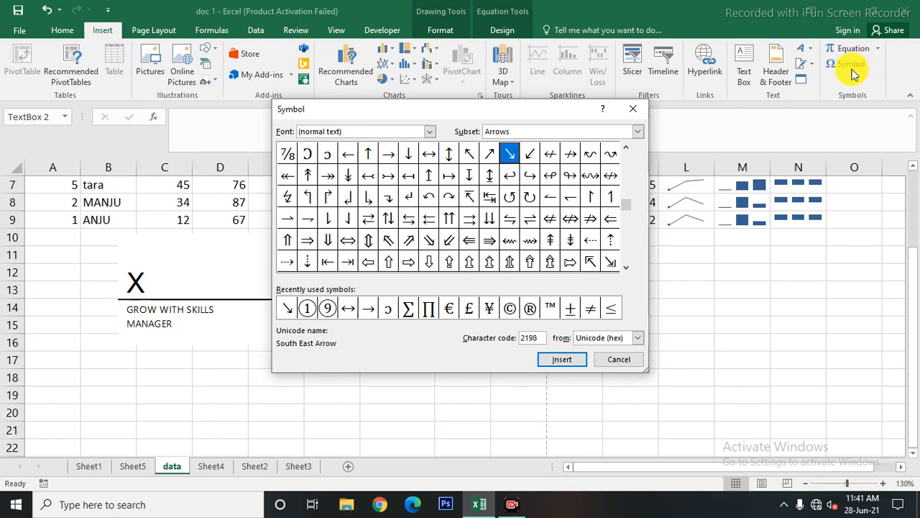
left_click(620, 360)
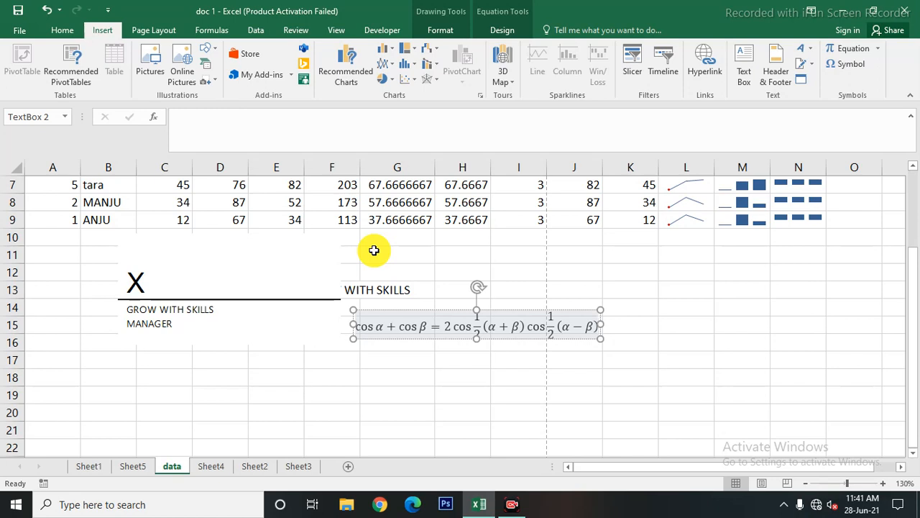
left_click(400, 384)
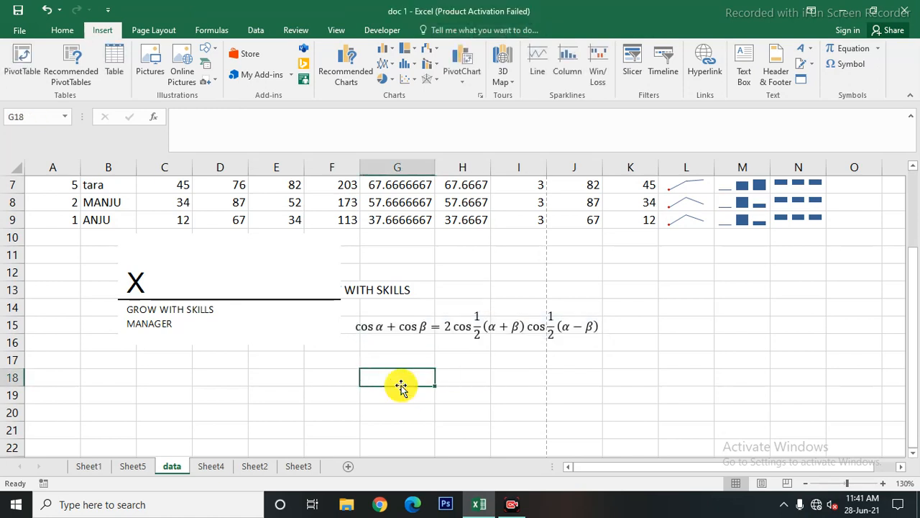